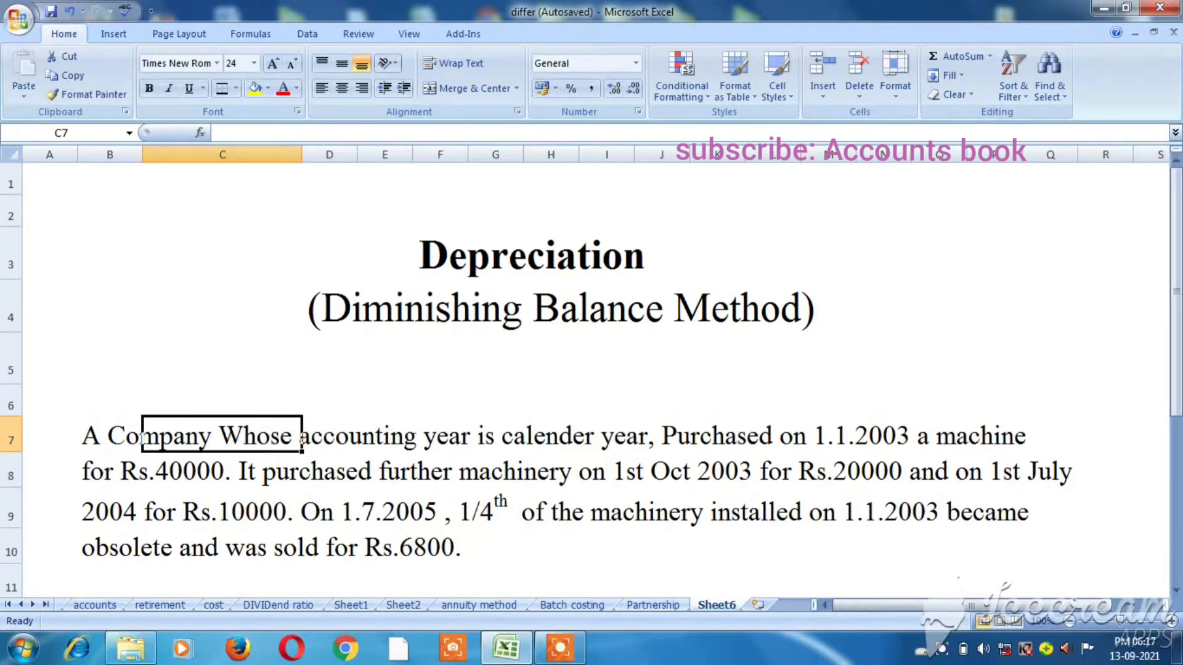
- Read the depreciation problem on Sheet6 of the differ workbook, covering the machinery purchases, the sale, the required account and the depreciation rate
key(Up)
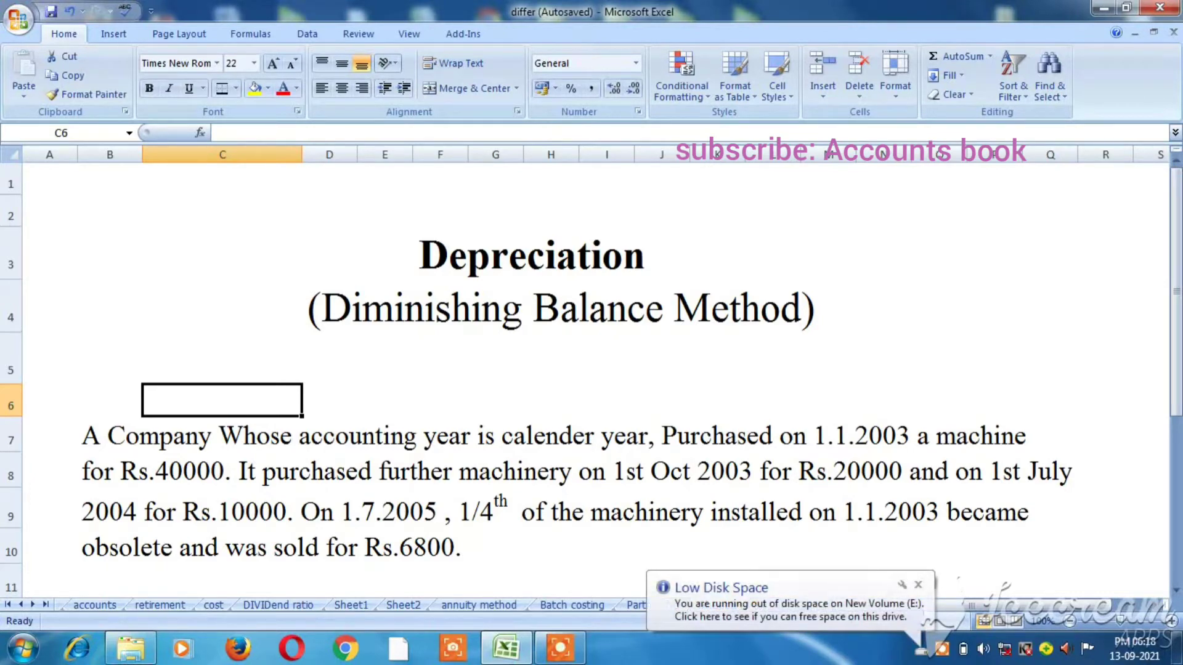
key(Down)
key(Down)
key(Down)
key(Down)
key(Down)
key(Down)
key(Down)
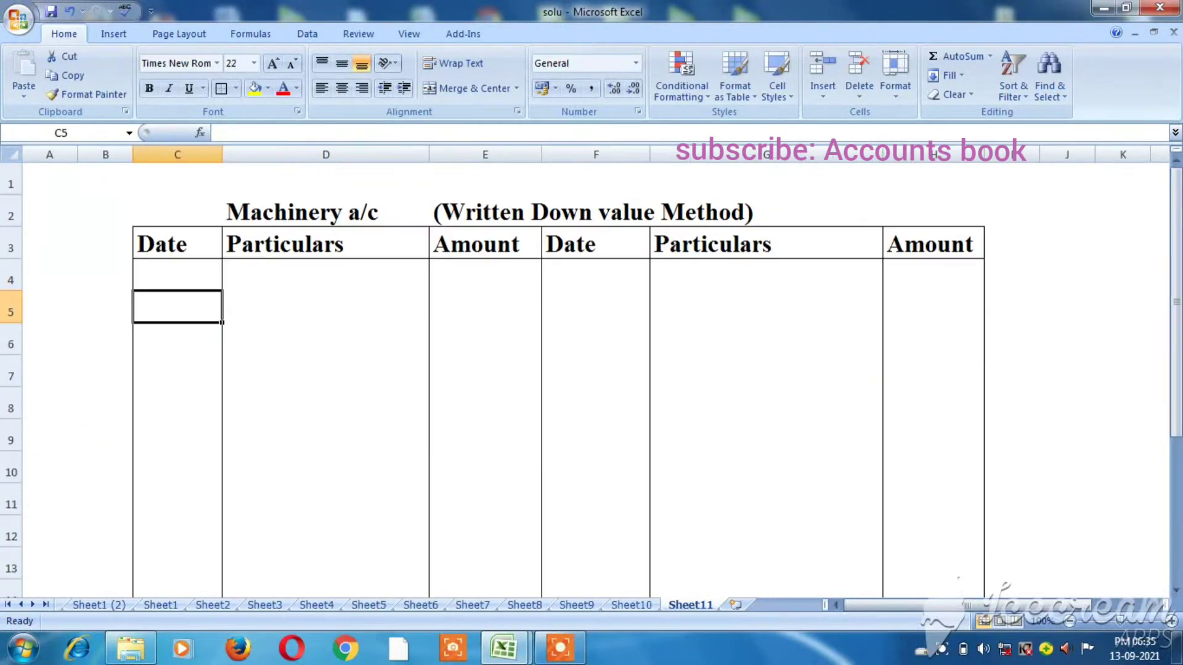
key(ctrl+Tab)
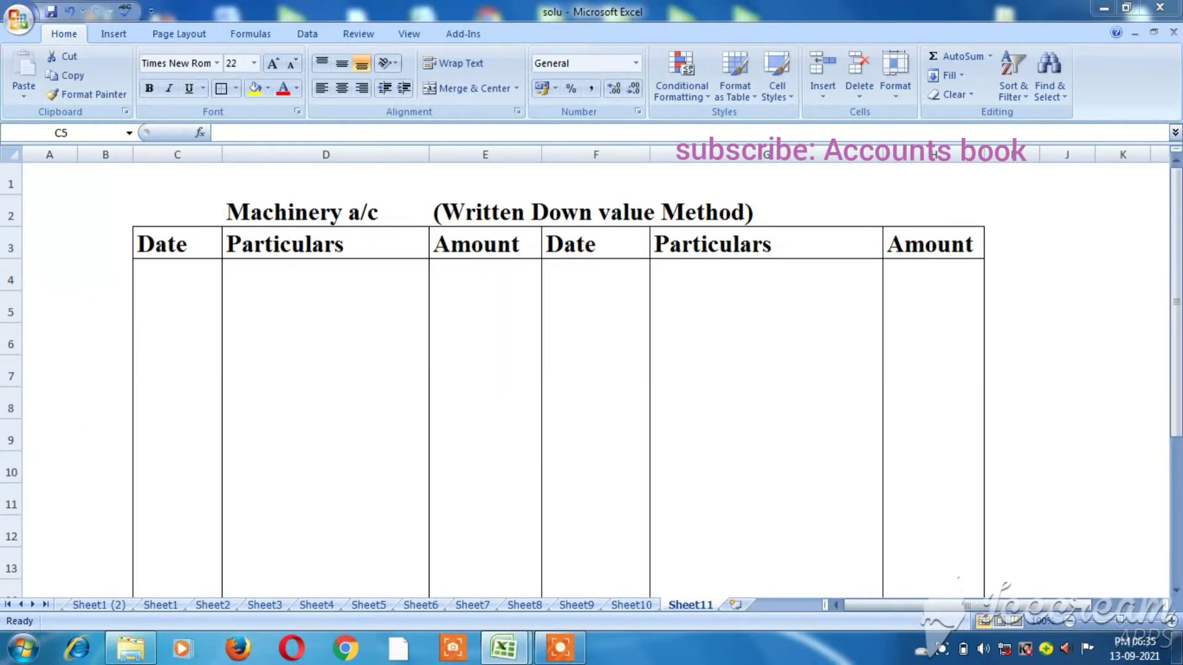
key(Up)
key(Up)
key(Up)
key(Up)
key(Up)
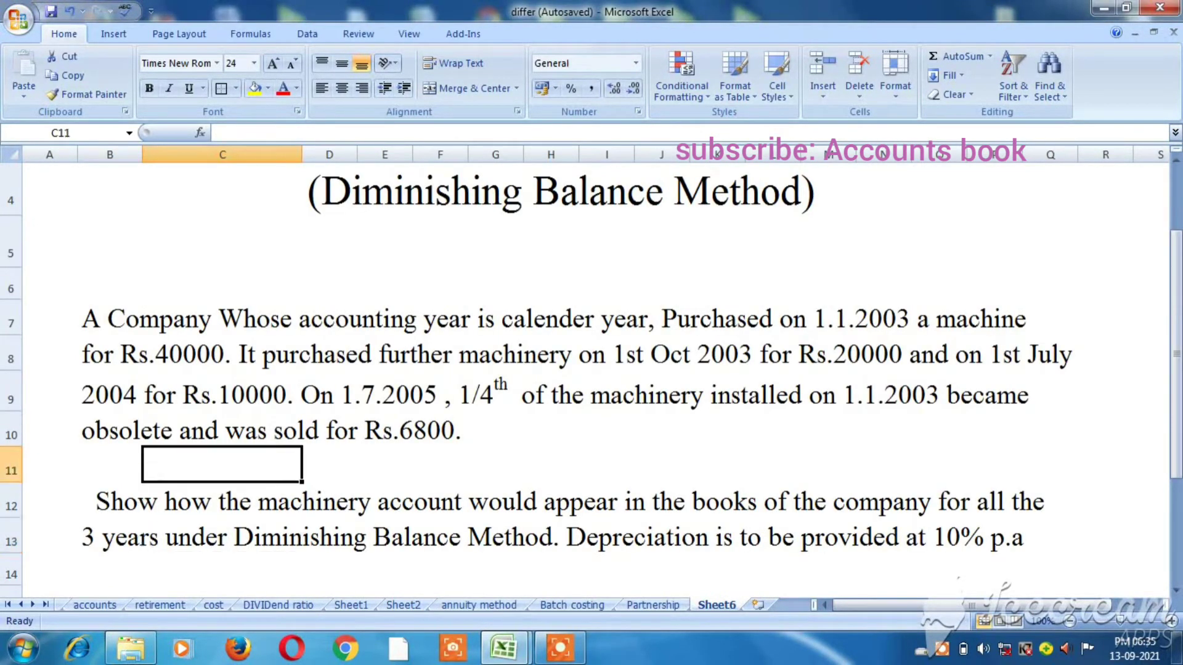
key(Up)
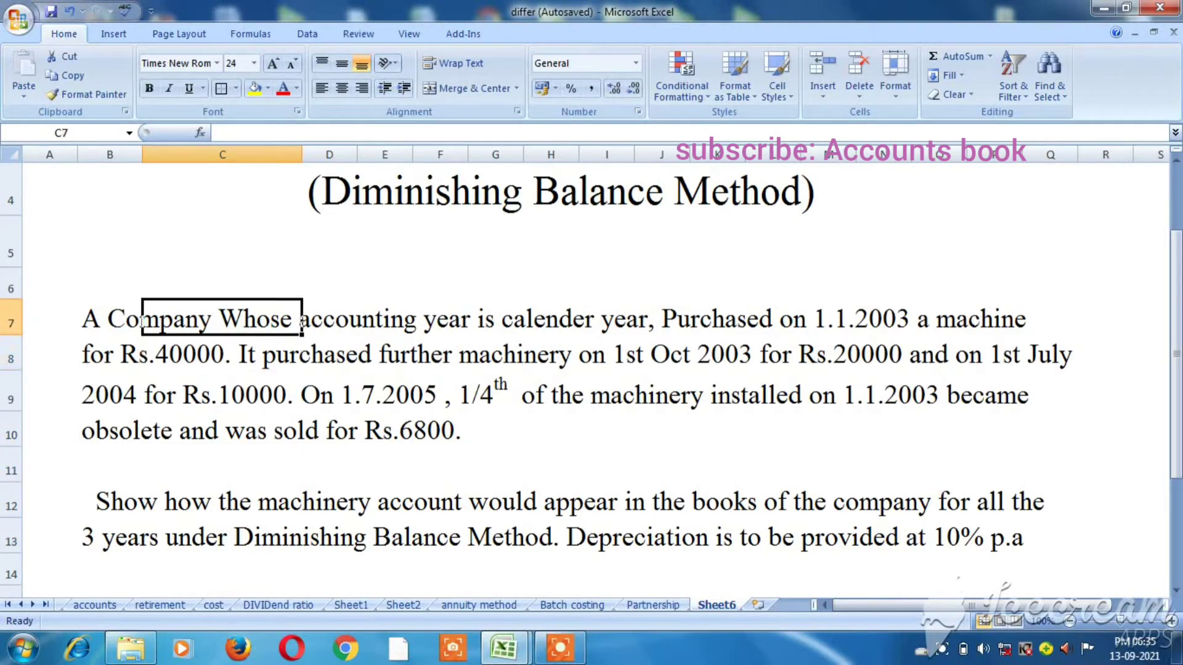
- In the solu workbook's Machinery a/c table, enter the date 1.1.2003 in C4 and the particulars "To bank a/c" in D4
key(ctrl+Tab)
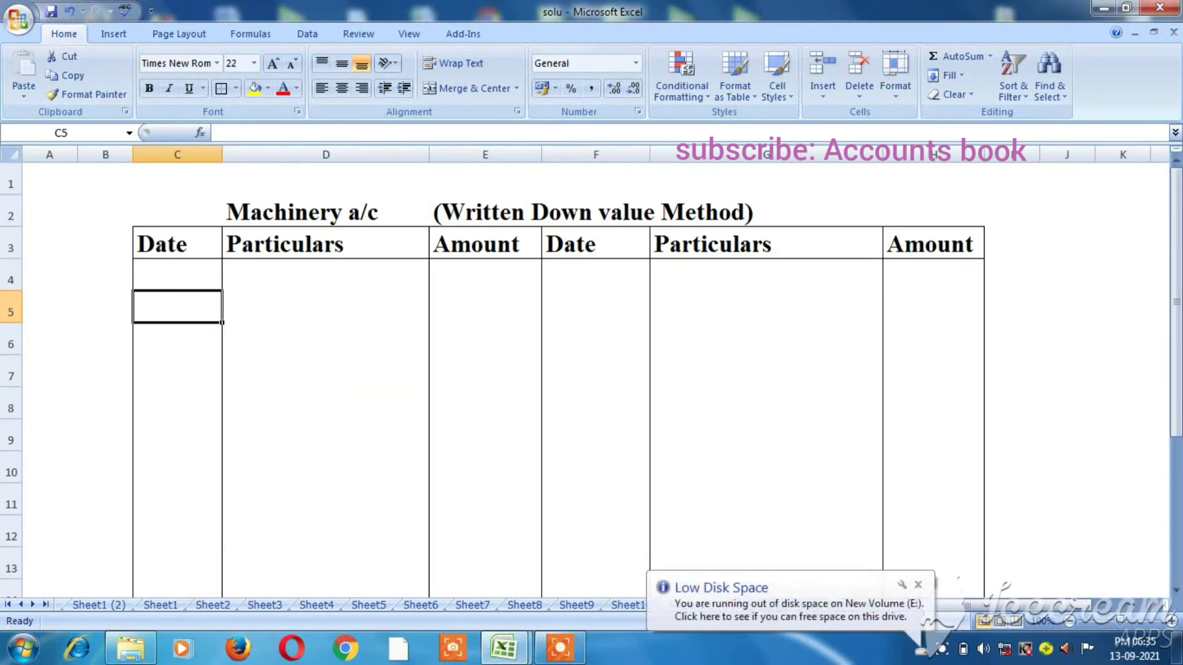
text(1.1)
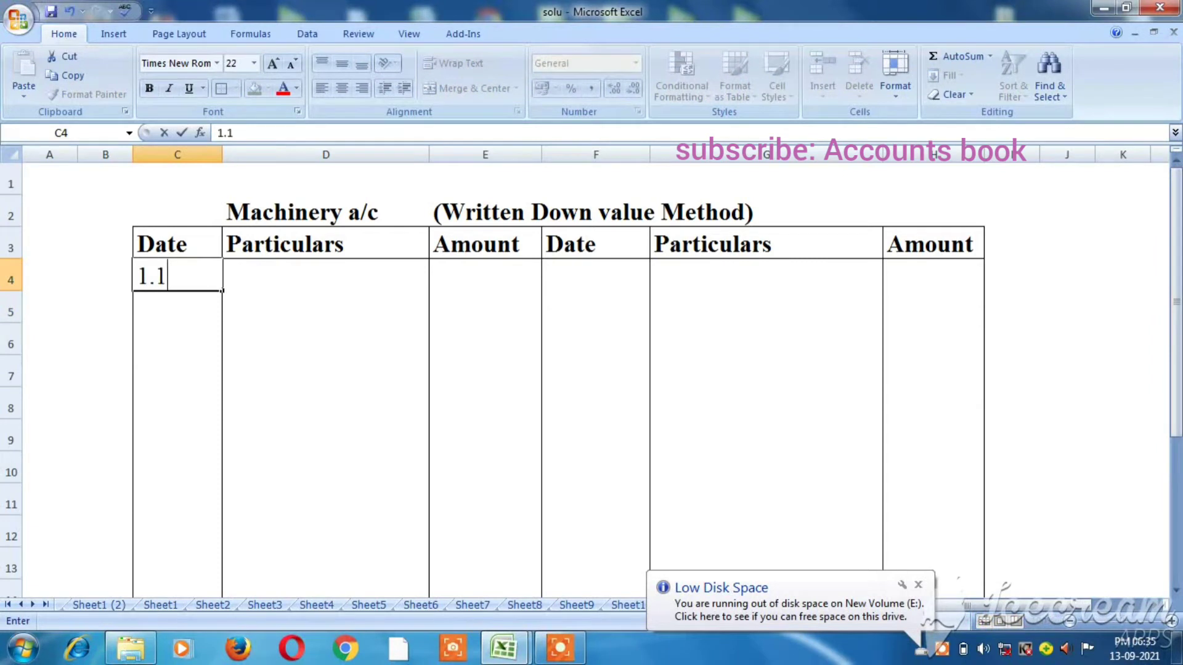
text(.2003)
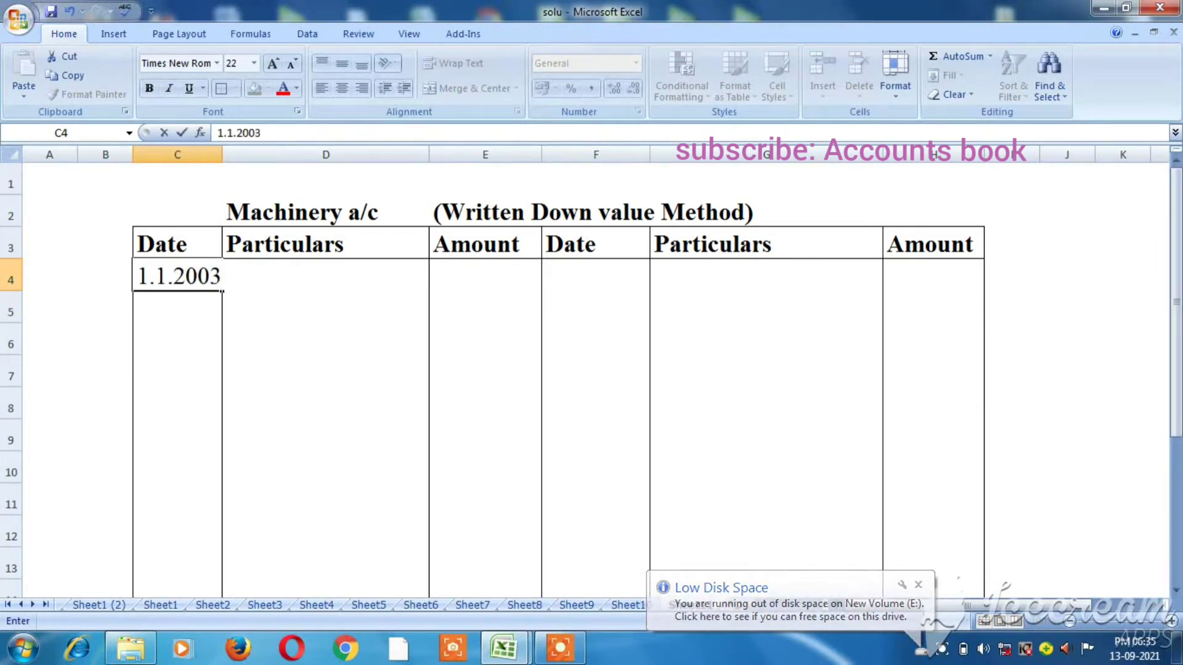
key(Tab)
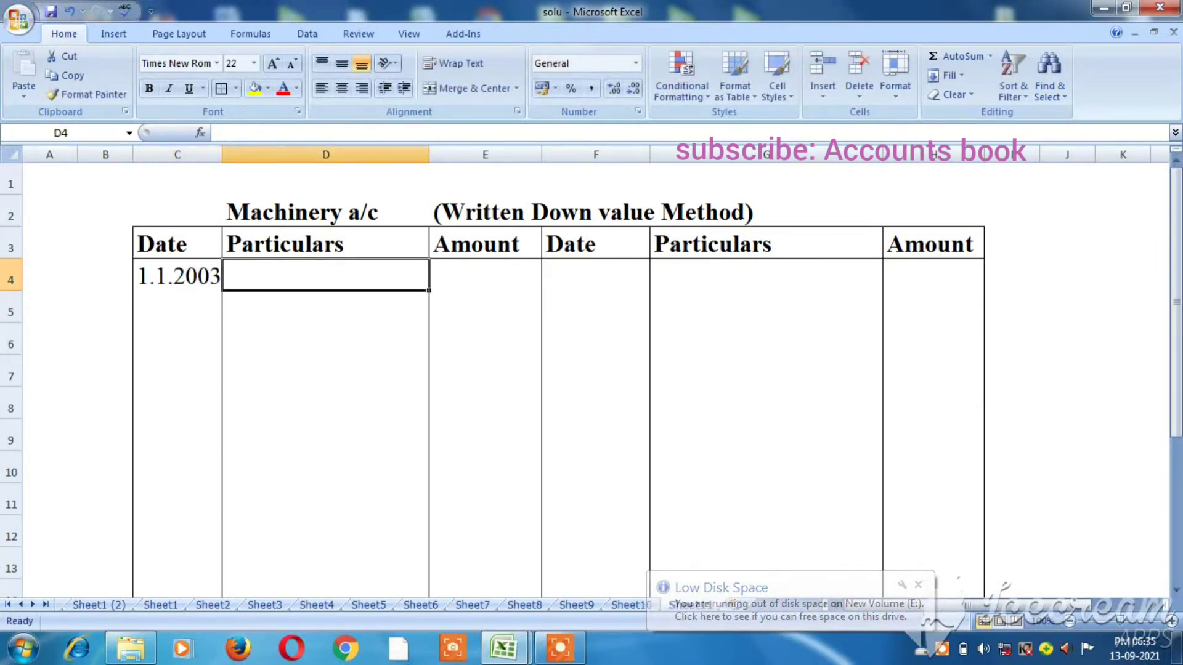
text(T)
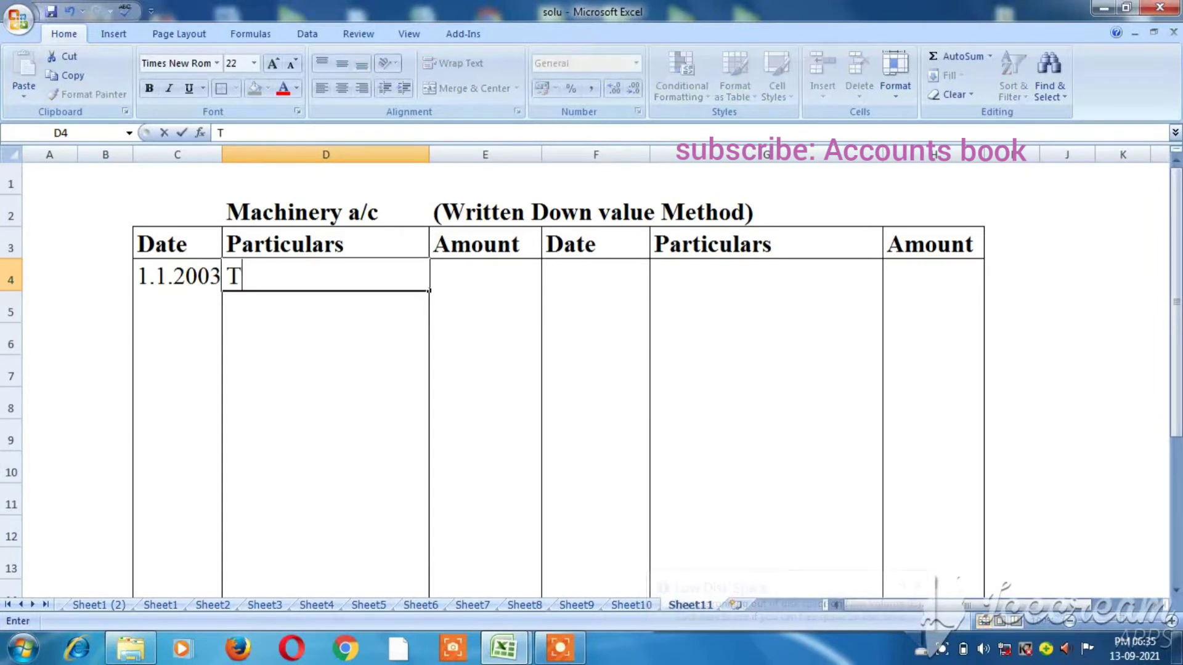
text(o ba)
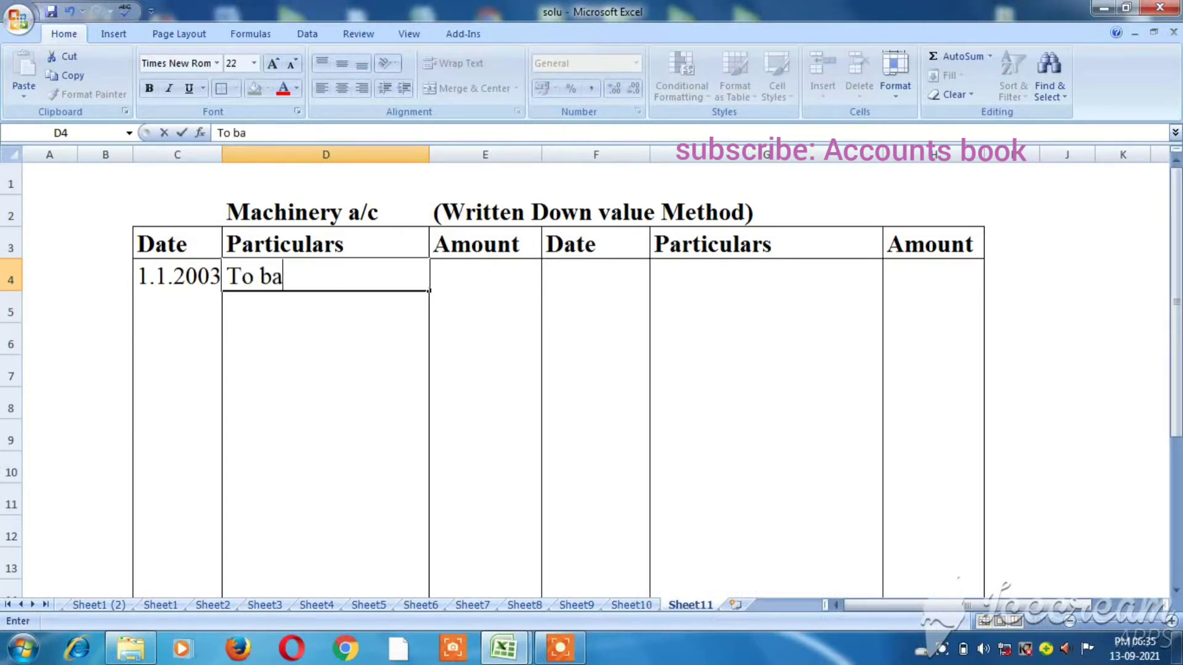
text(nk a)
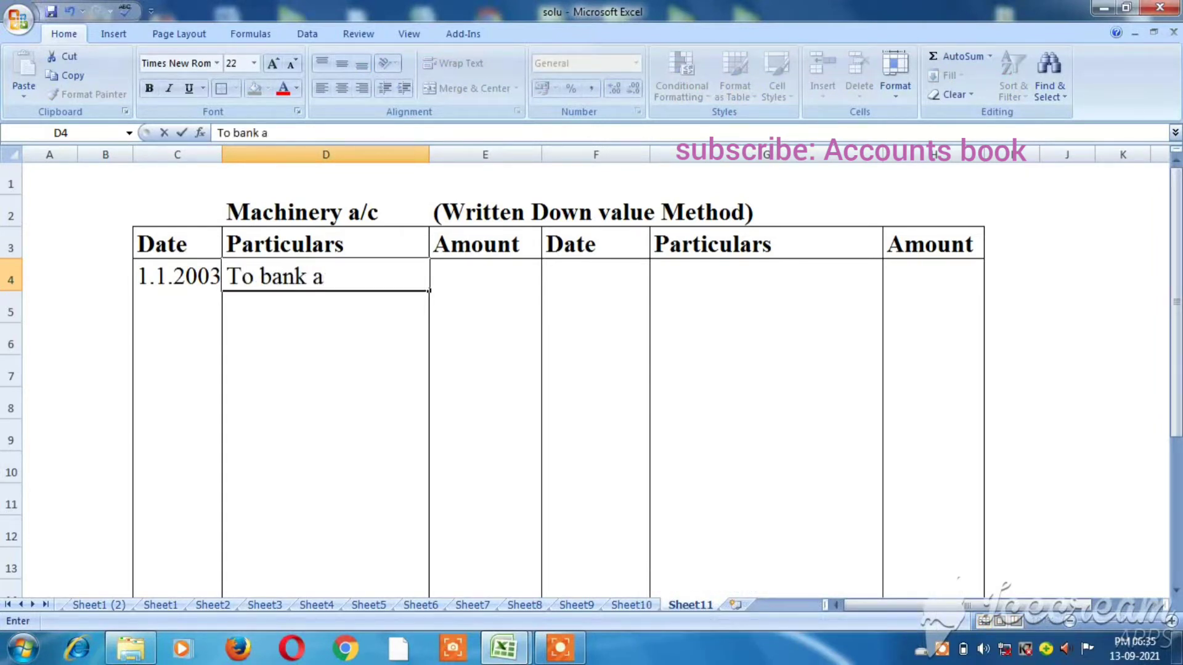
text(/c)
key(Tab)
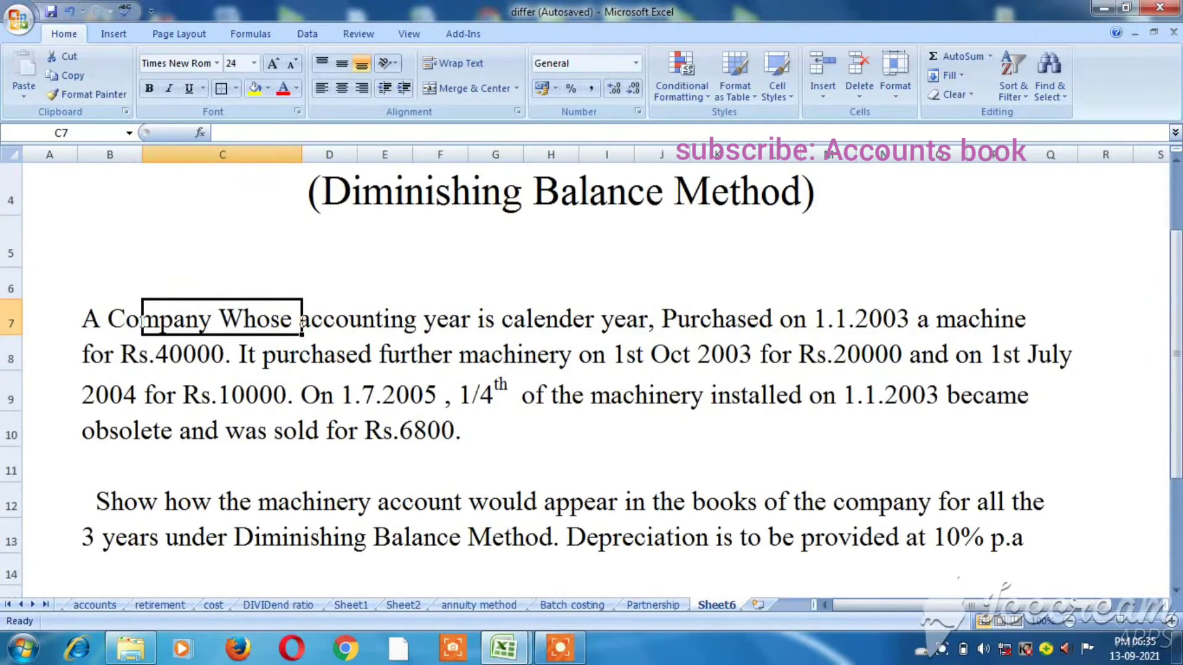
- Check the first machine's purchase price in the problem and enter 40000 as its debit amount in E4
key(alt+Tab)
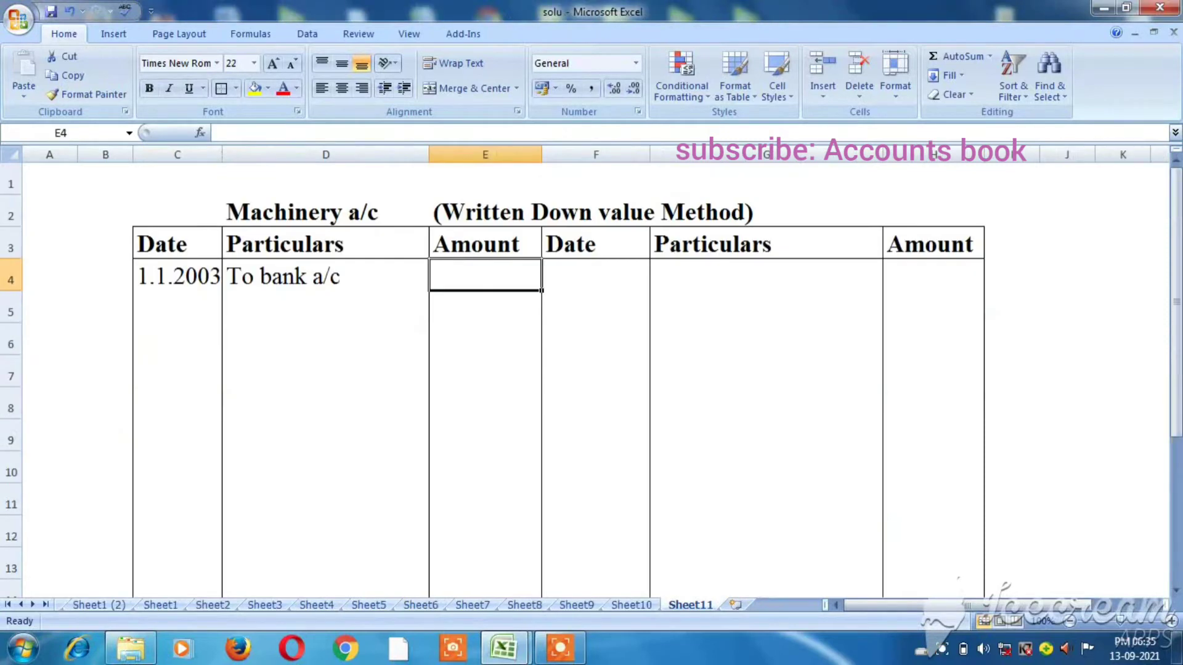
text(40000)
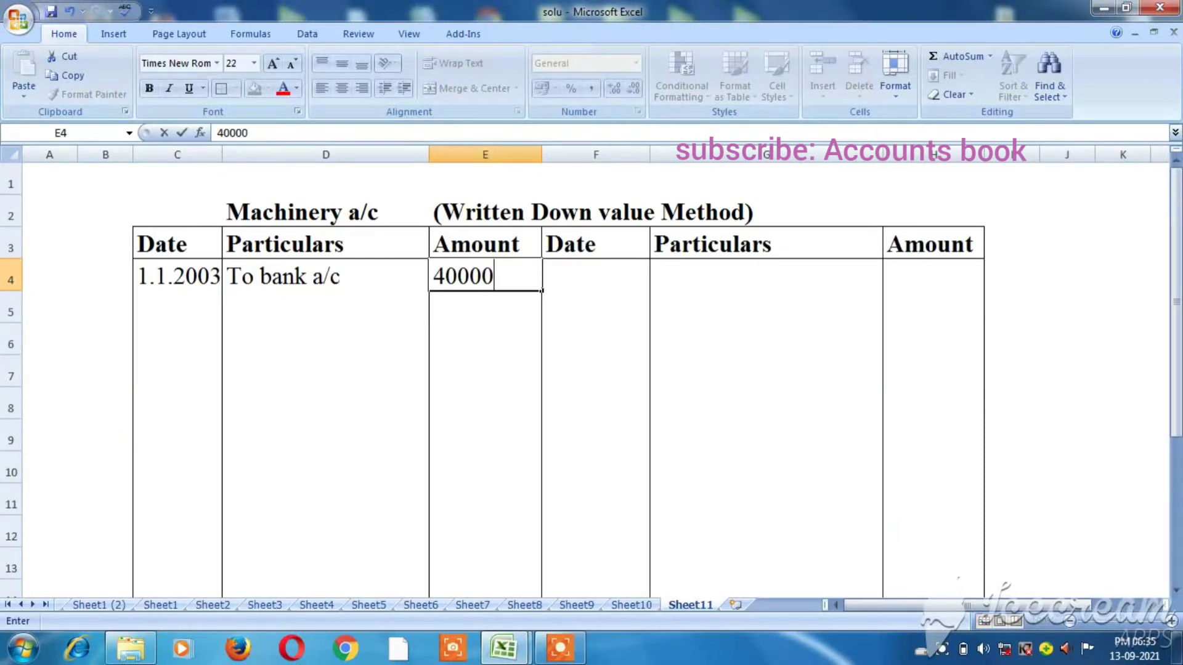
key(Return)
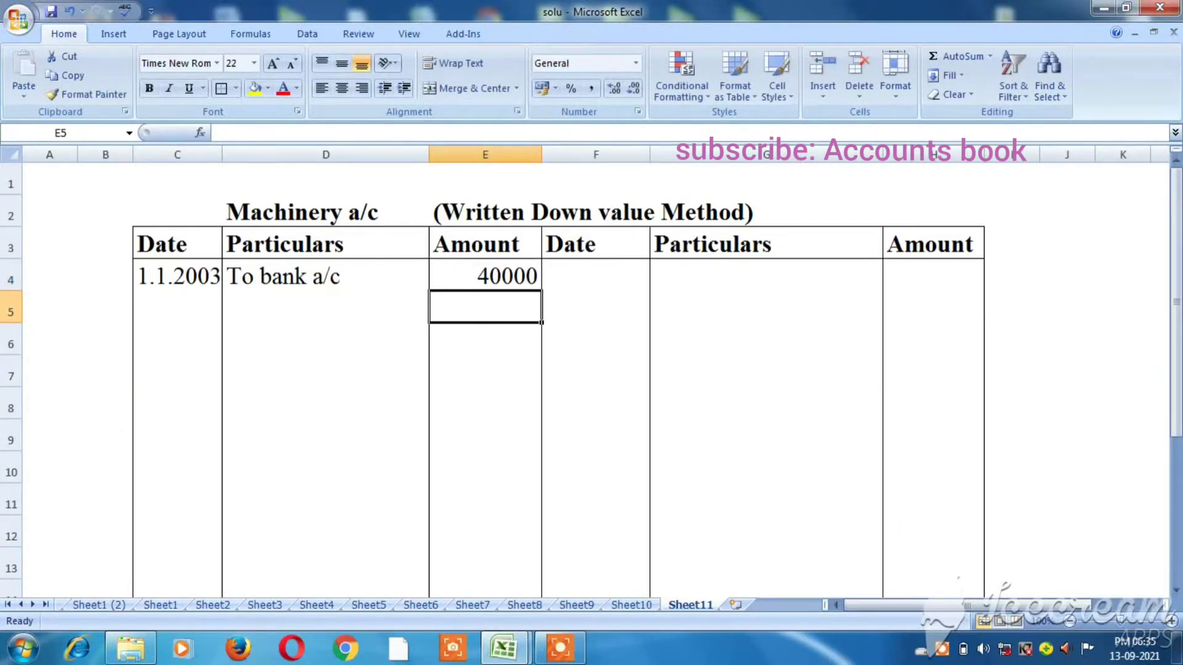
- Look up the second machinery purchase date in the problem and enter 1.10.2003 in C5 of the Machinery account
key(Left)
key(Left)
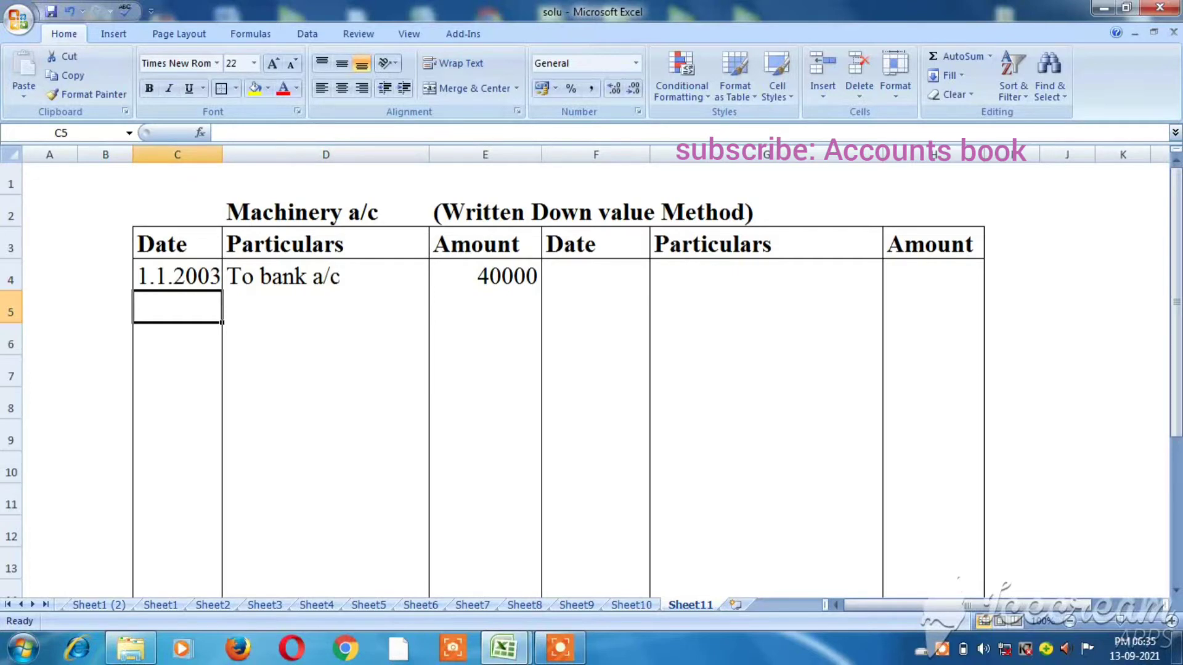
key(ctrl+Tab)
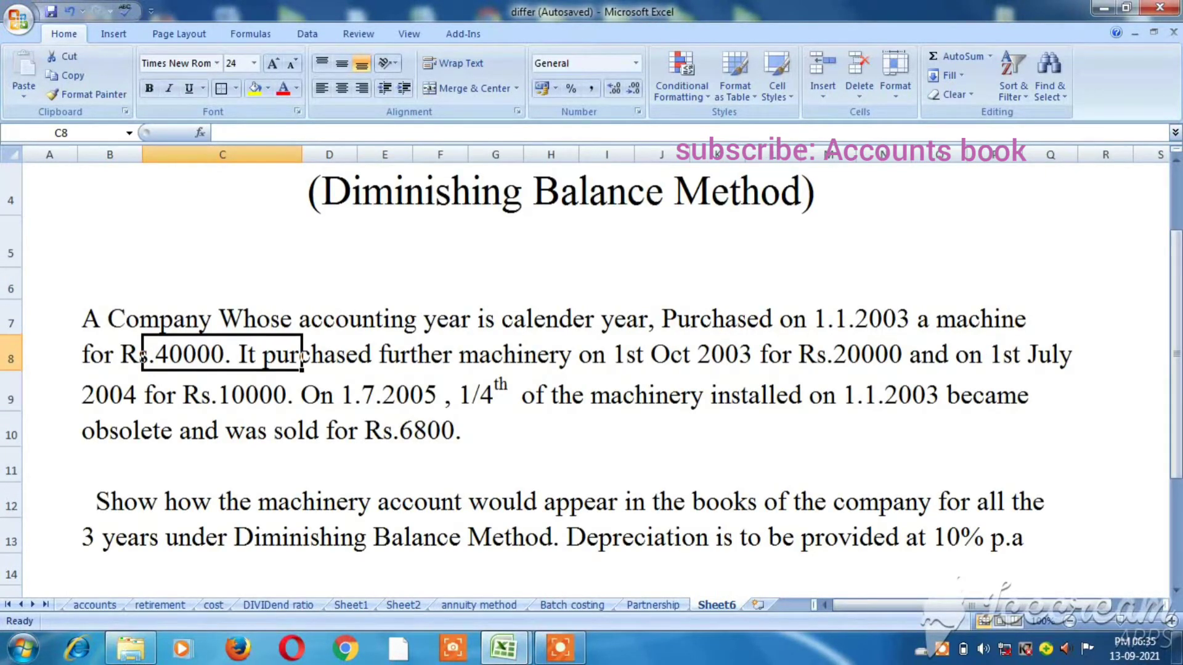
click(628, 356)
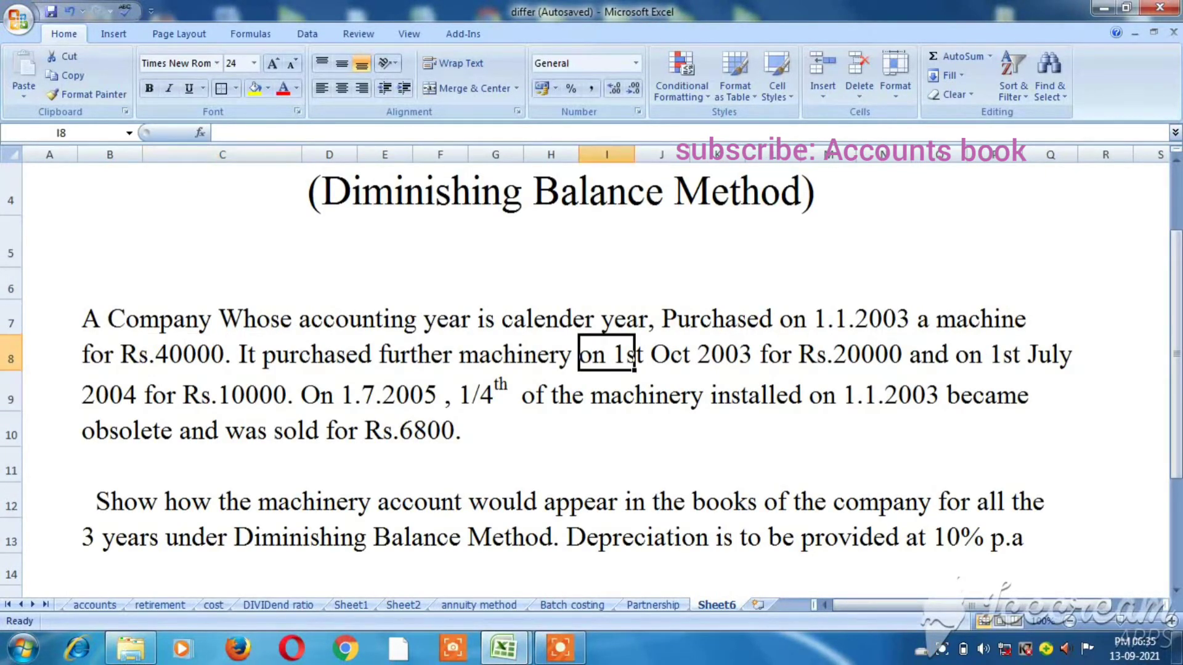
key(ctrl+Tab)
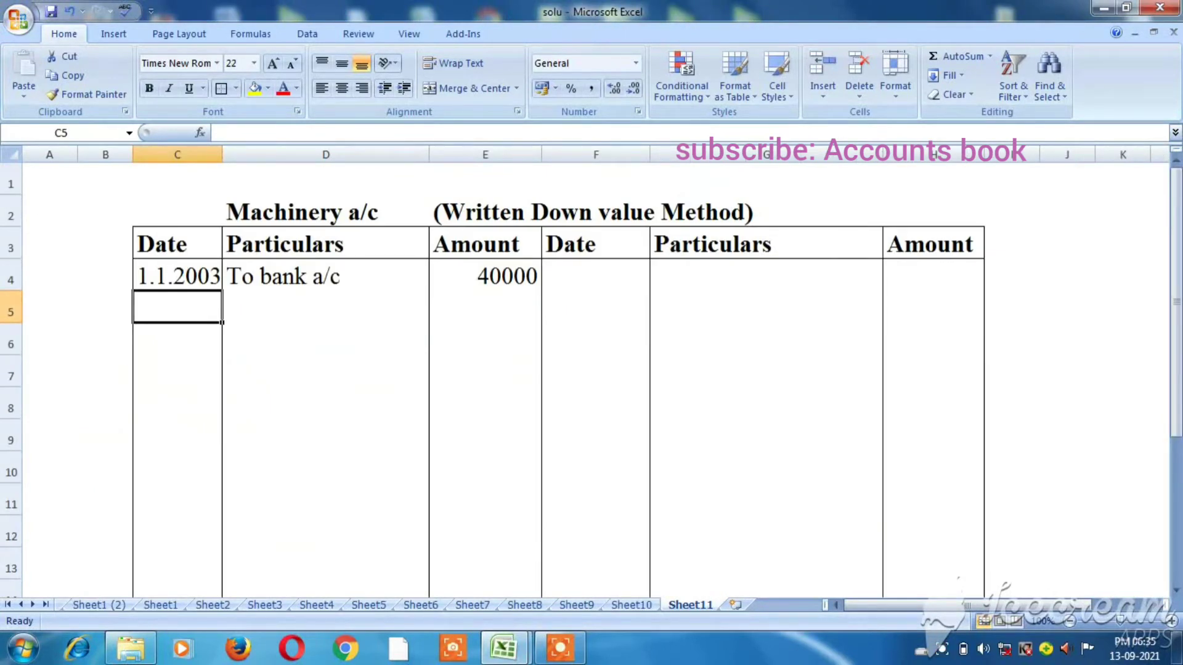
text(1.1)
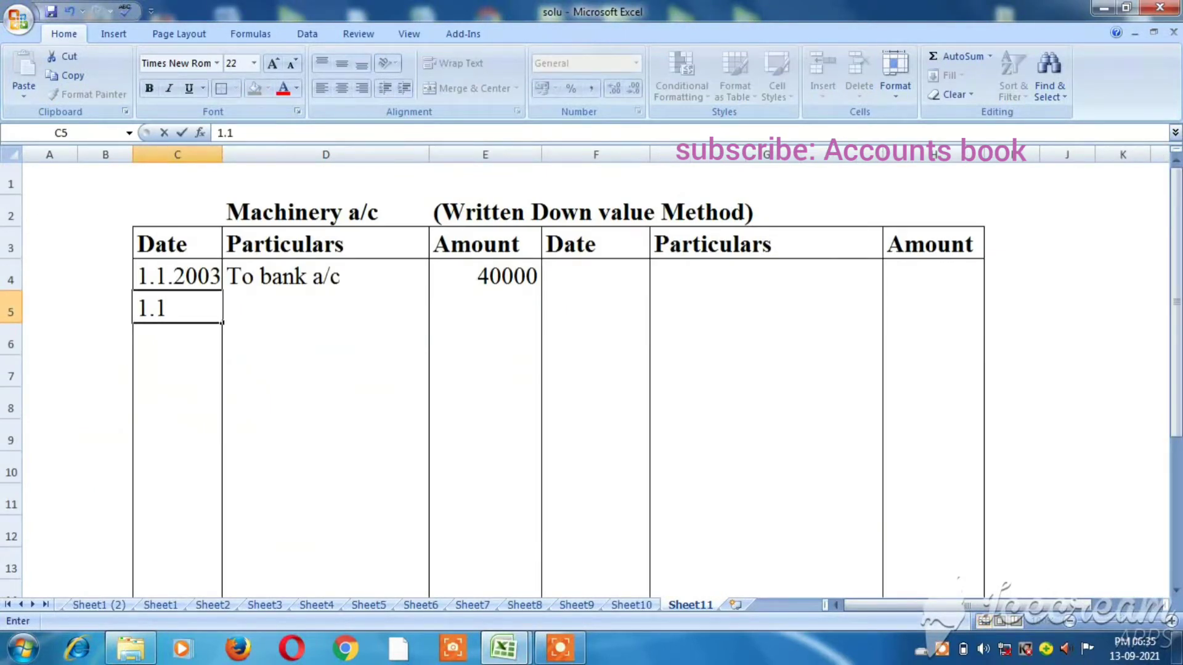
text(0.2003)
key(Tab)
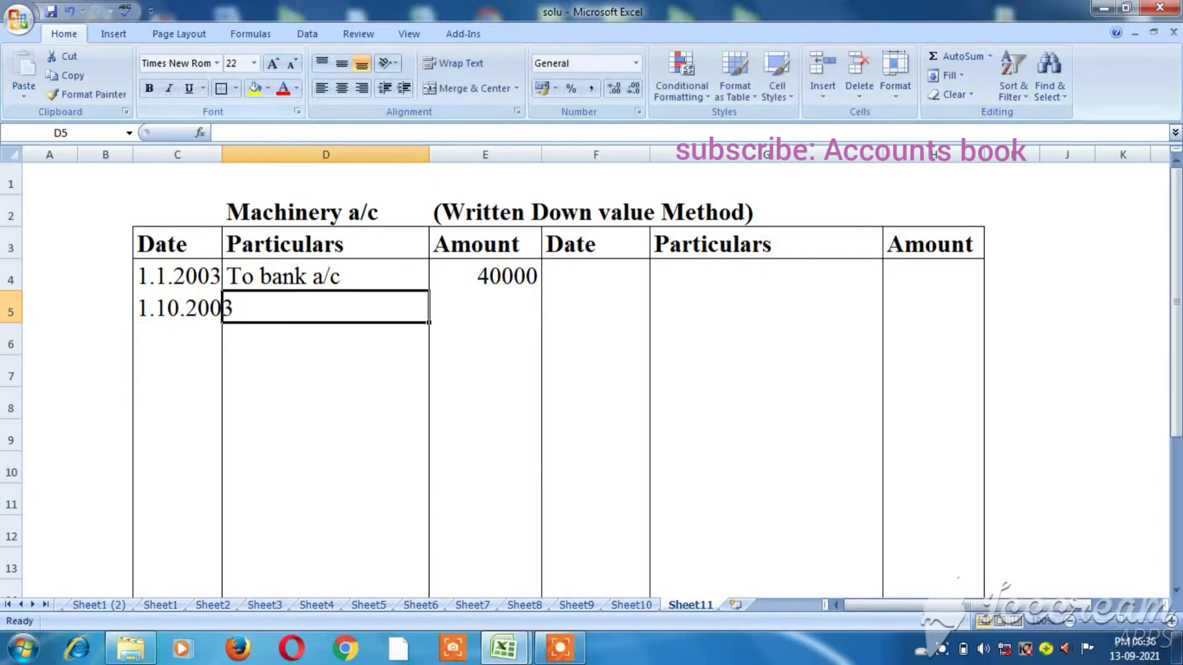
- Widen column C to fit the dates and enter "To bank a/c" as the second purchase's particulars in D5
drag(222, 155, 236, 155)
text(To bank a/c)
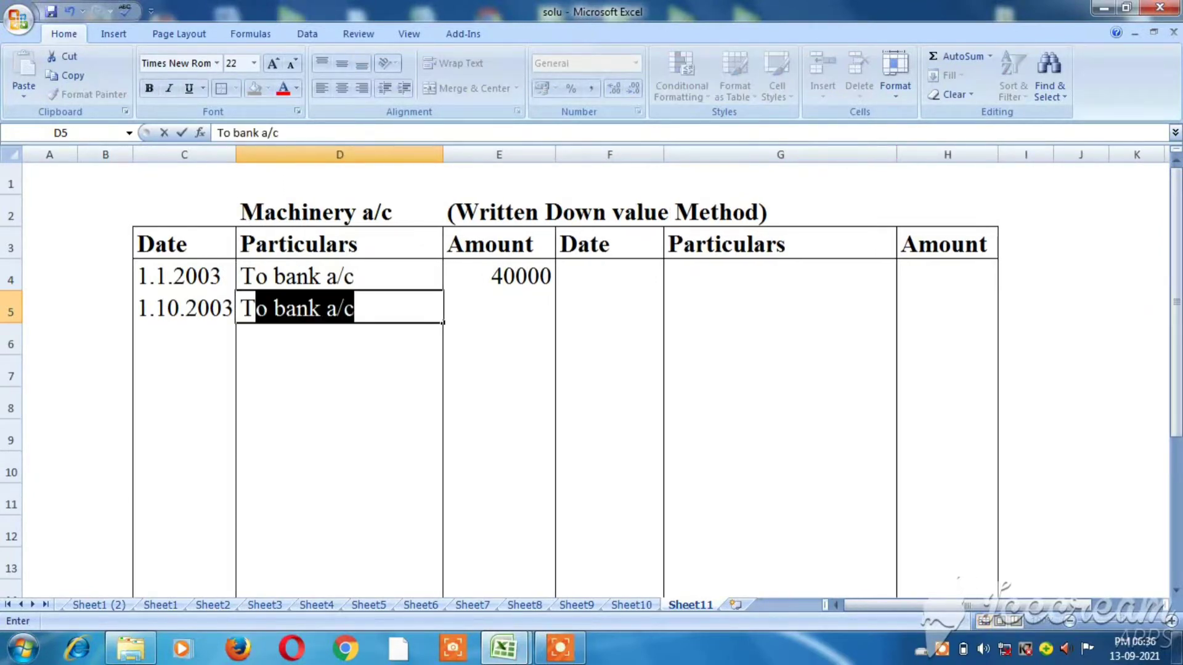
key(Tab)
- Check the second purchase's price, enter 20000 in E5, and add borders to the debit total cell E7
key(alt+Tab)
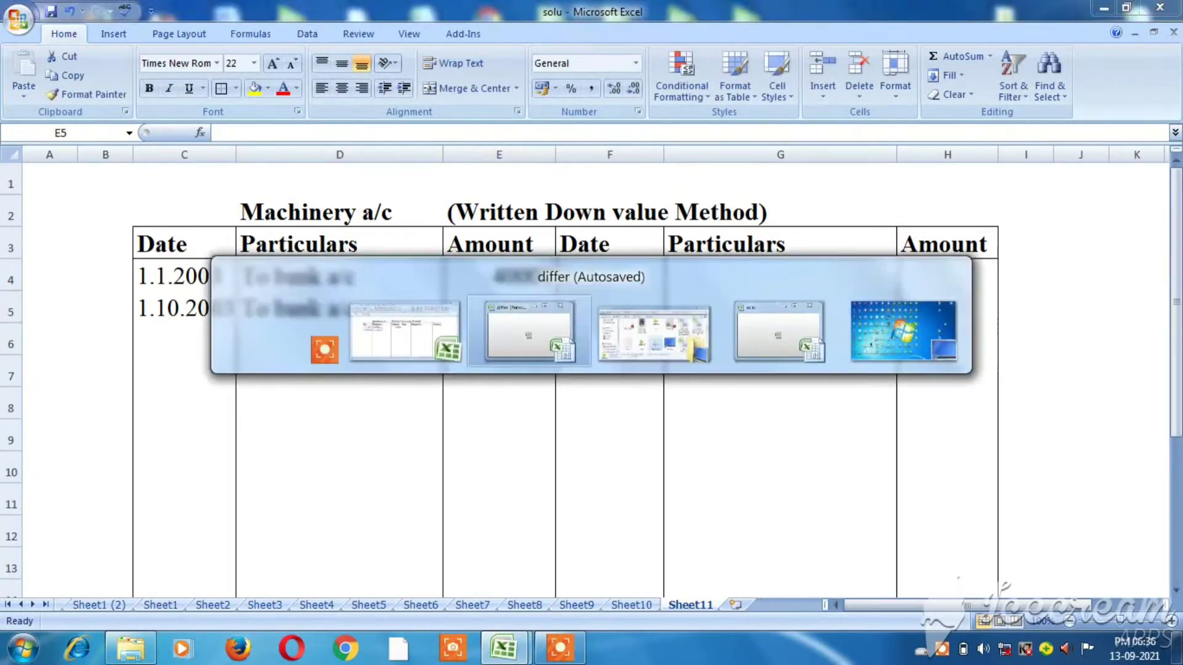
key(alt+Tab)
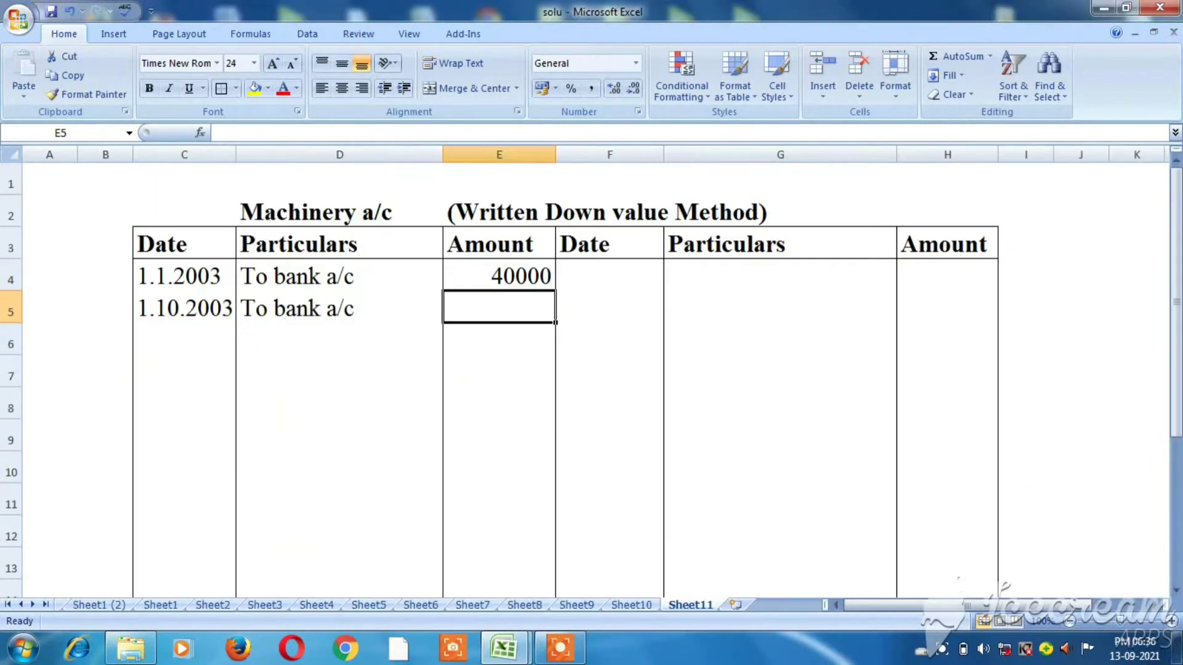
text(20000)
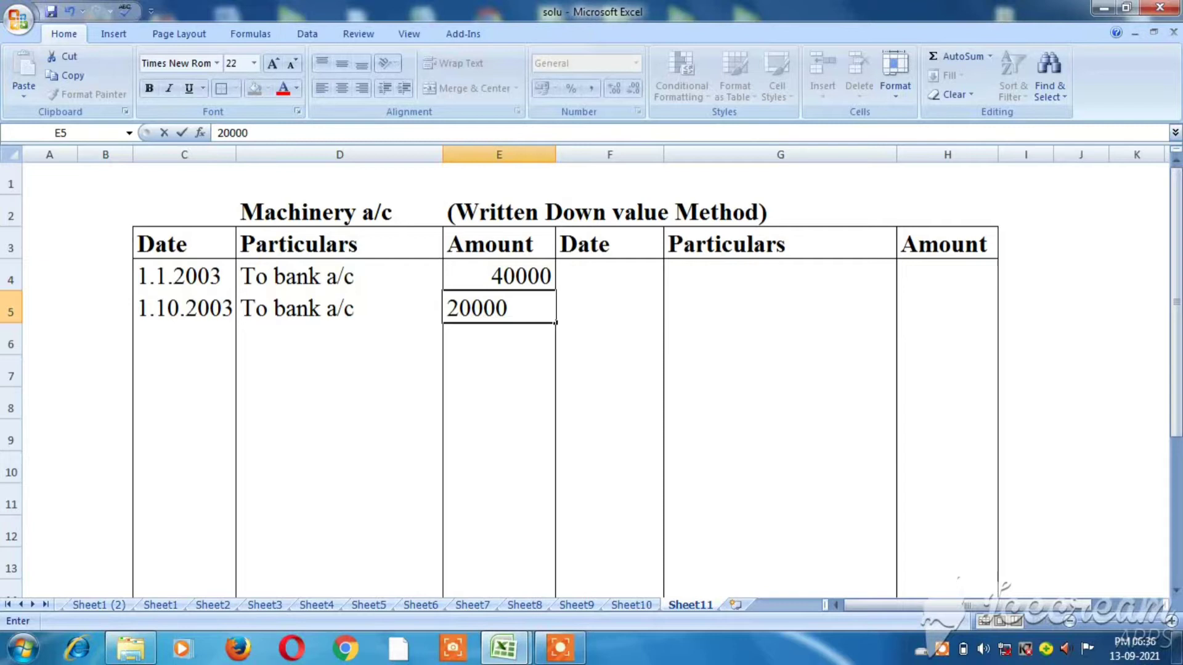
key(Return)
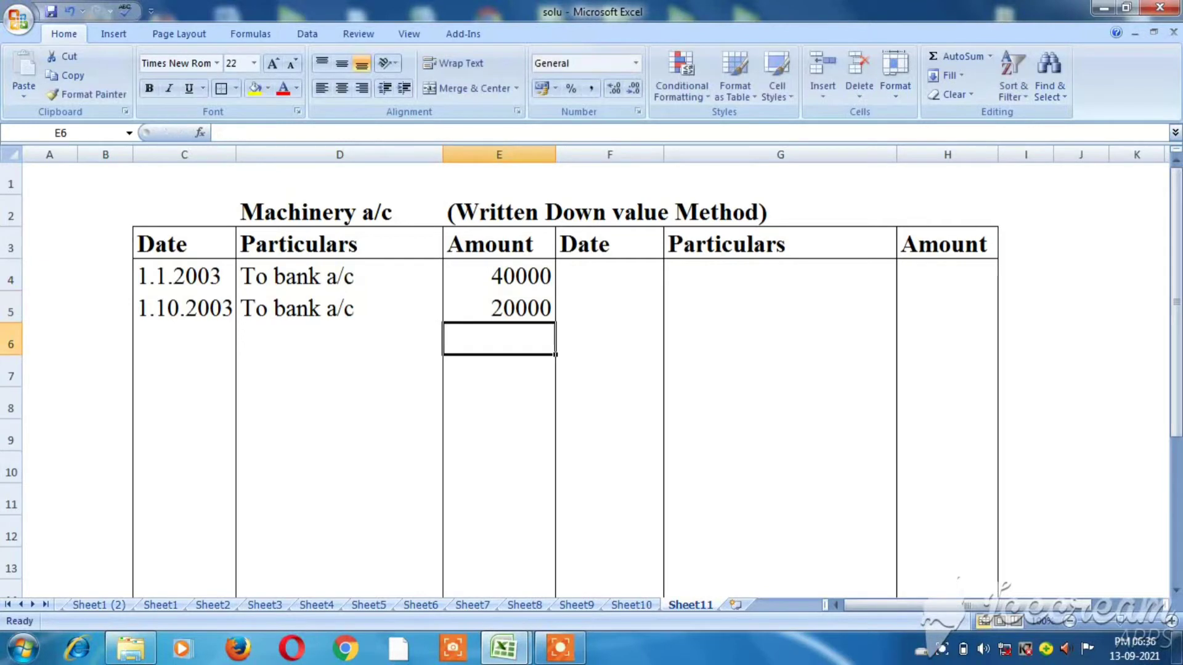
key(Down)
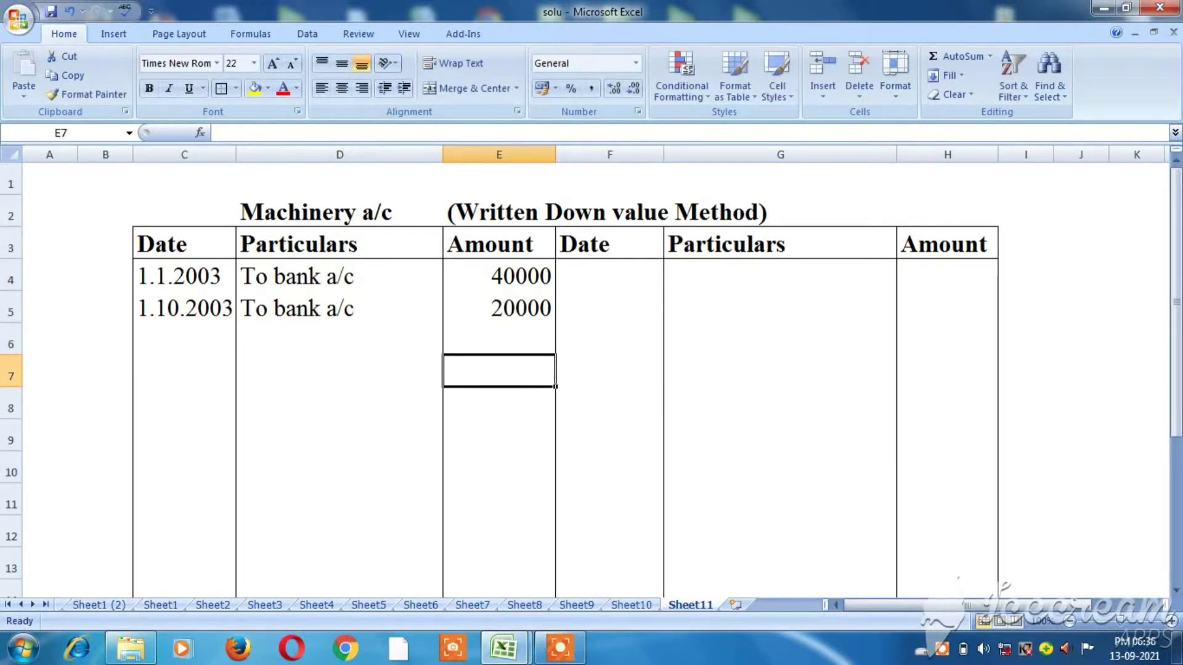
click(609, 370)
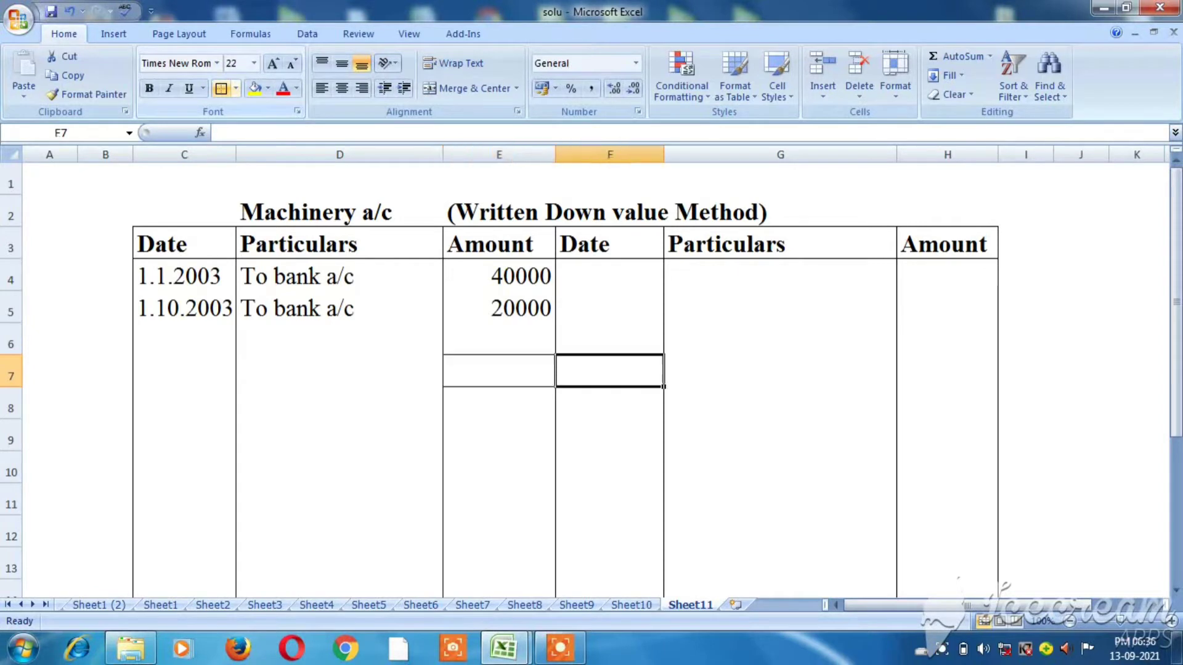
- Enter the year-end date 31.12.2003 in F4 on the credit side and widen column F to fit it
key(Up)
key(Up)
key(Up)
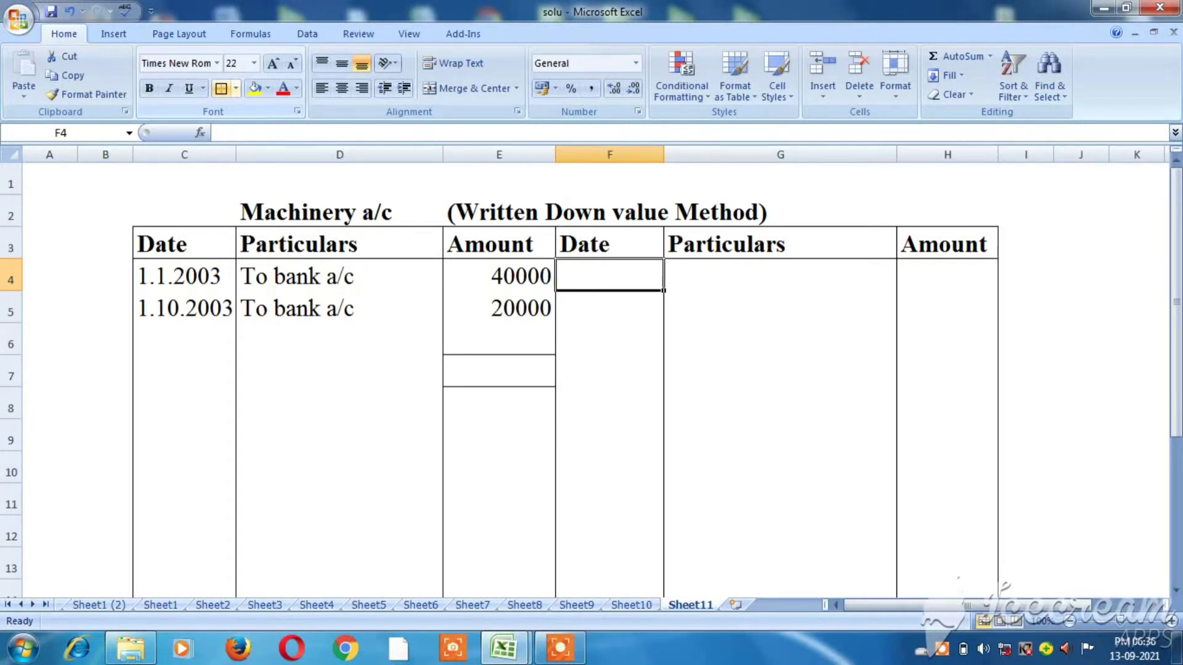
text(3)
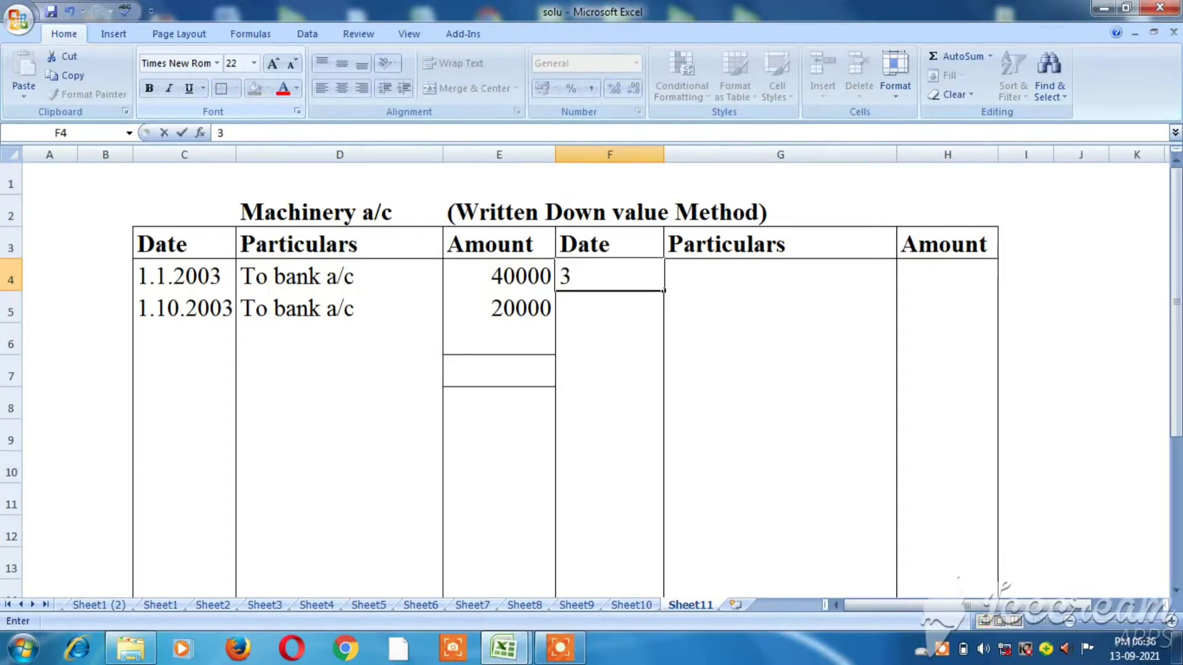
text(1.12.2003)
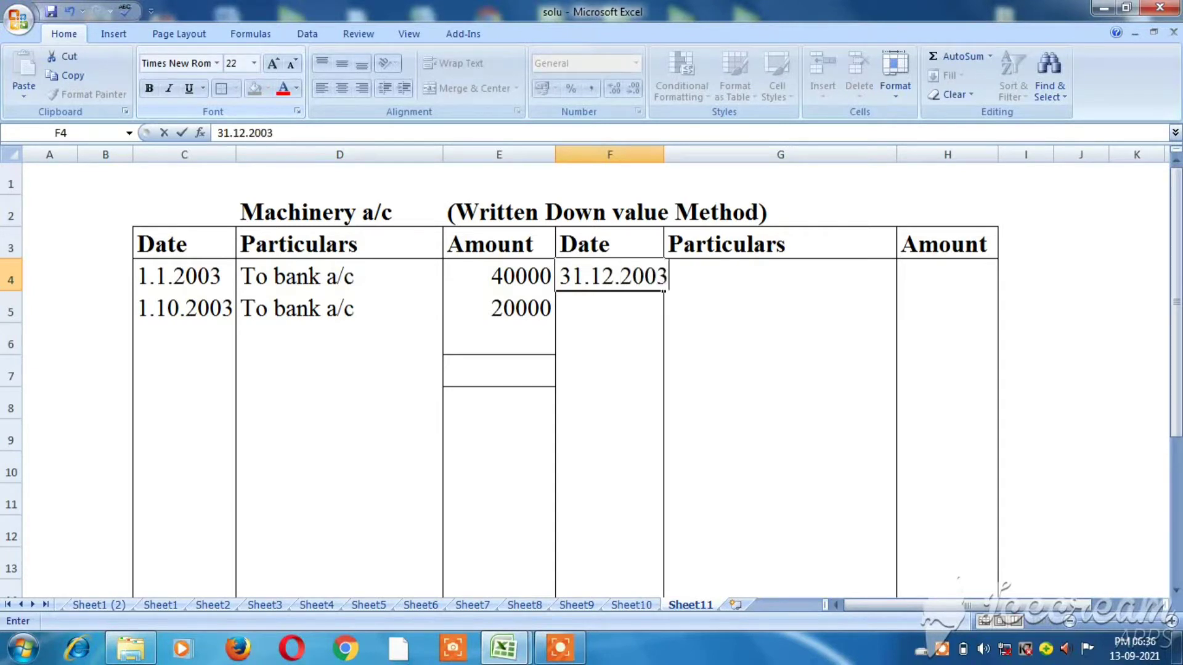
key(Tab)
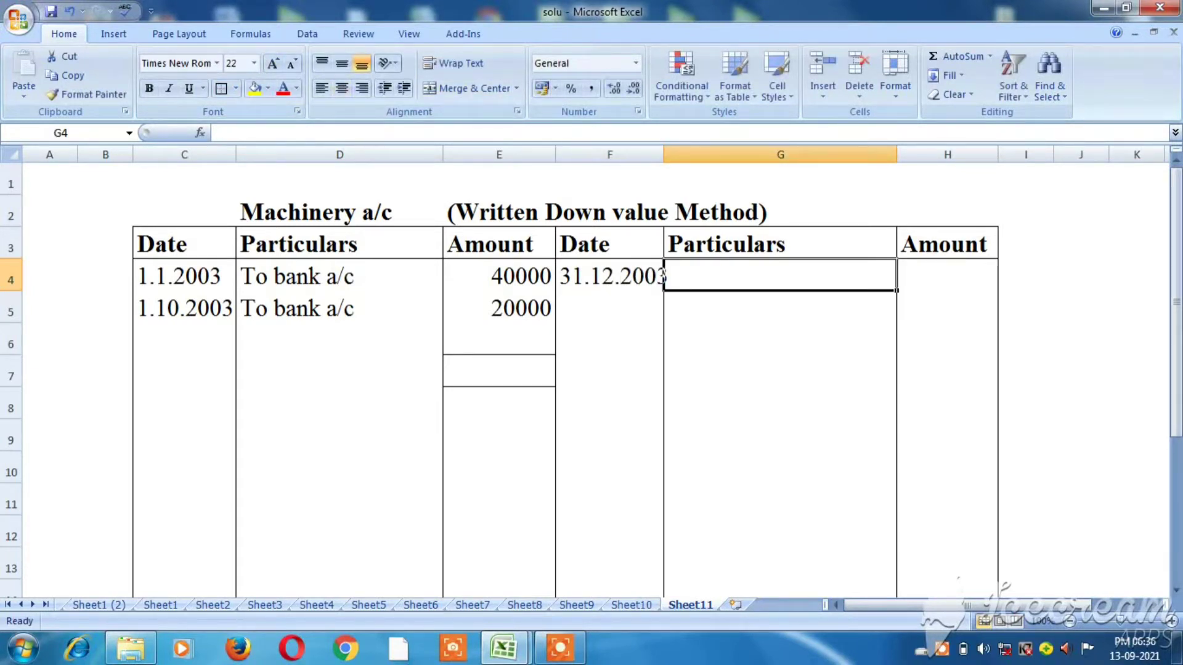
drag(663, 154, 674, 155)
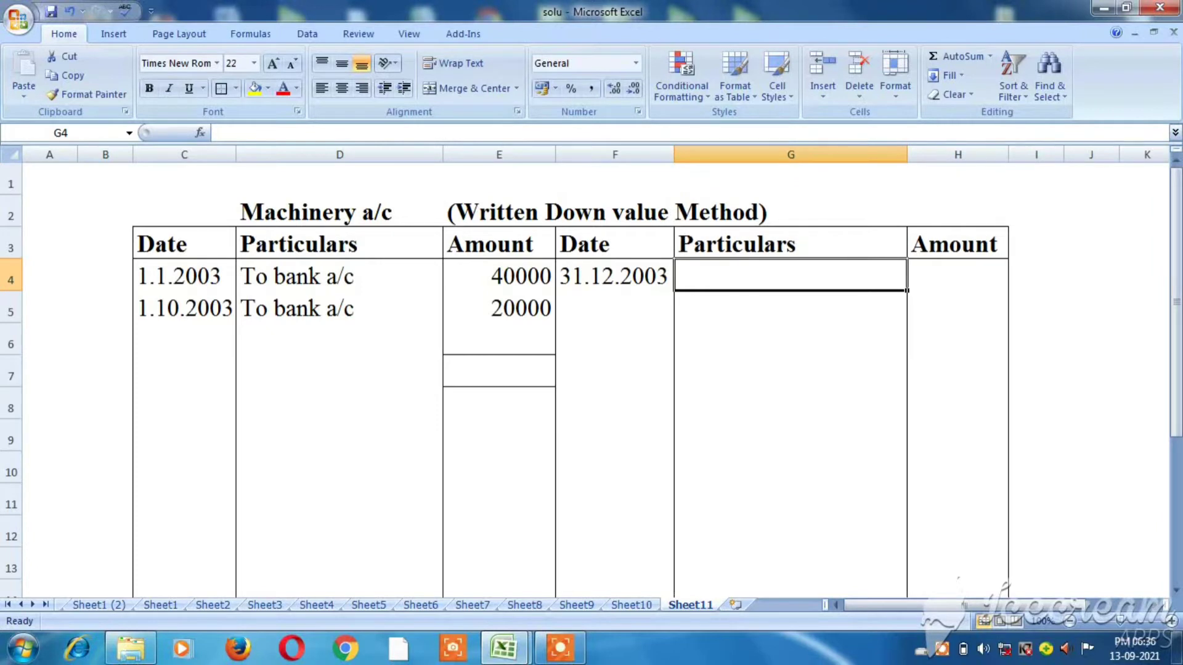
- Enter "By Depreciation" as the credit-side particulars in G4 for the 31.12.2003 entry
text(By)
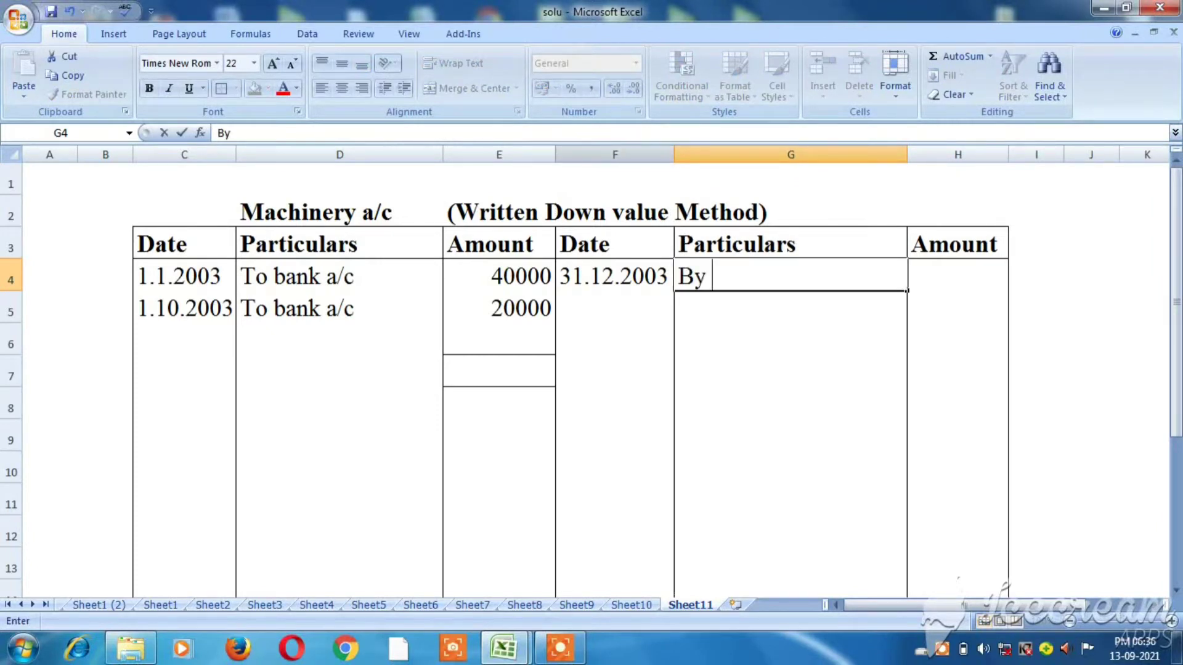
text( Depre)
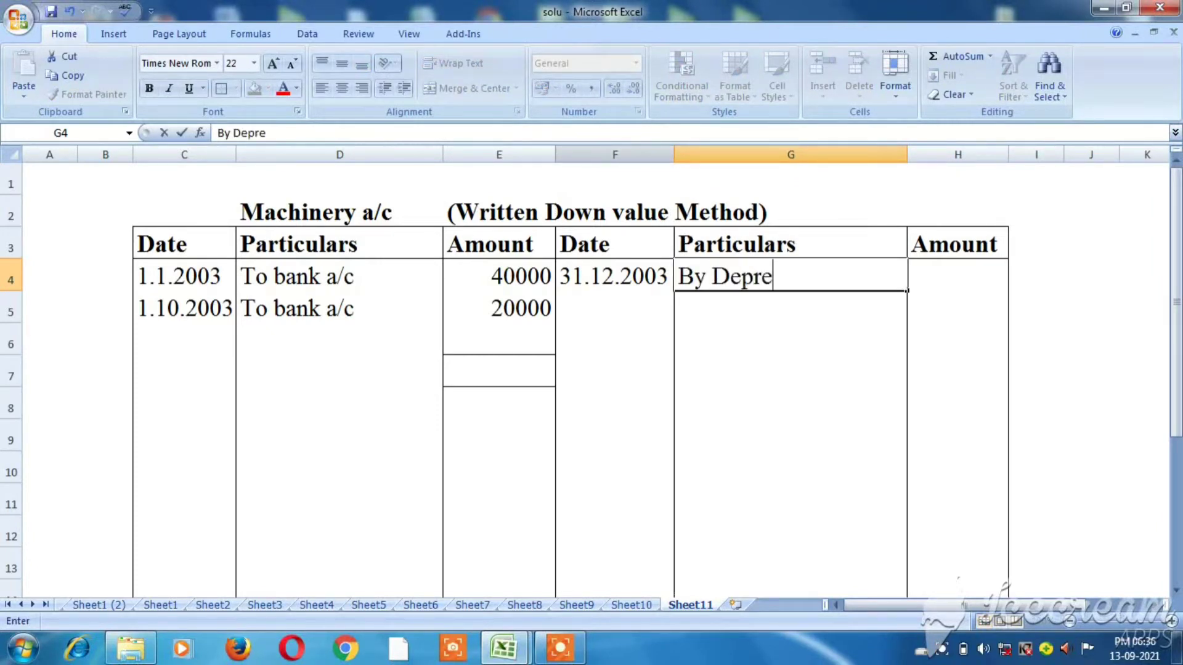
text(ciati)
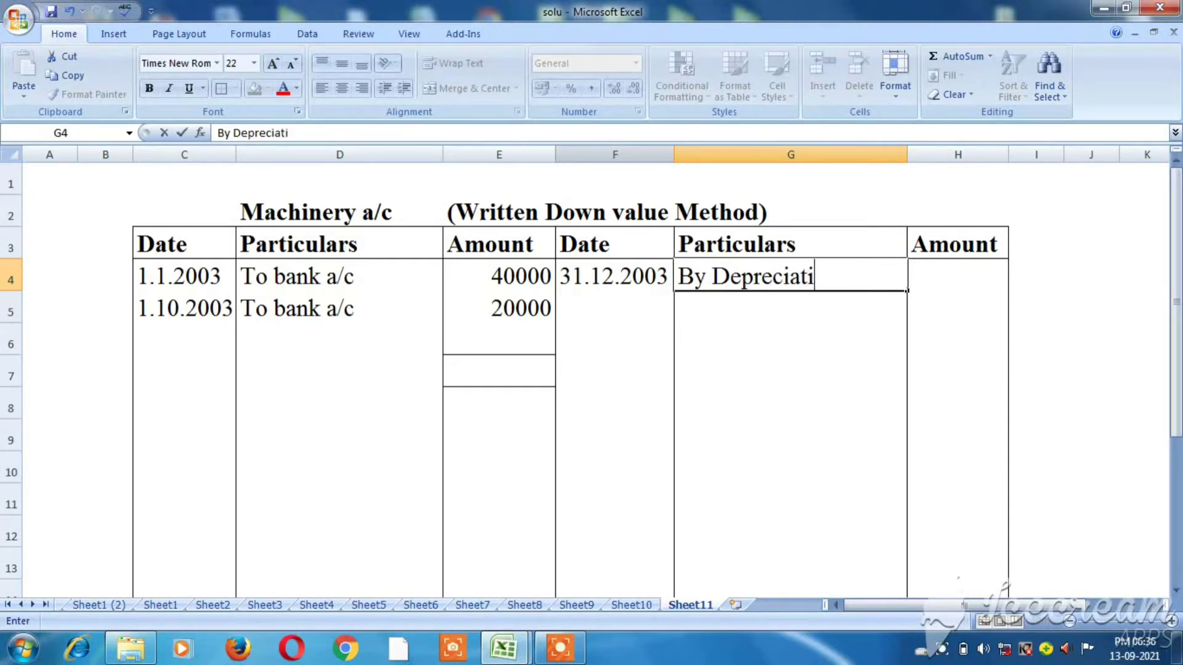
text(on)
key(Return)
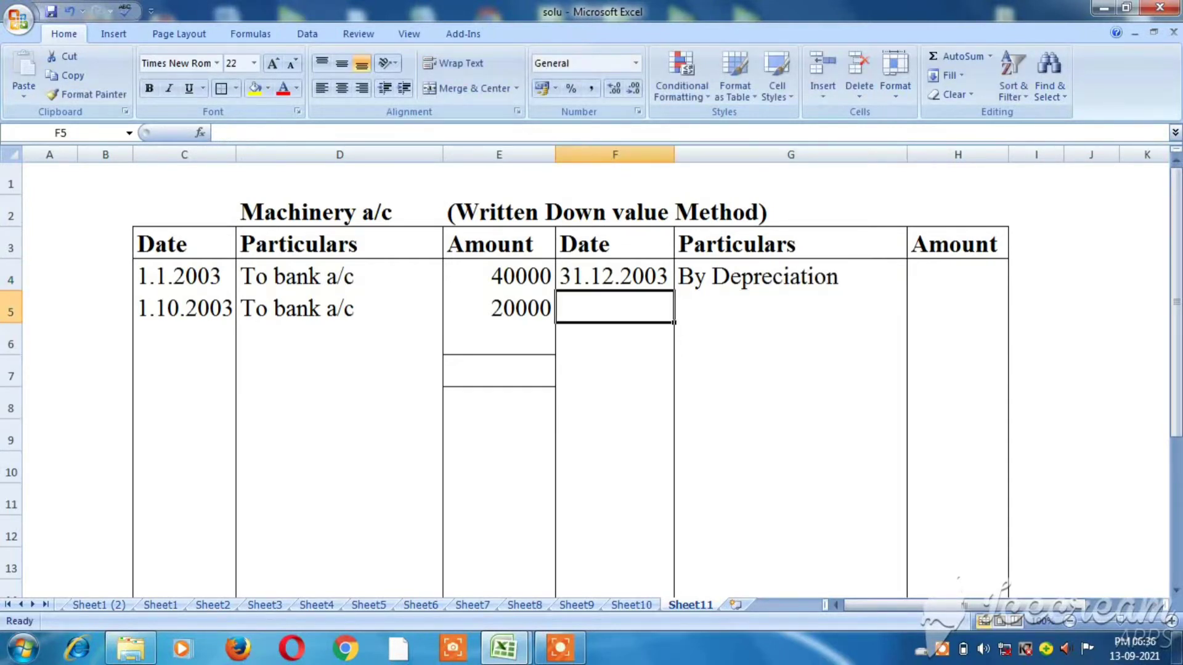
- Enter the first machine's depreciation working "(40000 x 10% = 4000)" in G5 below the depreciation entry
click(791, 306)
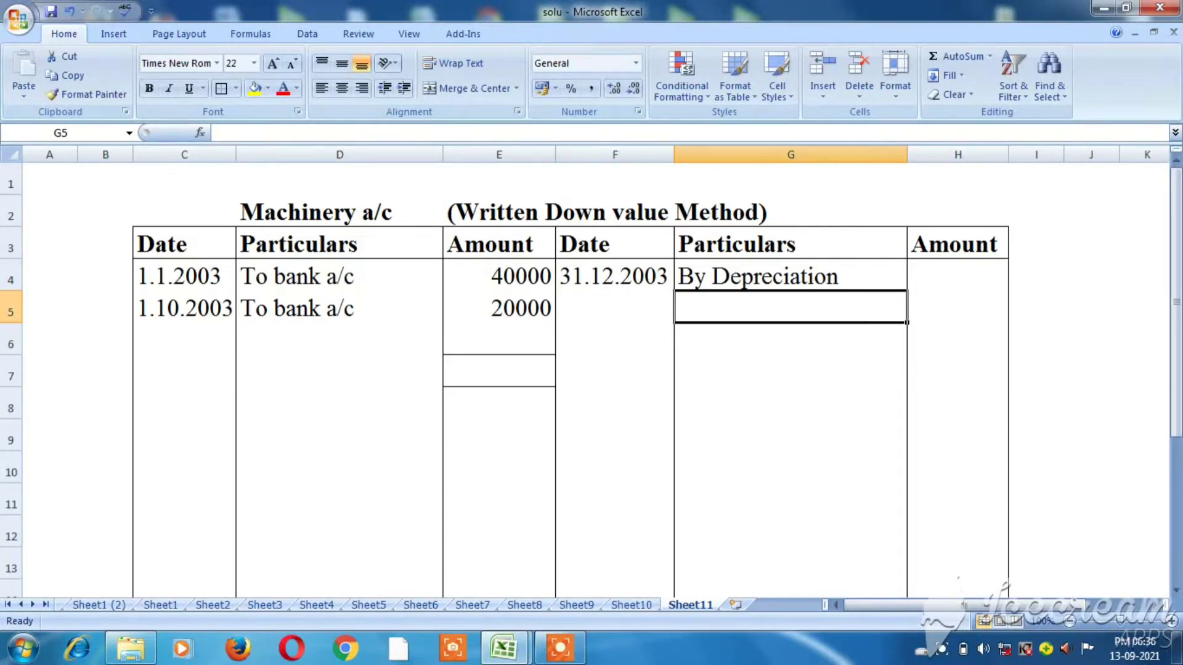
text((40000)
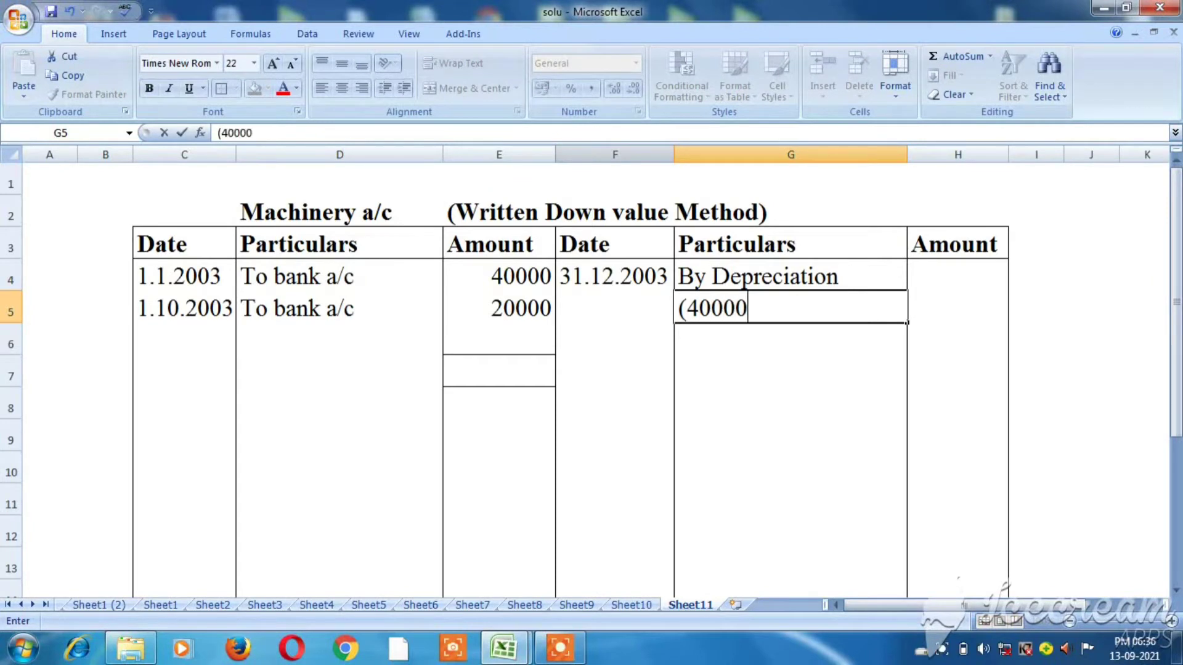
text( x)
text(10)
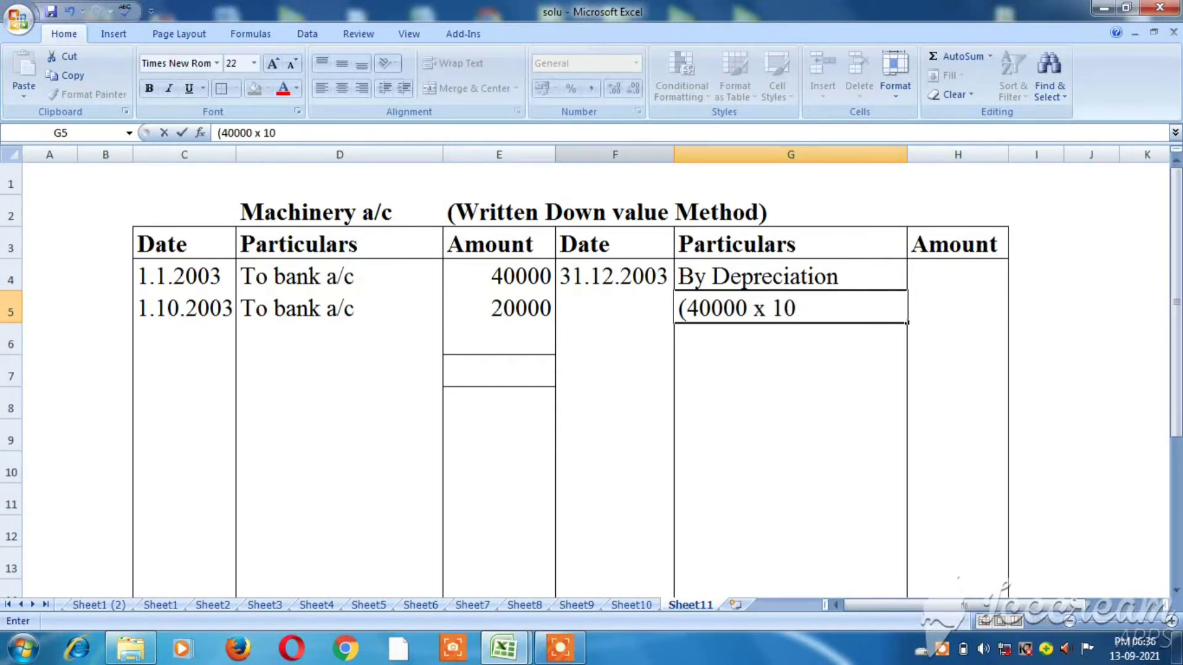
text(% = 4000)
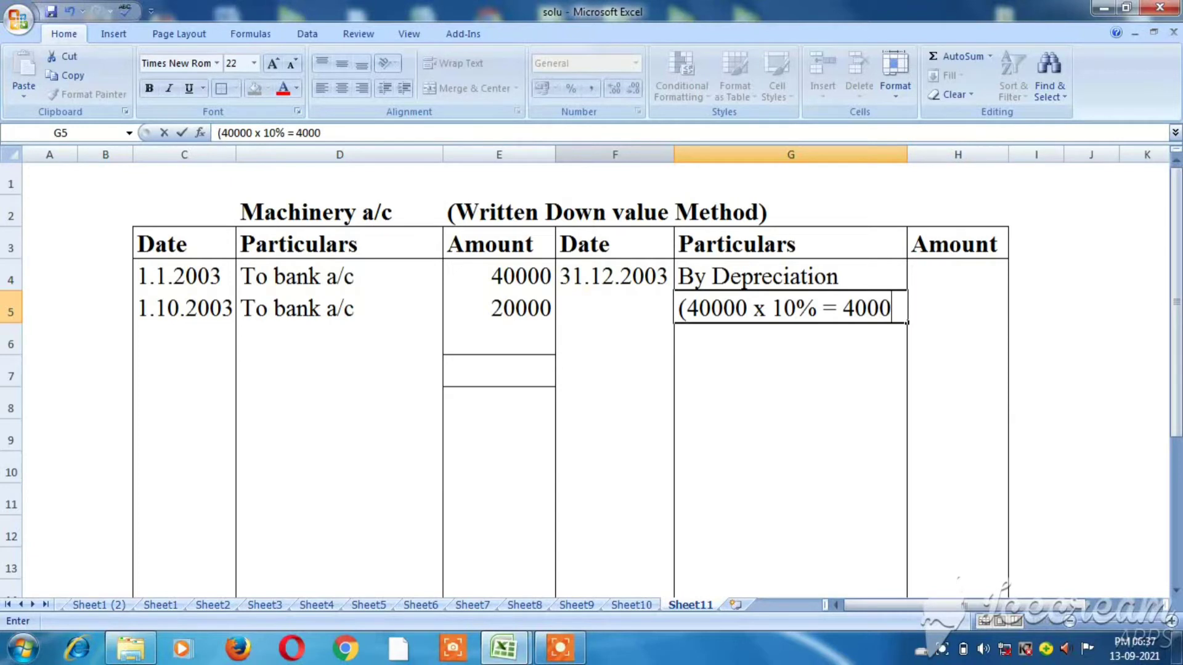
text())
key(Return)
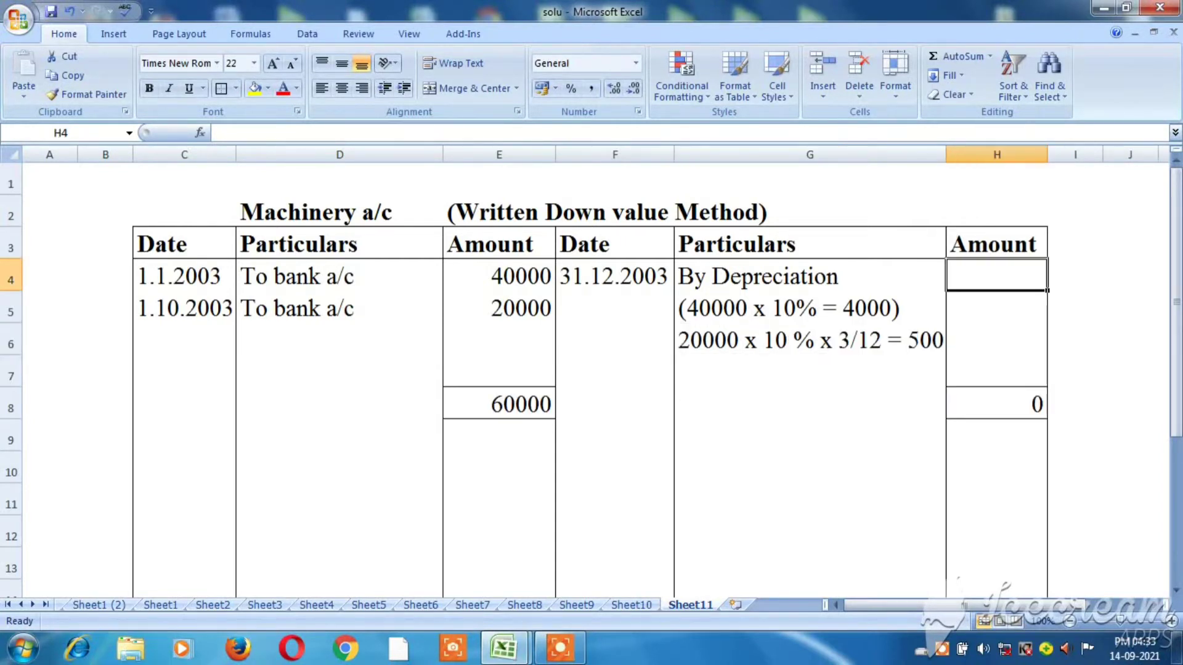
- Review the 2003 depreciation workings in G5 and G6 against the machinery purchase amounts on the debit side
key(Down)
key(Down)
key(Left)
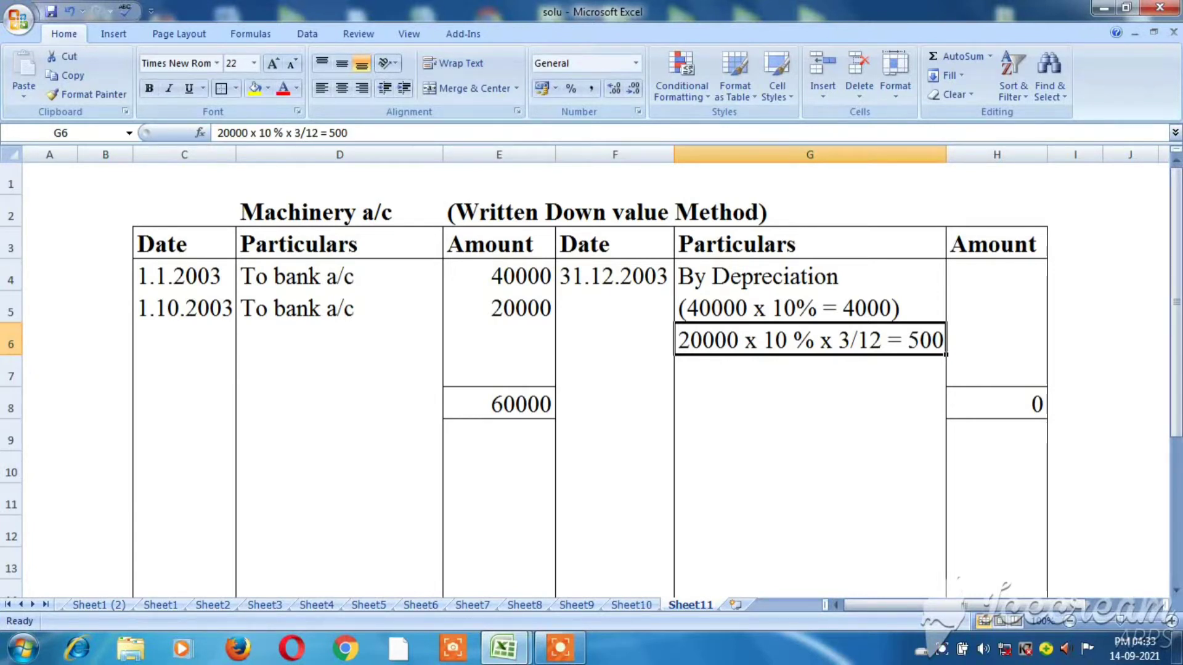
click(996, 339)
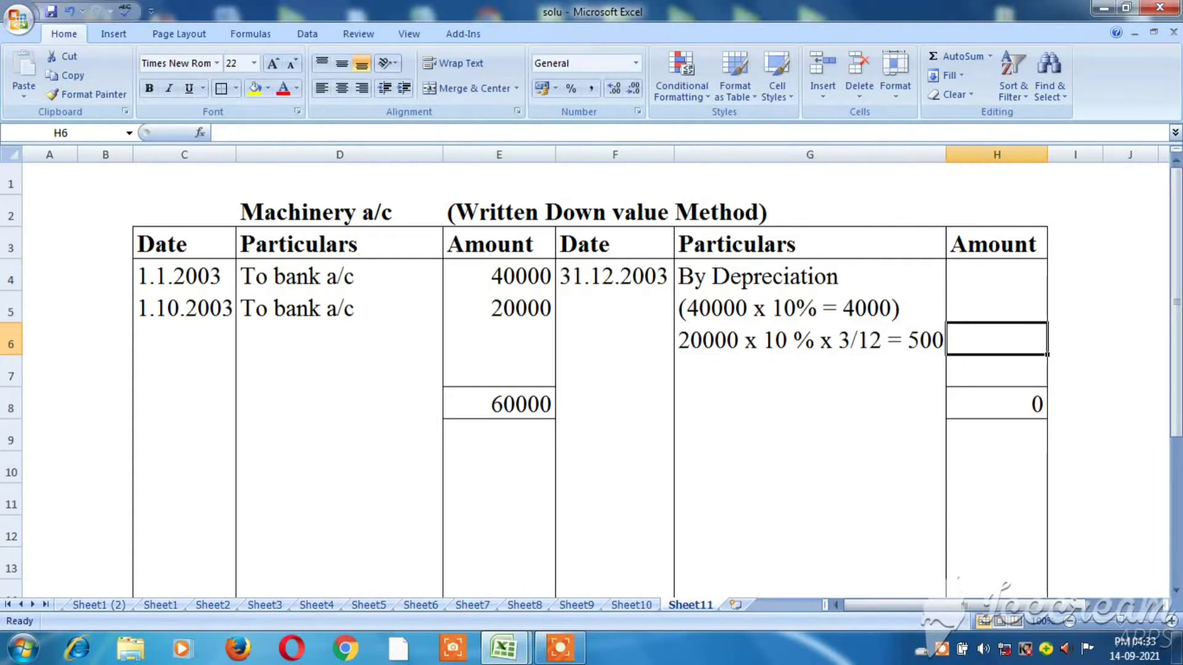
key(Up)
key(Up)
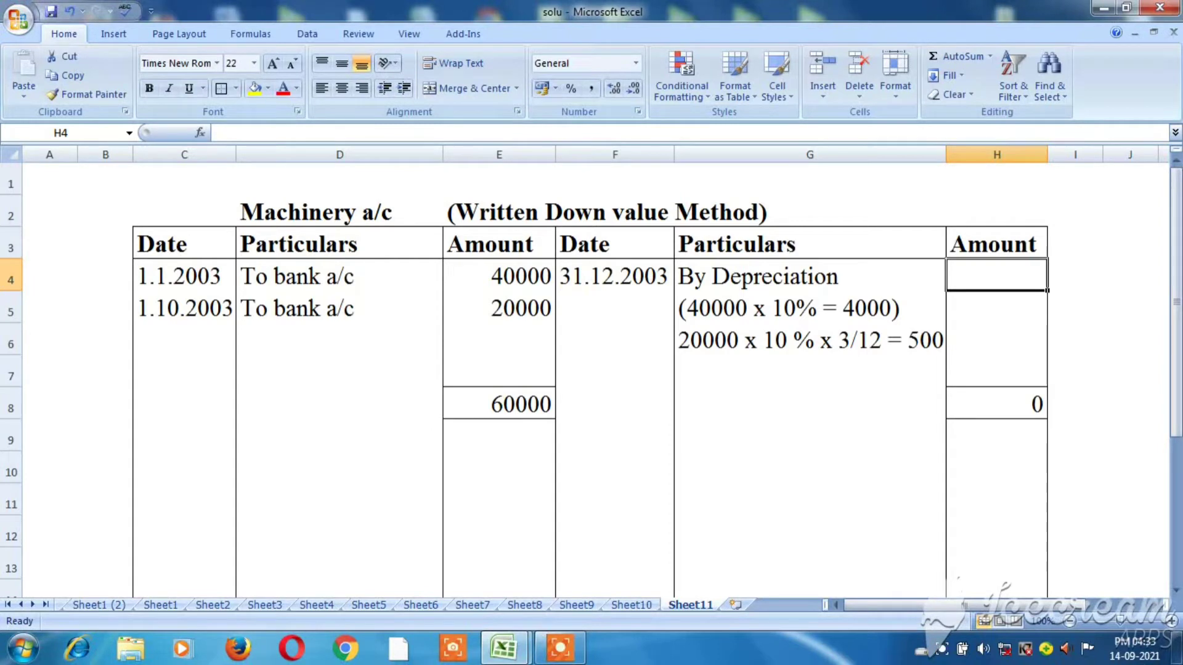
key(Down)
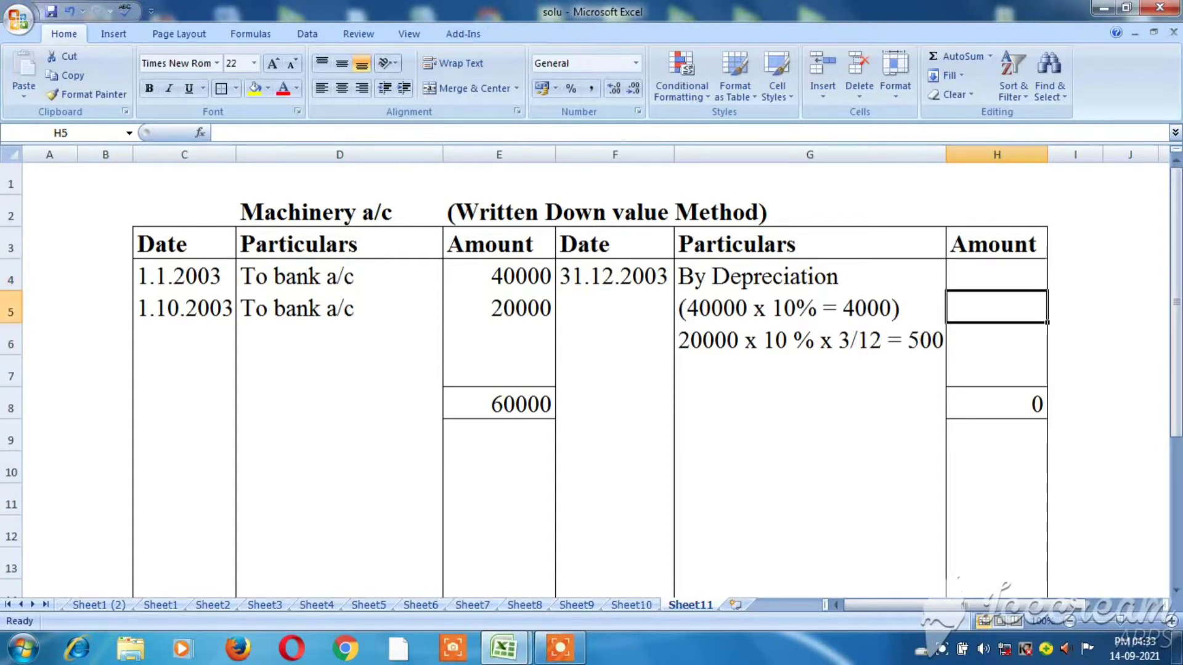
click(499, 275)
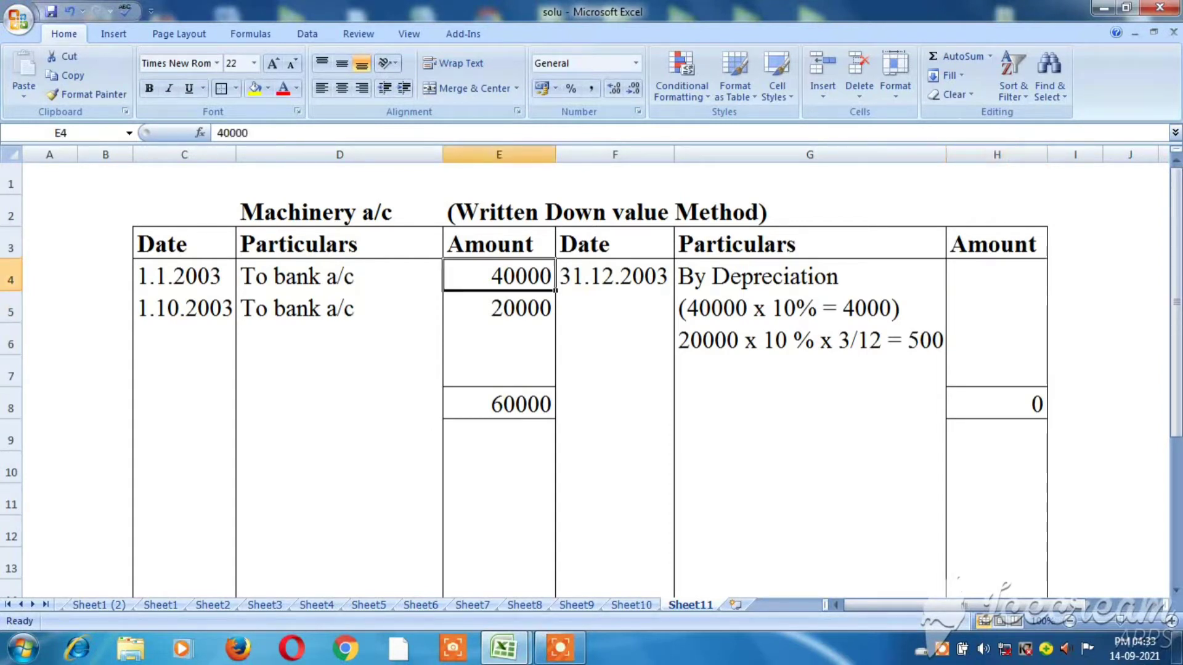
key(Down)
key(Down)
key(Down)
key(Down)
key(Right)
key(Right)
key(Right)
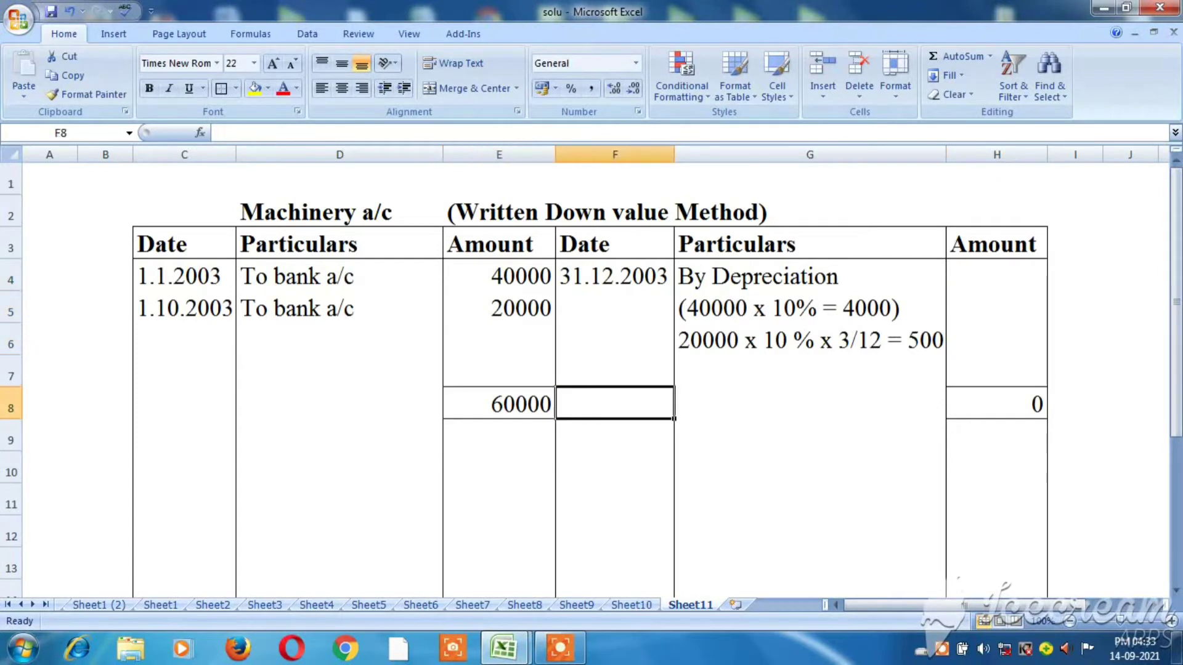
- Enter the combined 2003 depreciation amount 4500 in H4 and check the credit total in H8
key(Up)
key(Up)
key(Up)
key(Up)
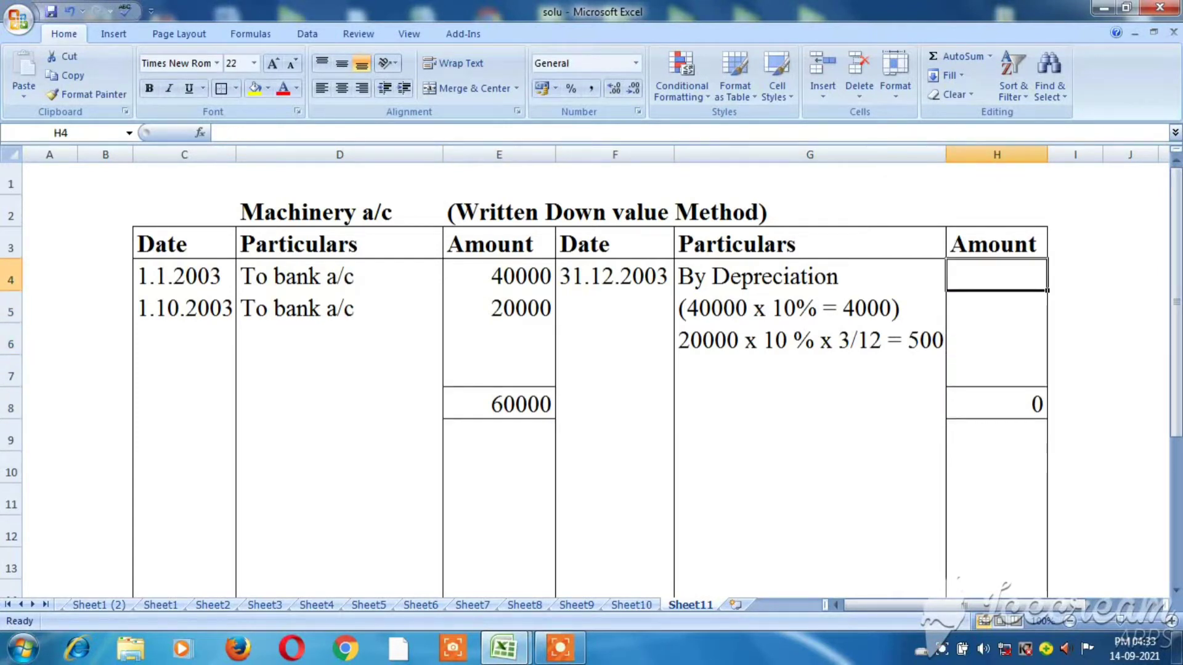
text(4500)
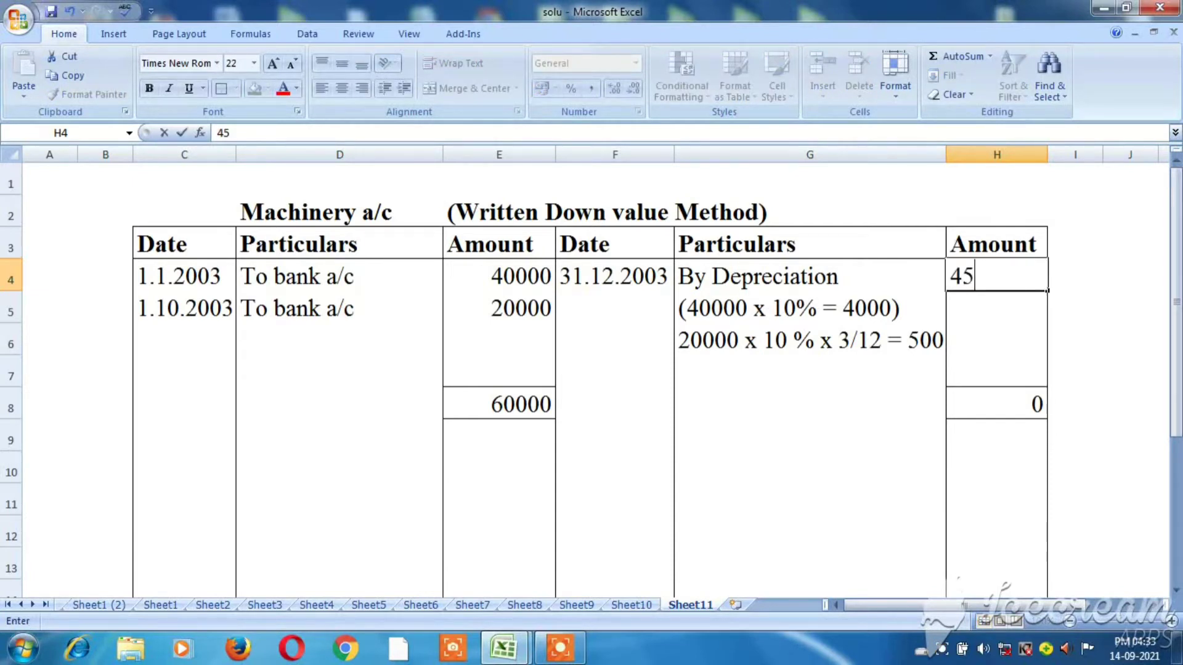
key(Down)
key(Down)
key(Down)
key(Down)
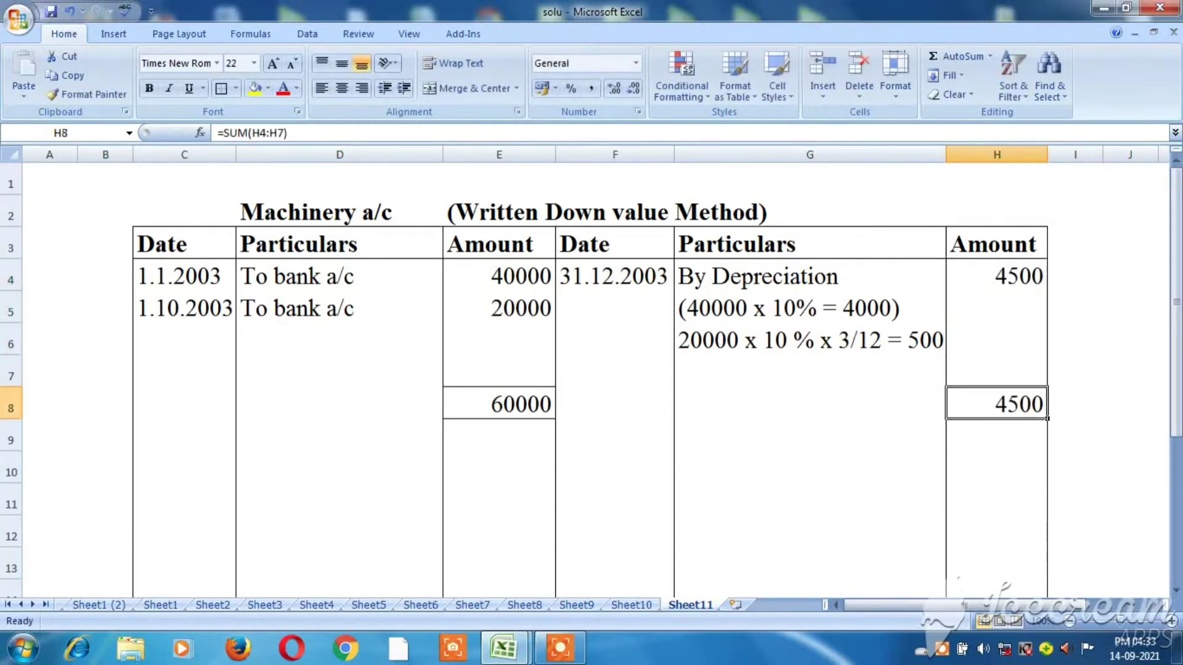
- Enter the year-end date 31.12.2003 in F7 for the closing balance row
key(Left)
key(Up)
key(Left)
text(31,)
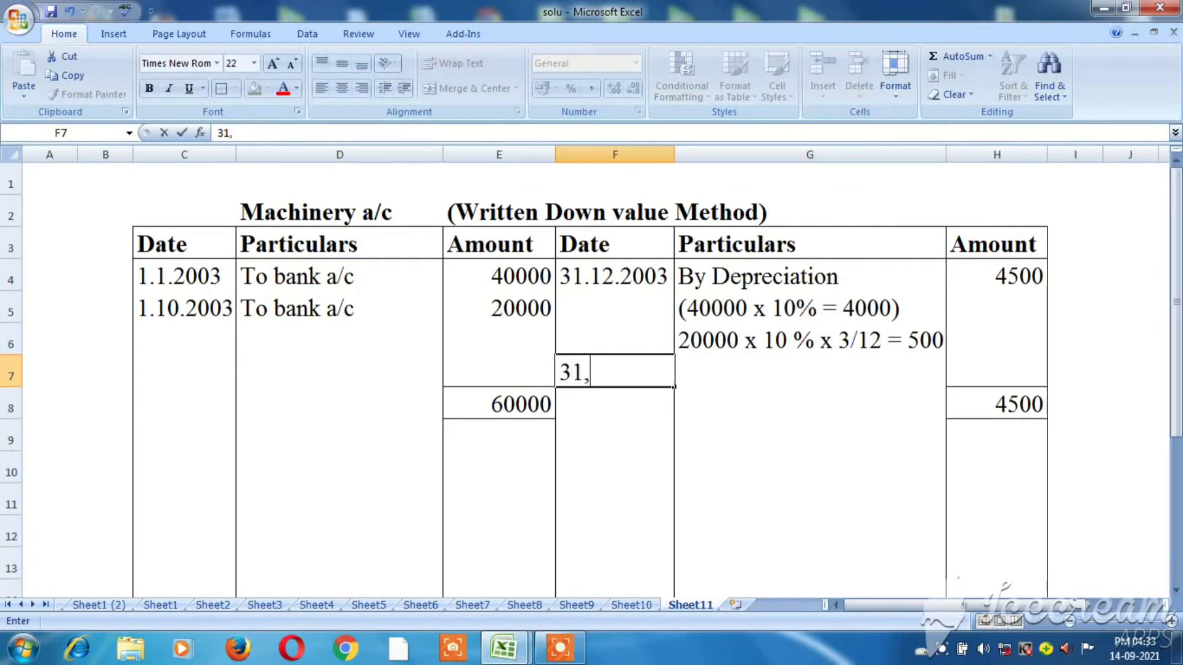
key(BackSpace)
text(.12.2003)
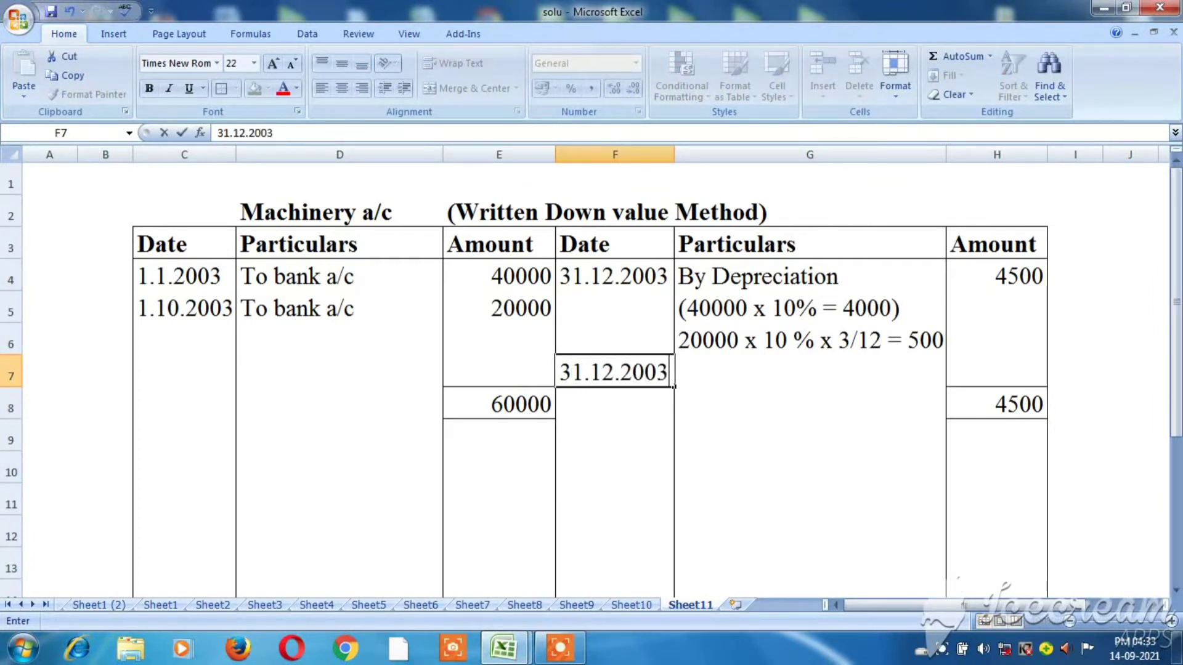
- Record the 2003 closing balance with "By balance c/d" in G7 and 55500 in H7
key(Right)
text(By)
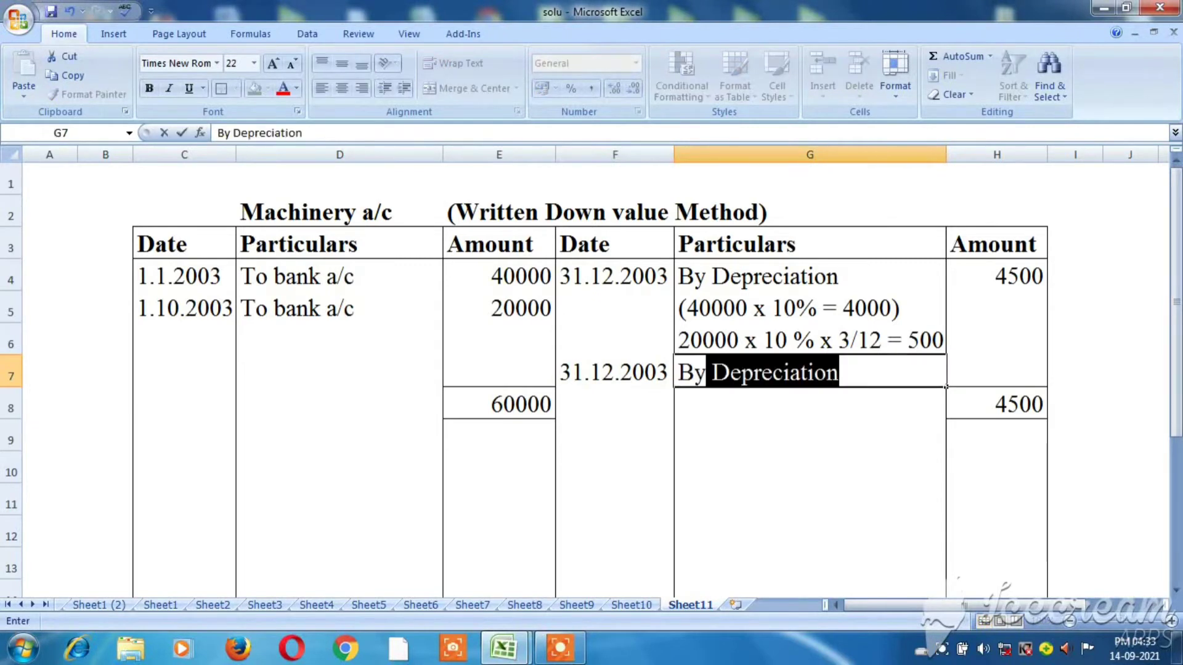
text( balance)
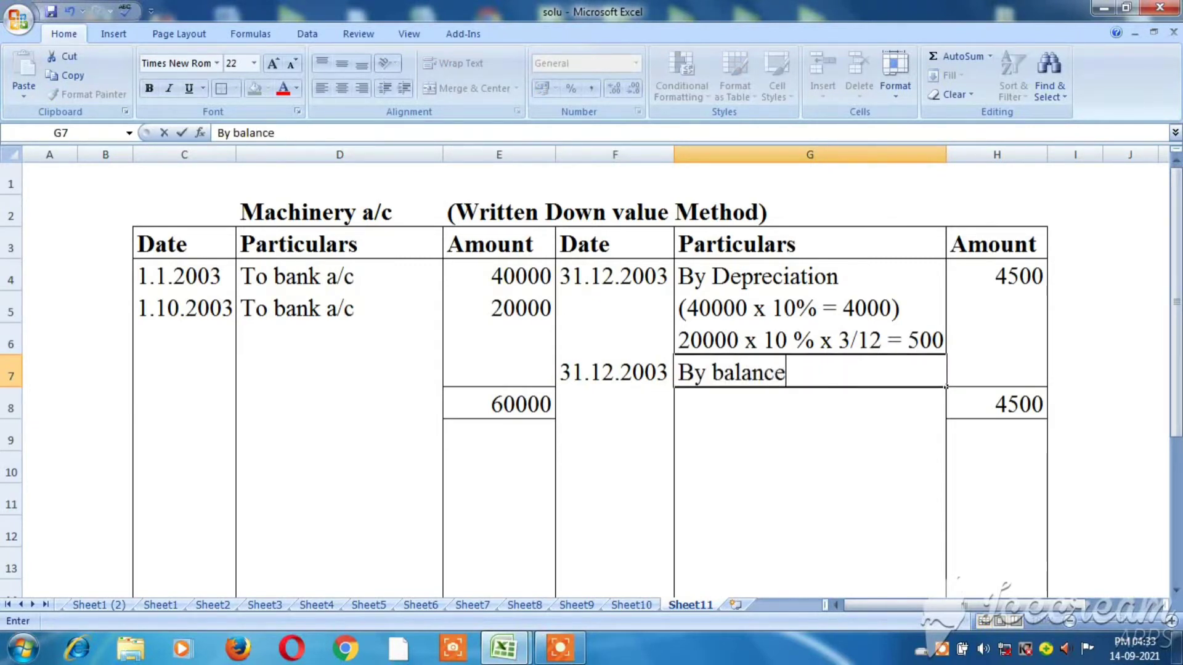
text( c/d)
key(Right)
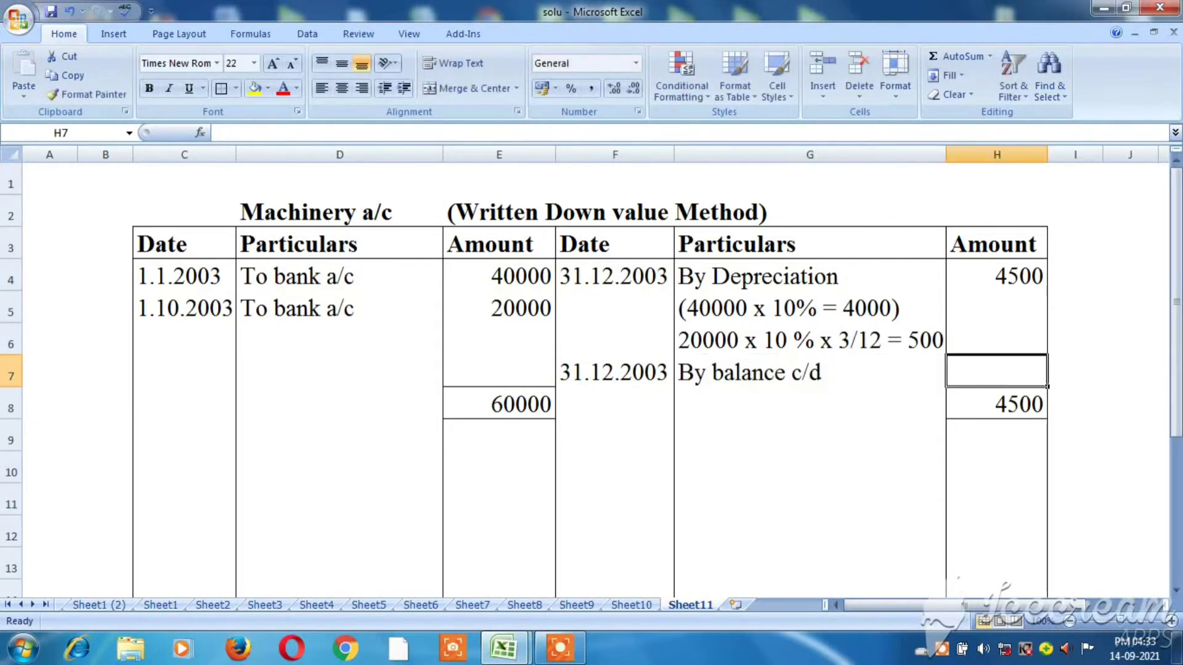
text(555)
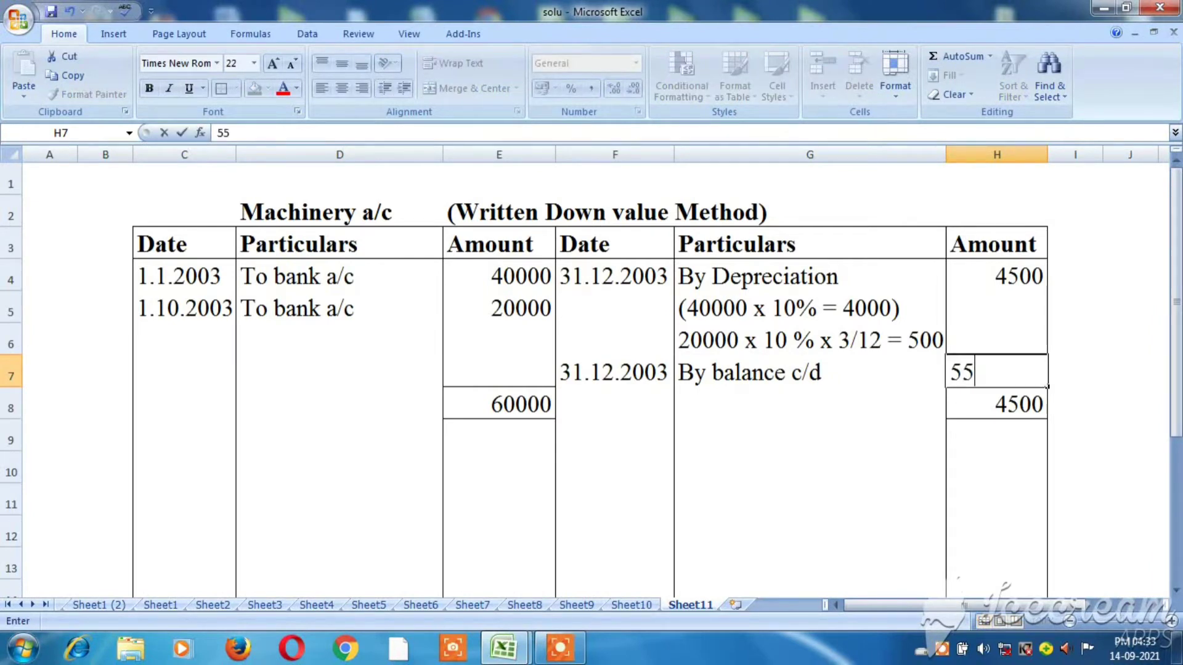
text(00)
click(614, 404)
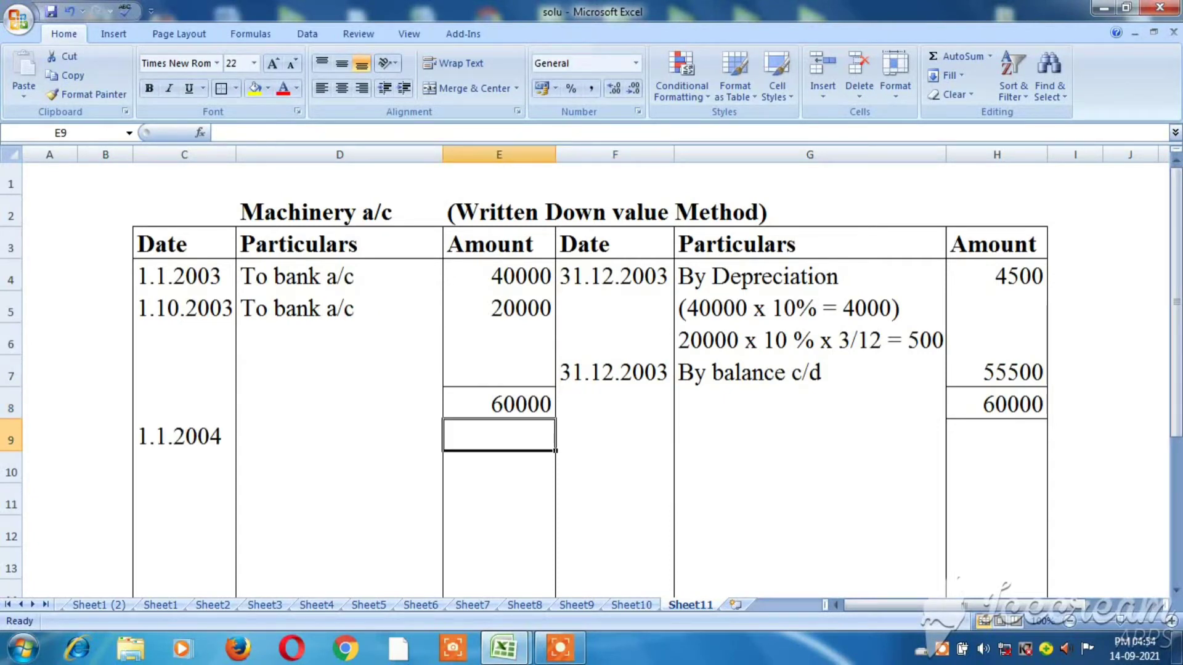
- Record the 1.1.2004 opening balance with "To balance b/d" in D9 and 55500 in E9
click(339, 436)
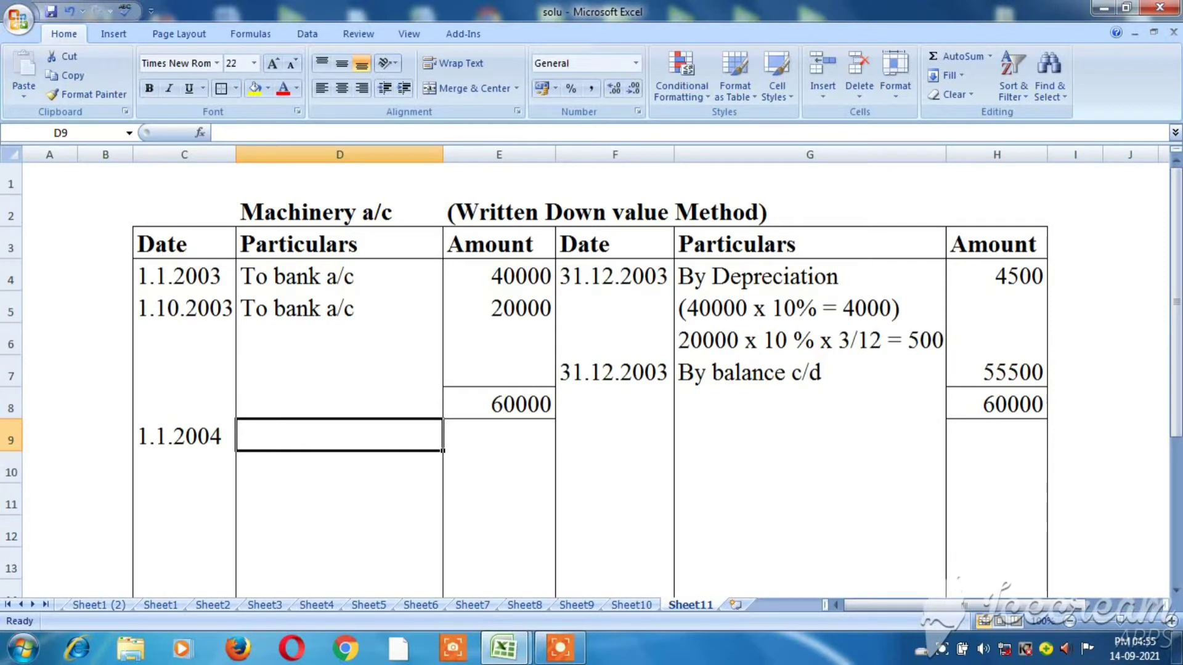
text(T)
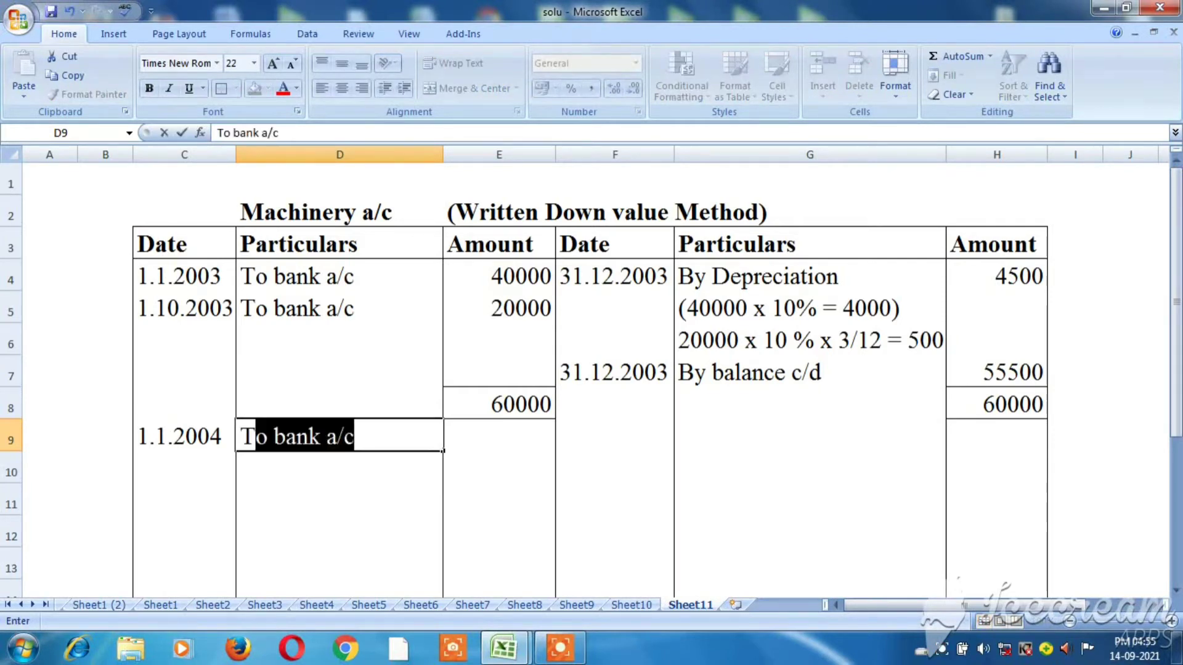
text(o bala)
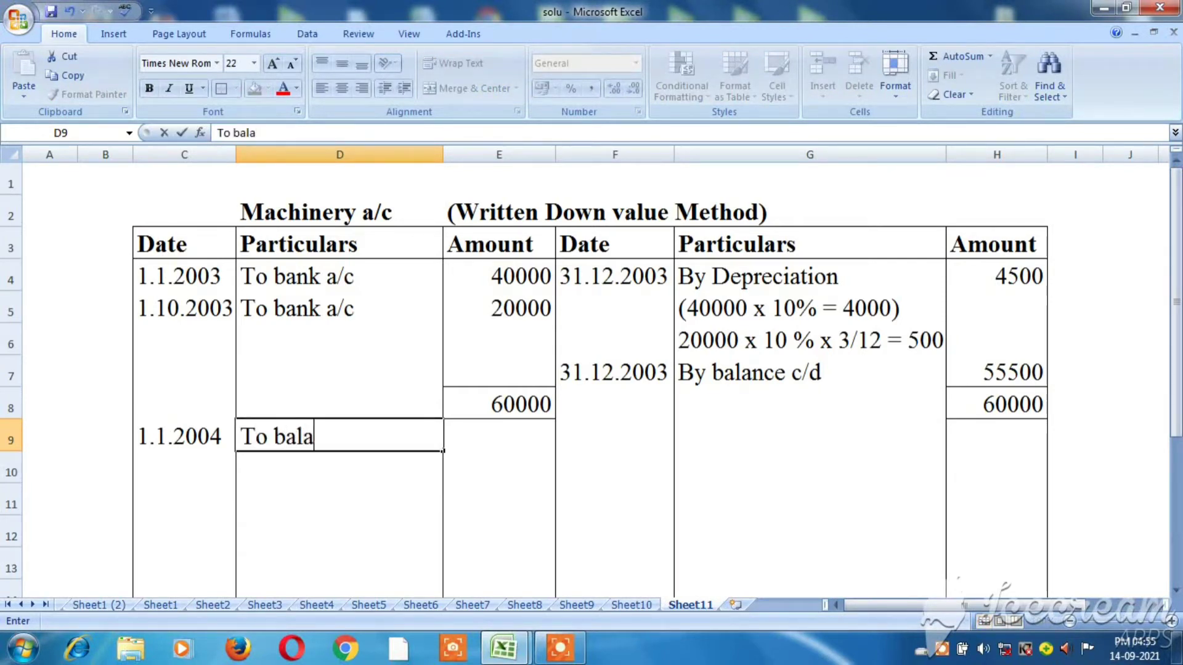
text(nce b/d)
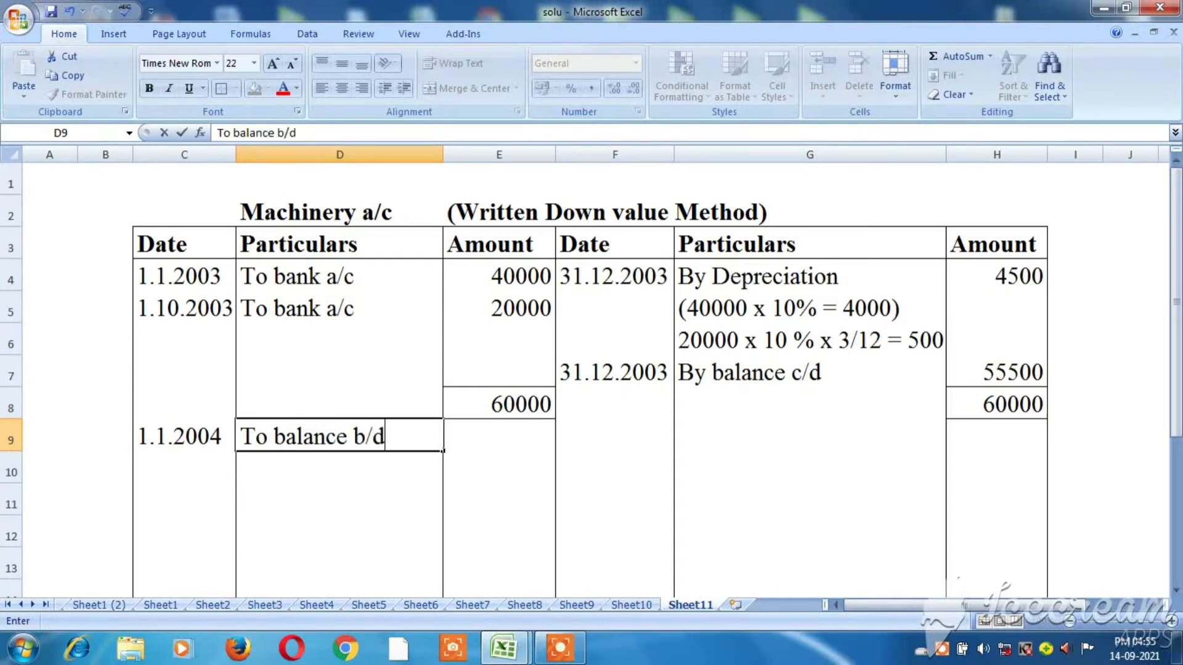
key(Tab)
text(55500)
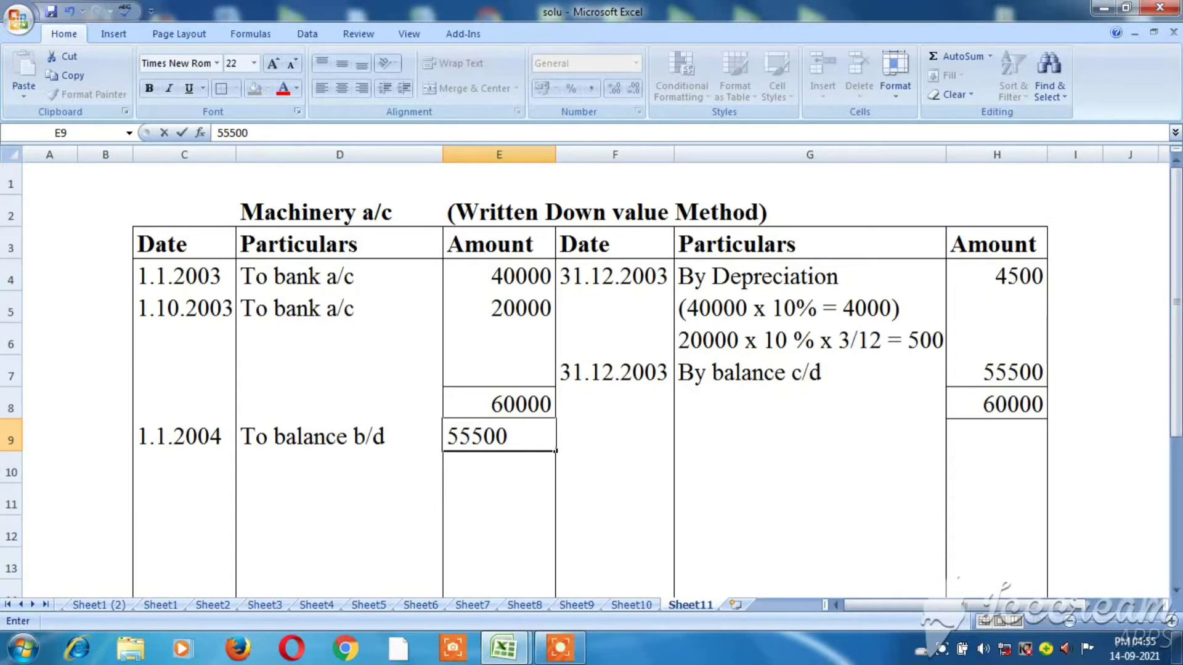
key(Return)
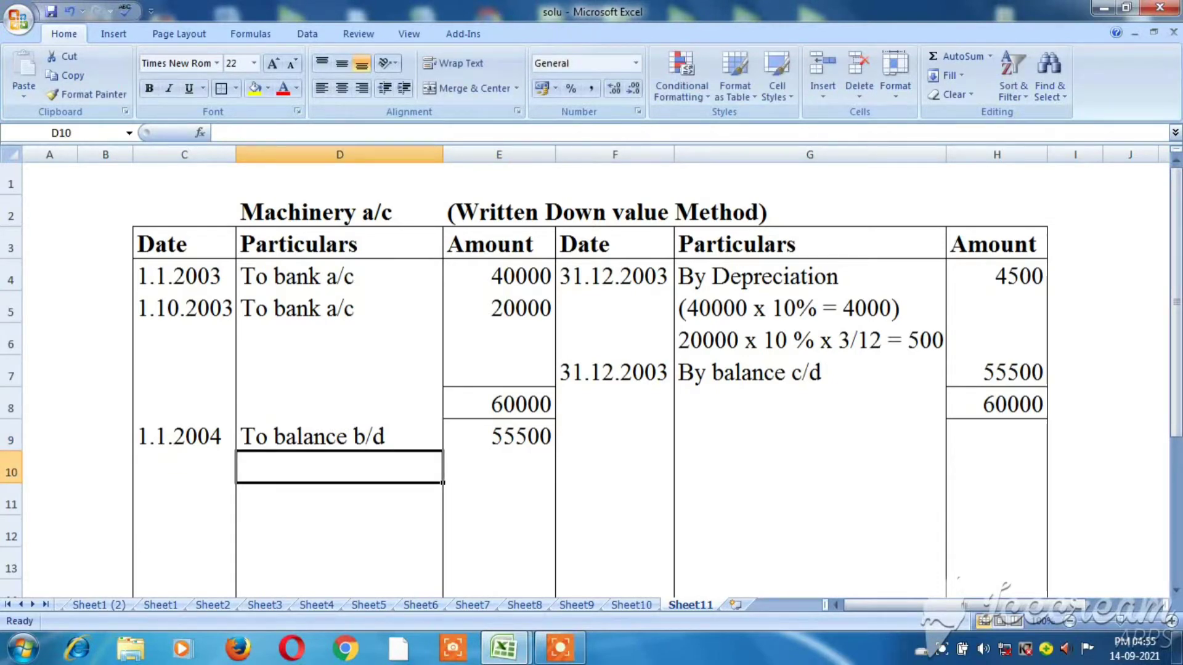
- Check the further machinery purchase in the problem workbook and enter its date 1.7.2004 in C10 of the Machinery account
key(ctrl+Tab)
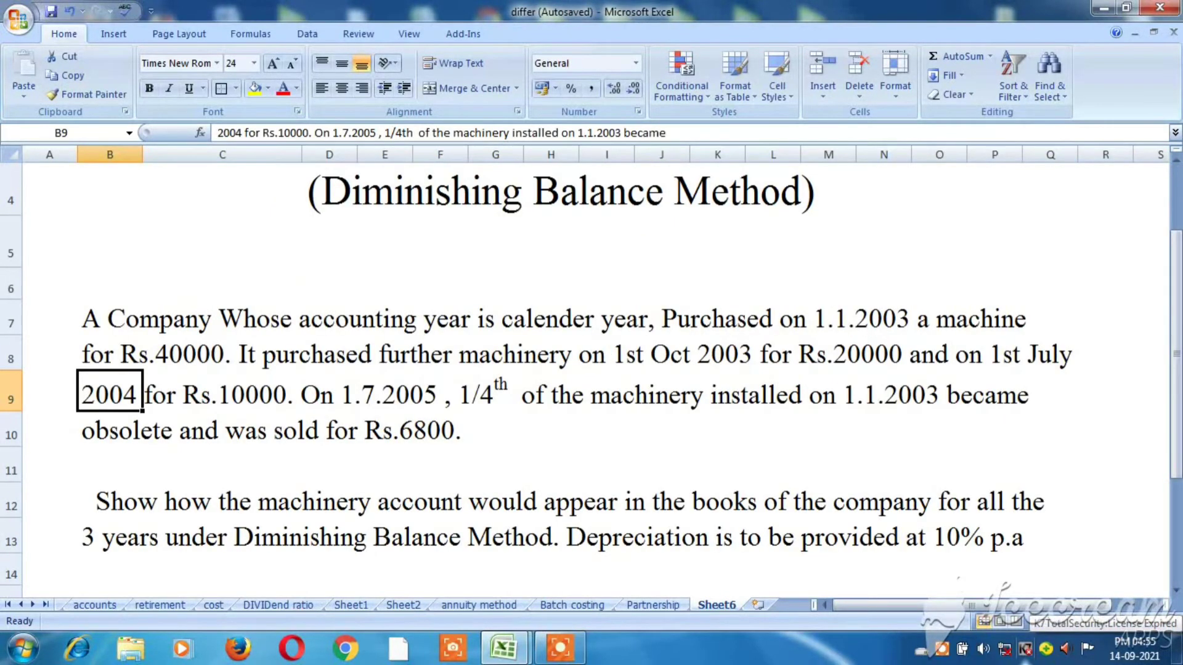
click(141, 358)
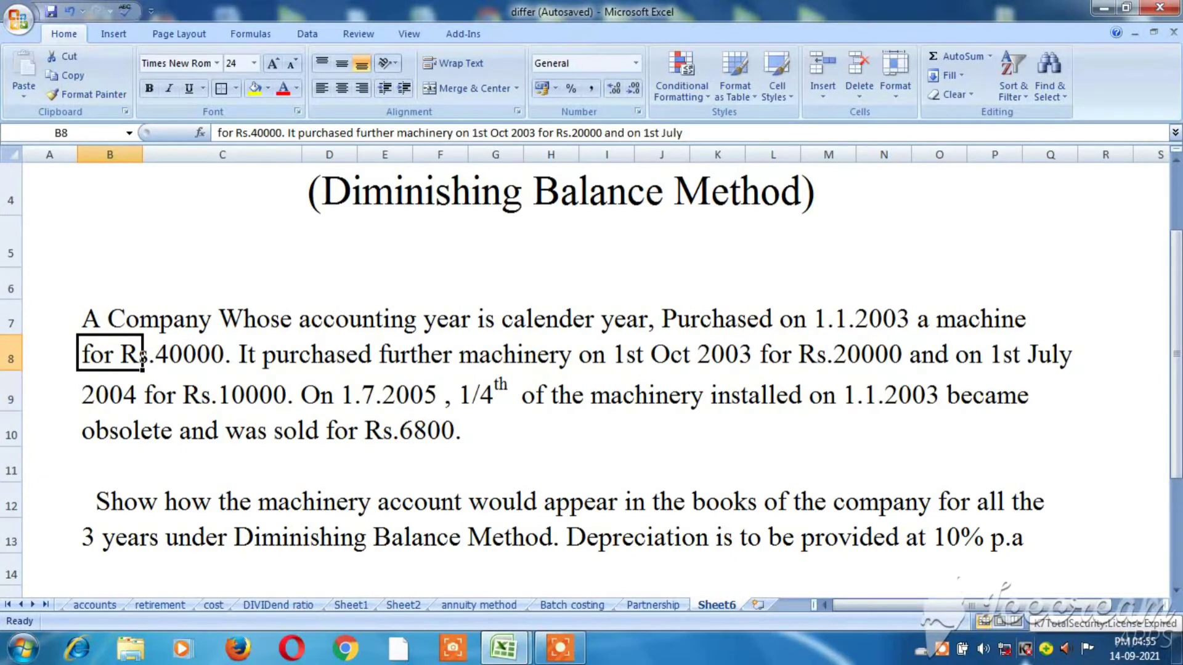
key(Down)
key(ctrl+Tab)
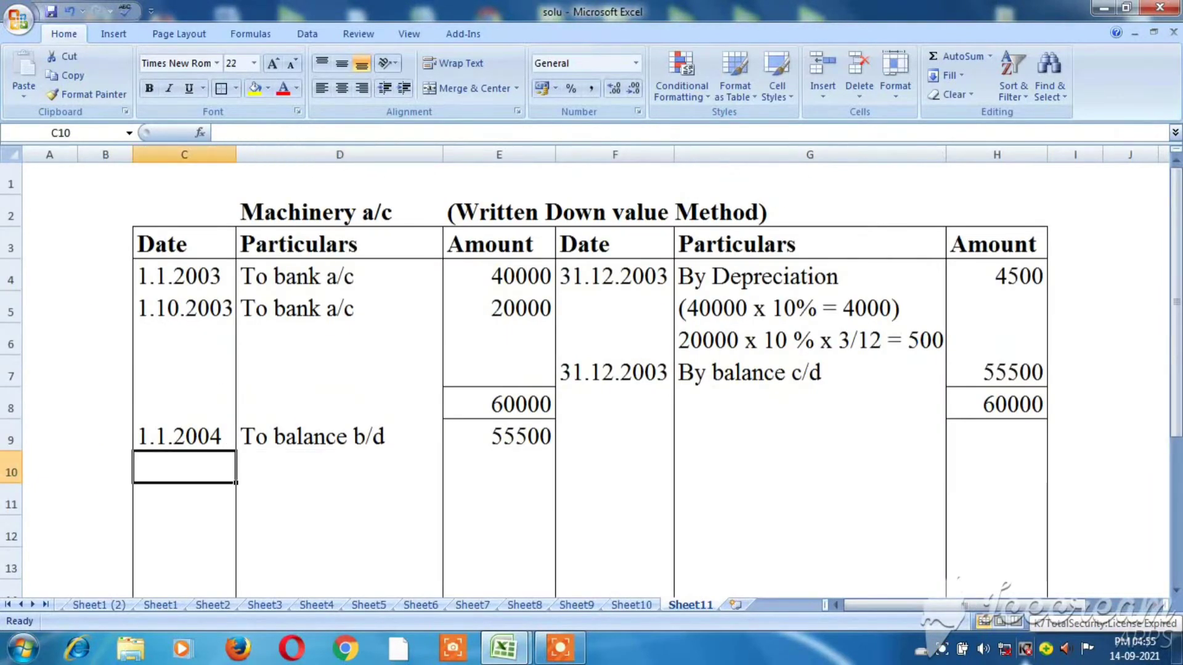
text(1.7.)
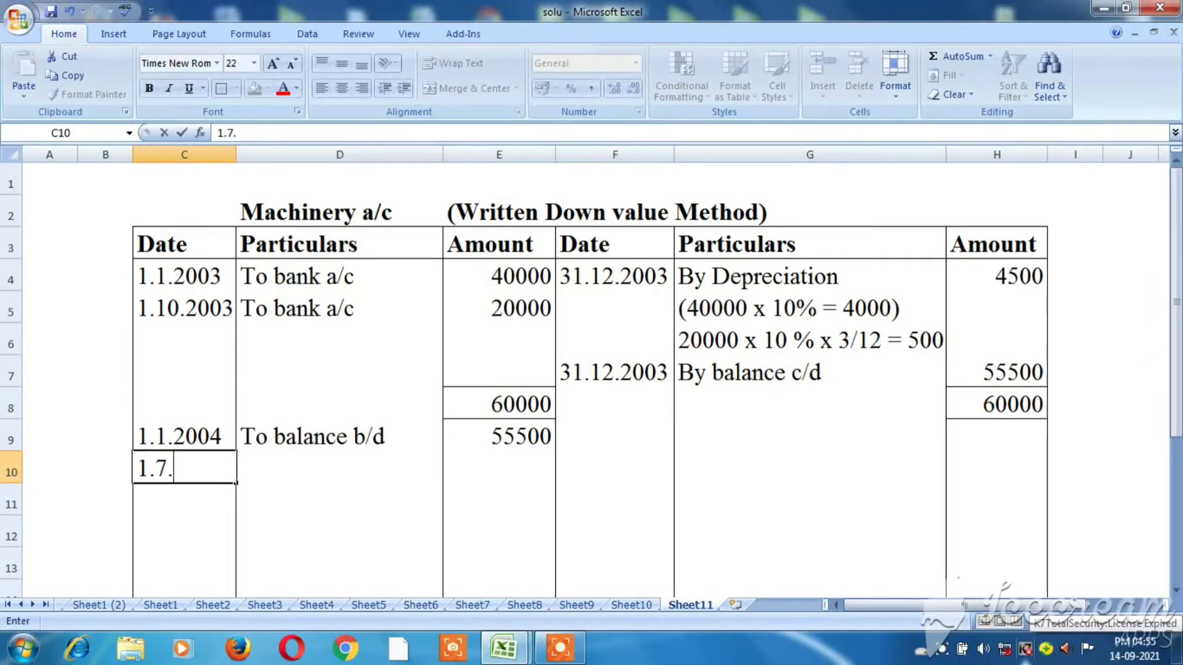
text(2004)
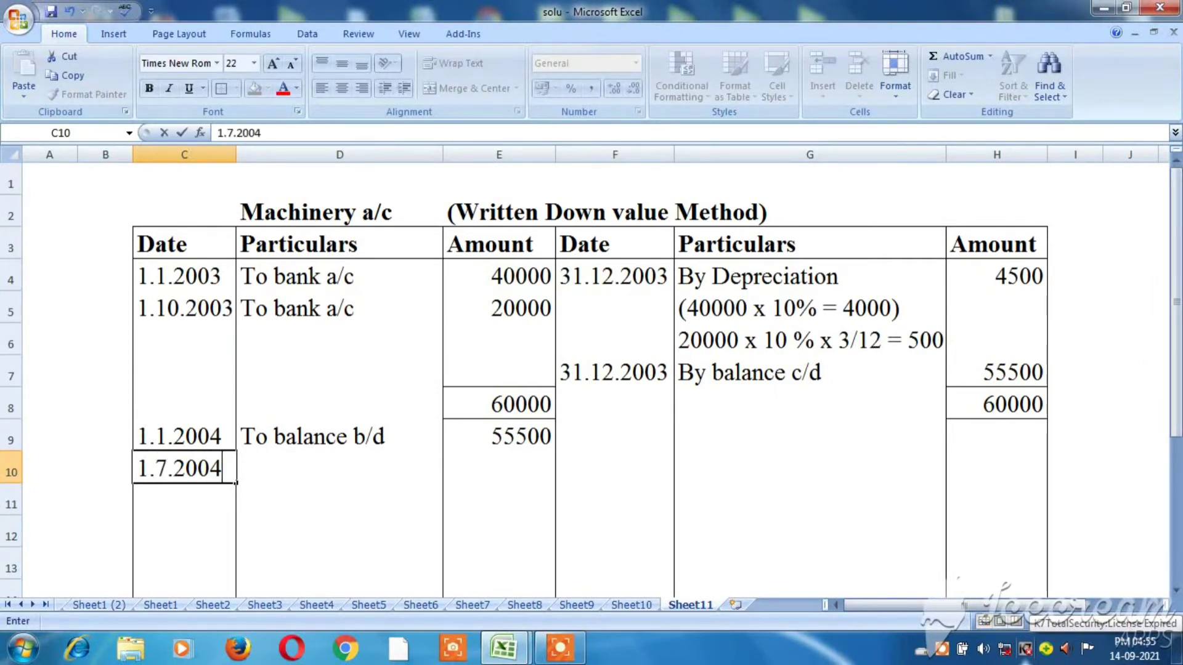
key(Tab)
- Record the 1.7.2004 machinery purchase with "To bank a/c" in D10 and 10000 in E10
text(T)
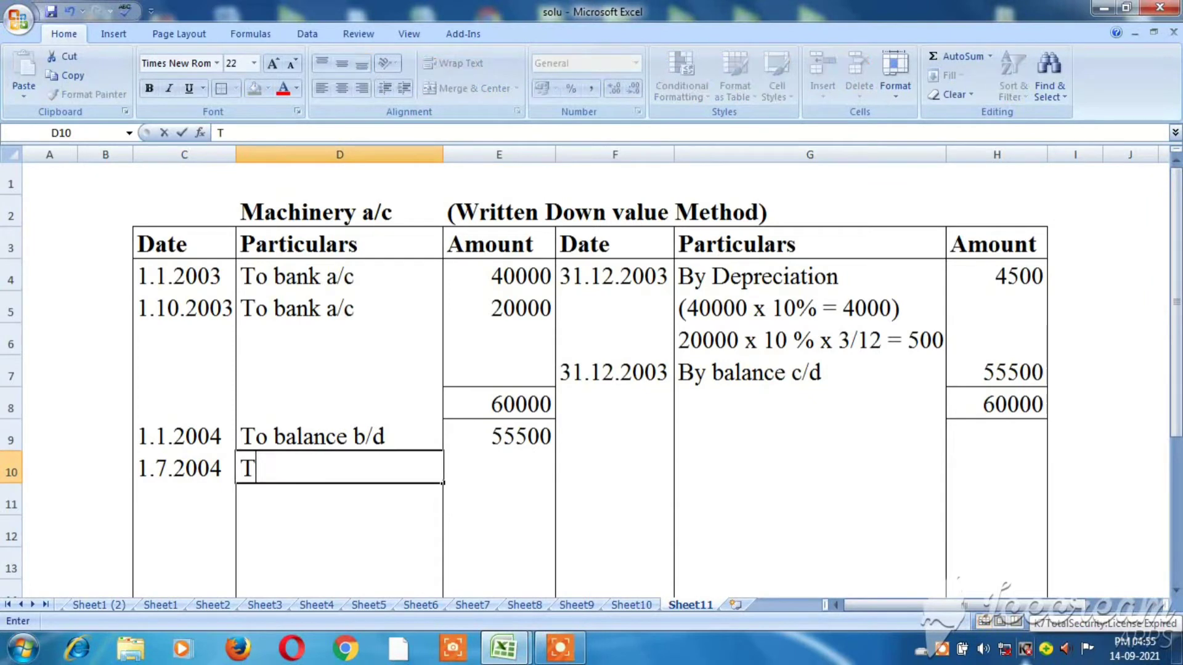
text(o ba)
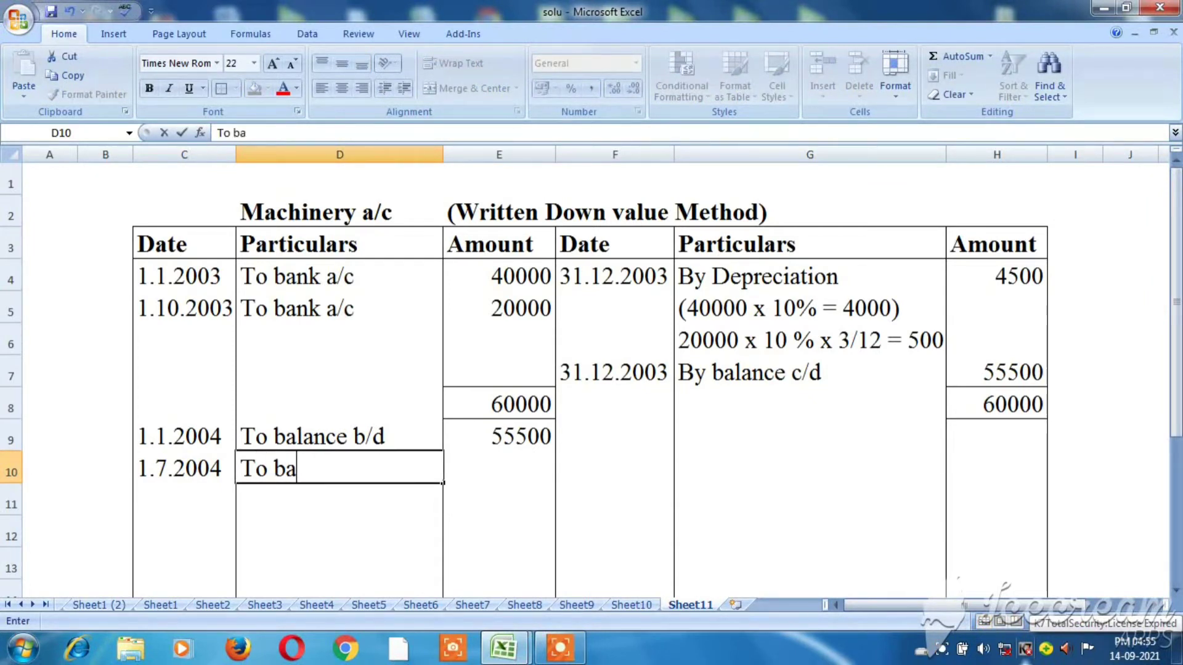
text(nk a/c)
key(Tab)
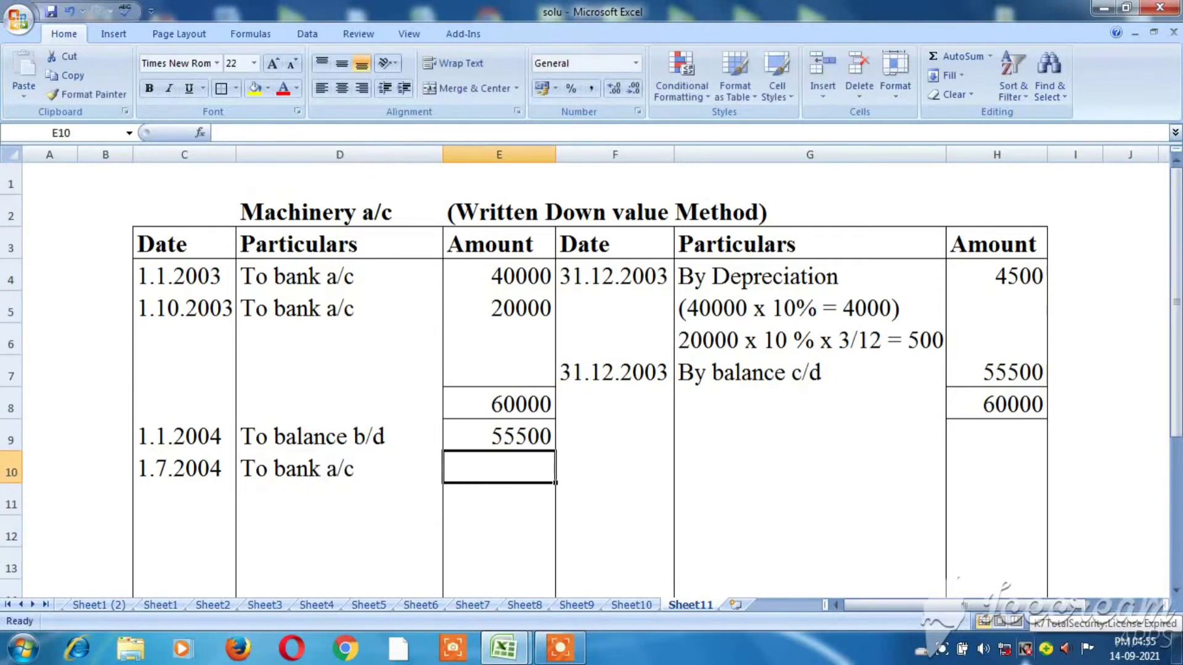
text(10000)
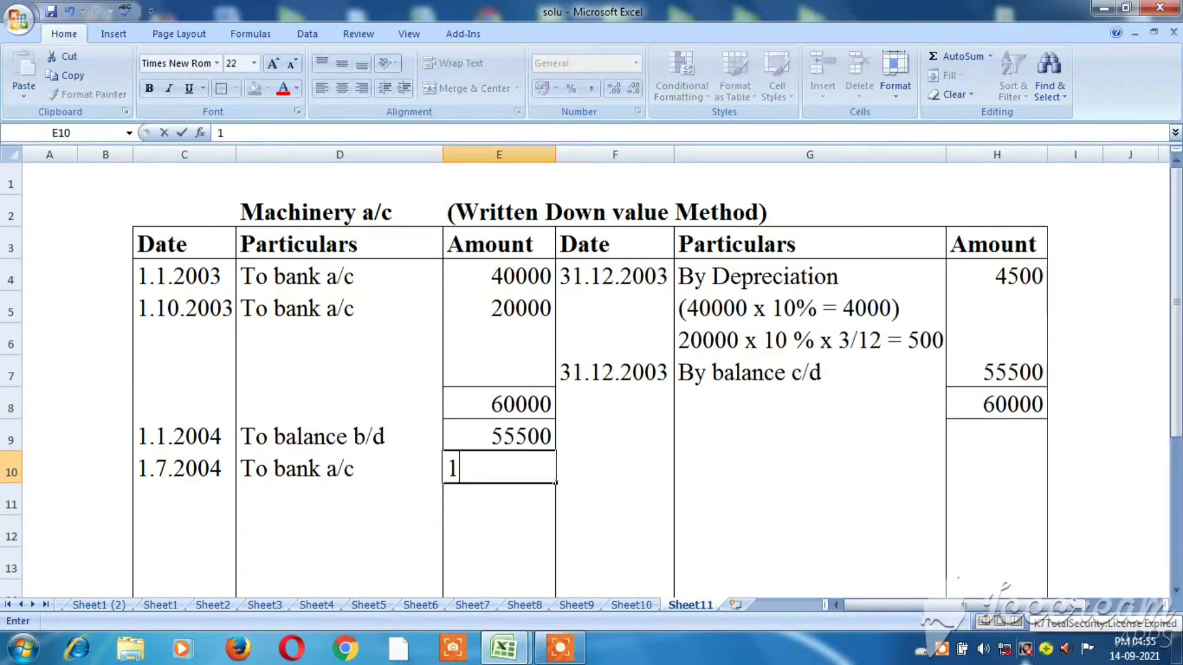
key(Return)
- Enter the year-end date 31.12.2004 in F9 for the depreciation row
key(Up)
key(Up)
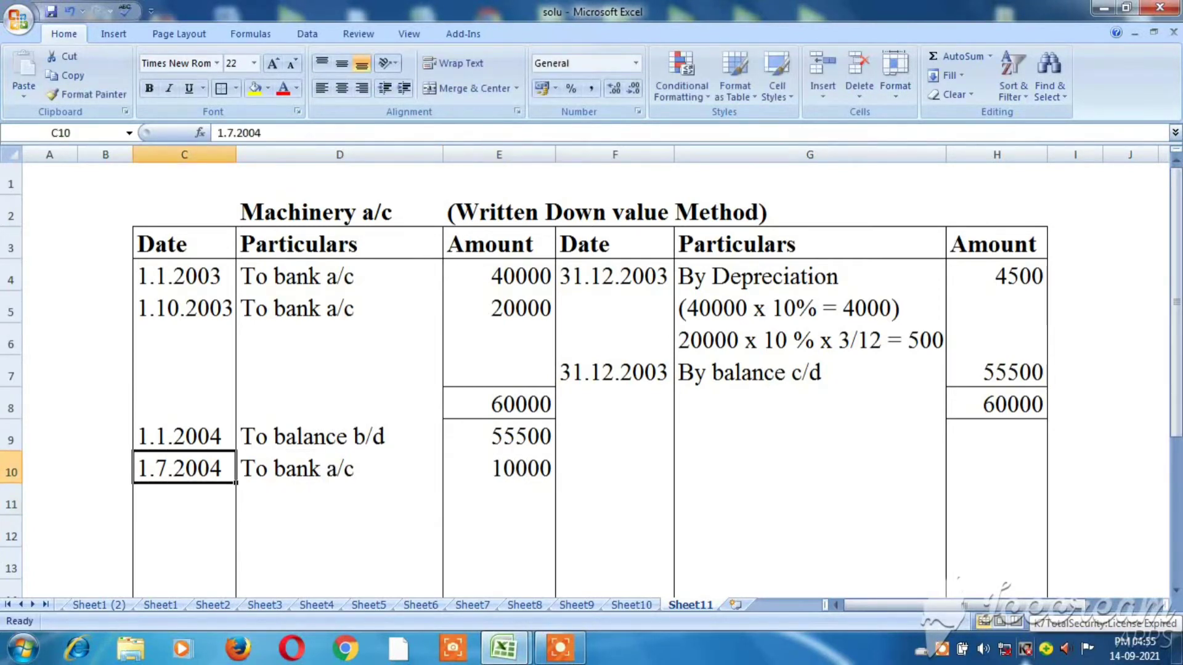
key(Right)
key(Right)
key(Right)
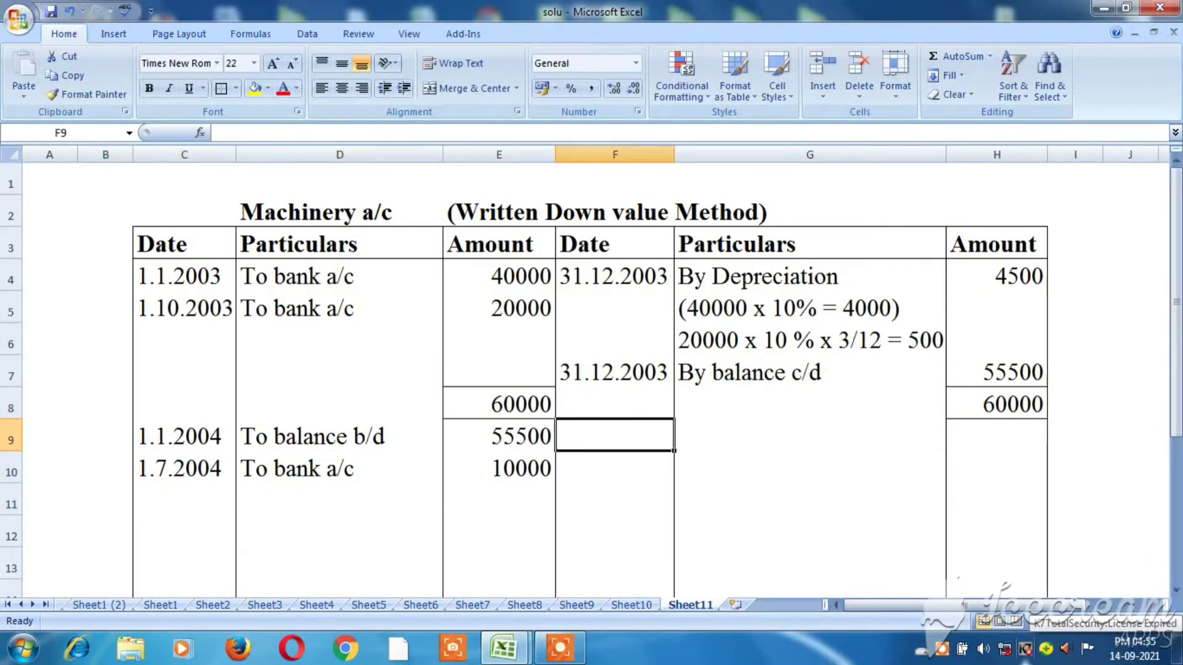
text(31.)
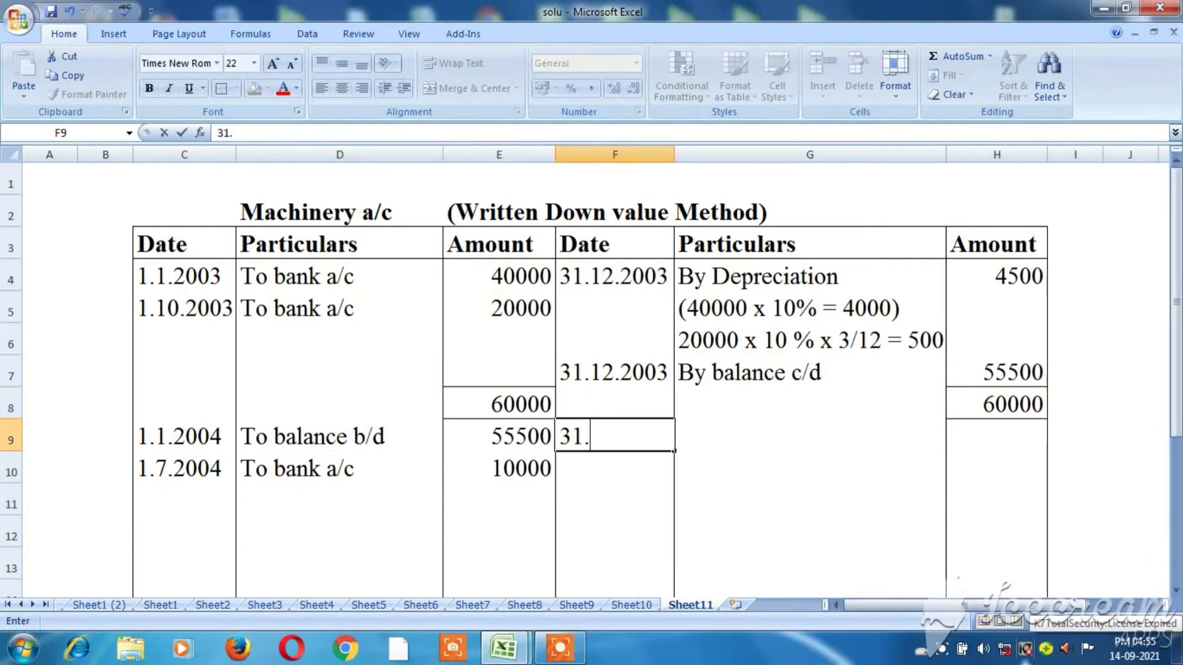
text(12.)
text(20)
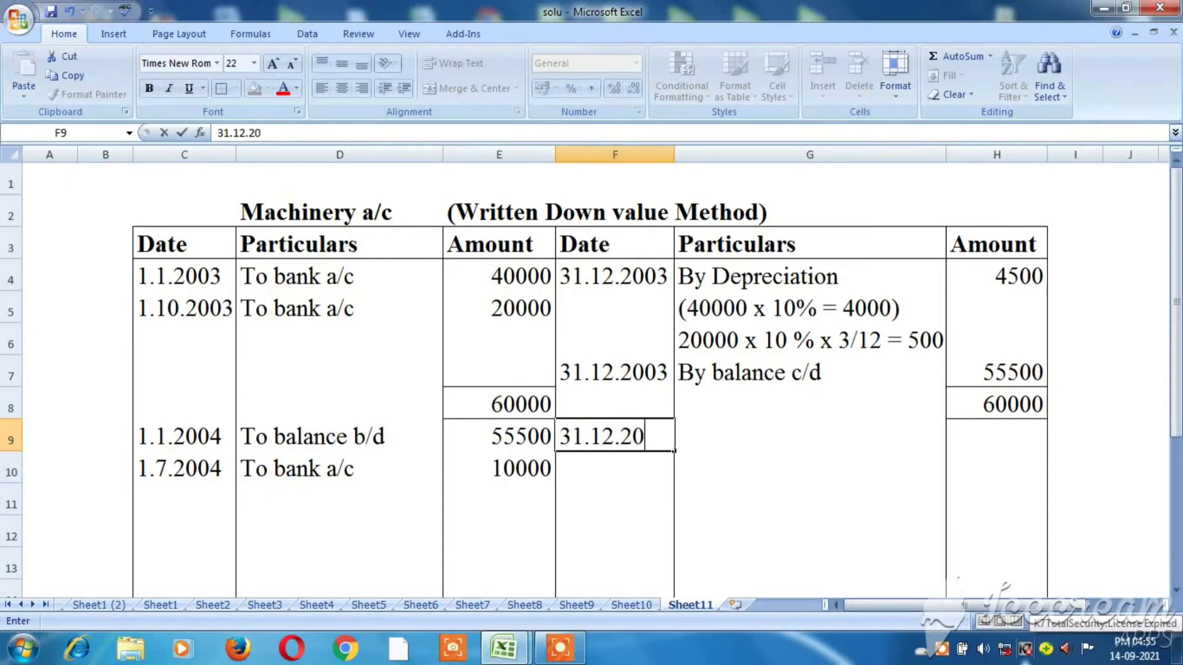
text(04)
key(Tab)
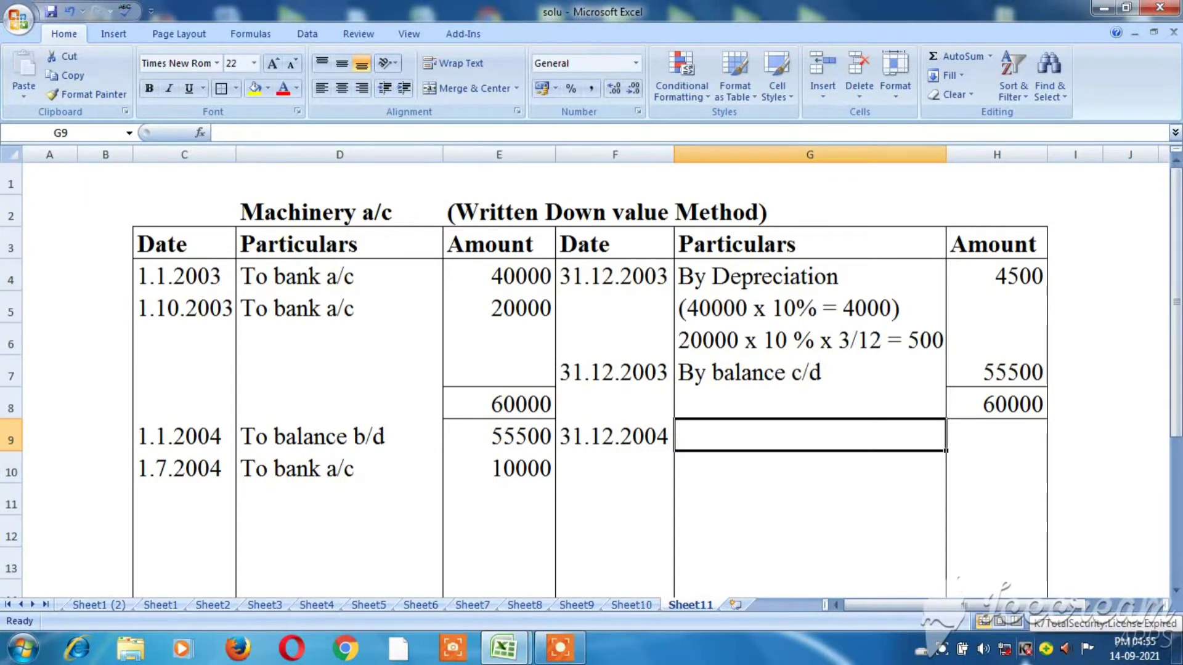
- Enter "By Depreciation" in G9 and the opening balance working "55500 x 10% = 5550" in G10
text(By d)
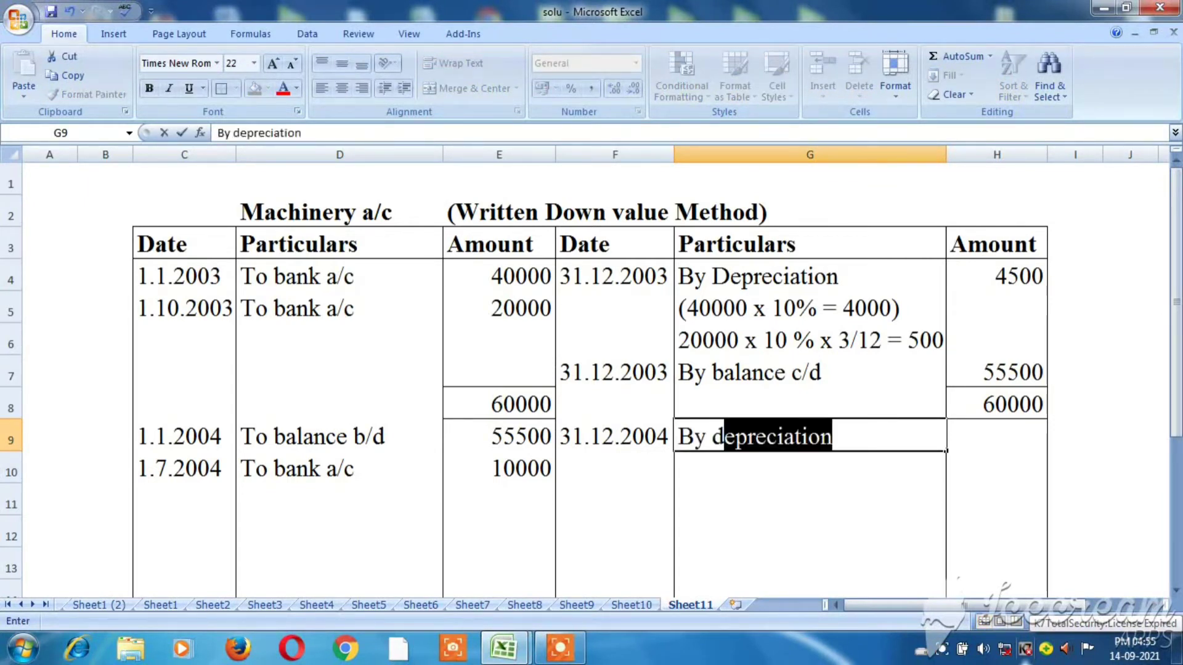
key(Return)
text(555000)
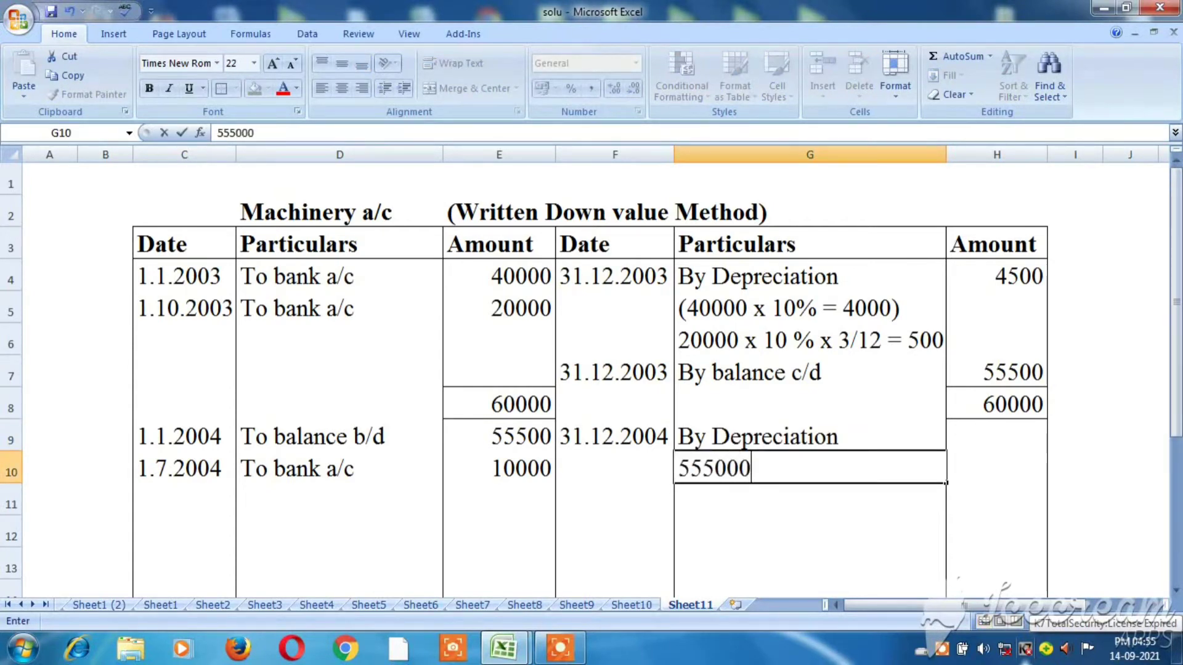
key(BackSpace)
text(x 10%)
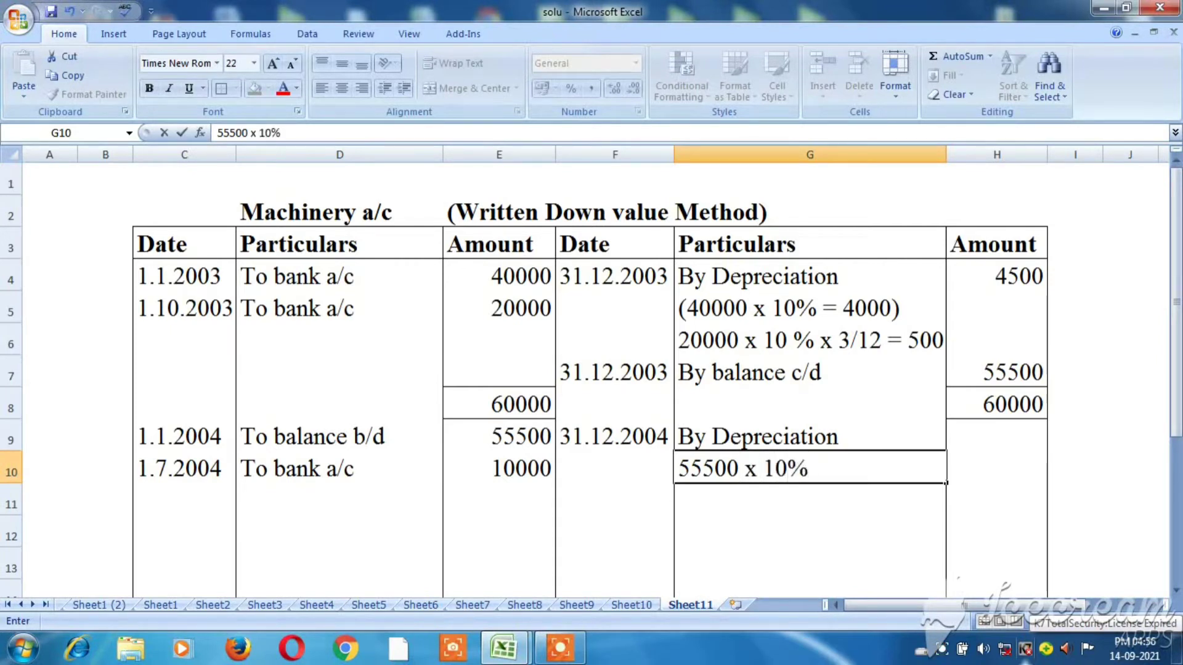
text( = 5550)
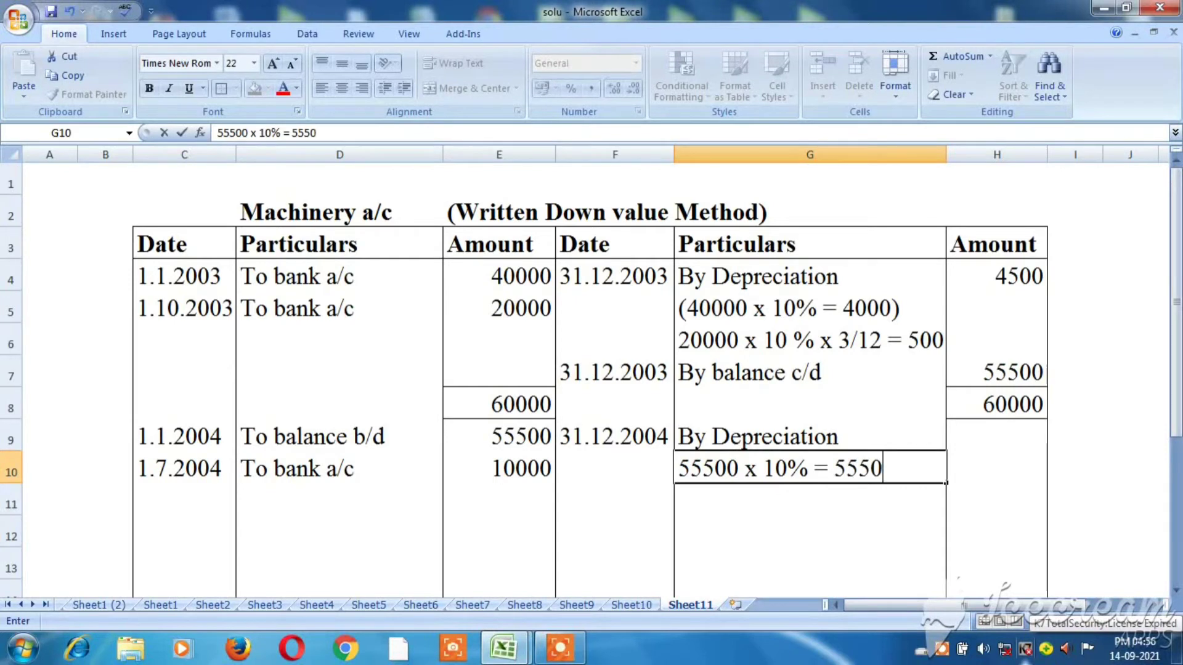
key(Return)
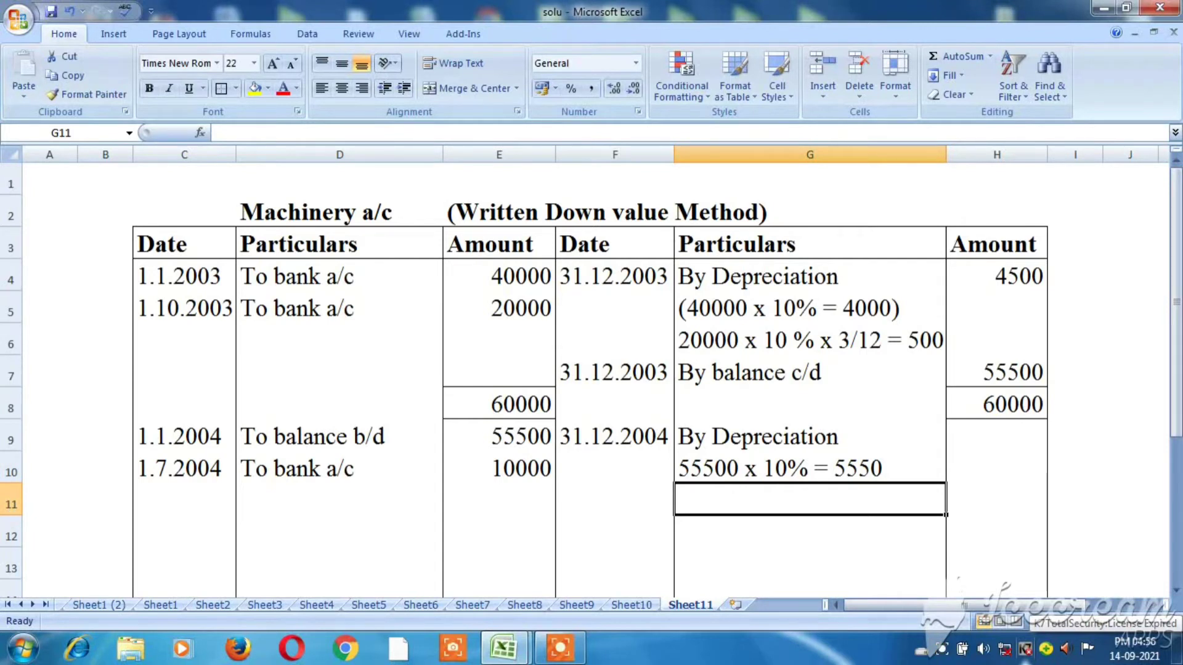
- Enter the half-year depreciation working for the new machine, "10000 x 10% x 6 /12 = 500", in G11
text(100000)
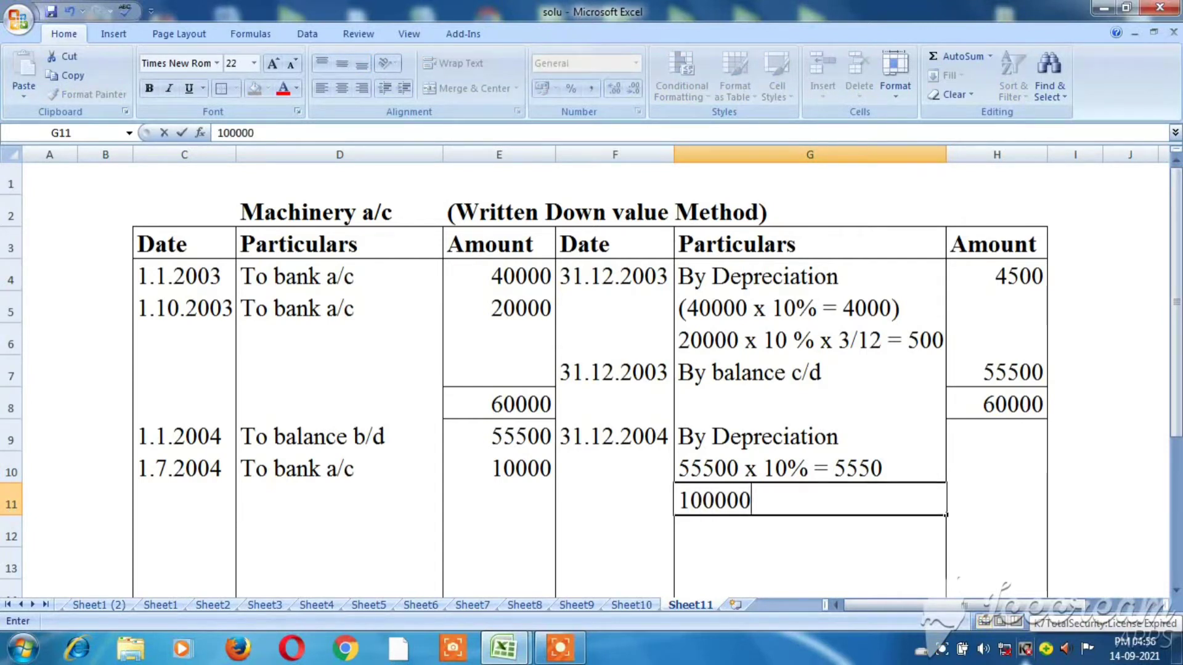
key(BackSpace)
text(x 1)
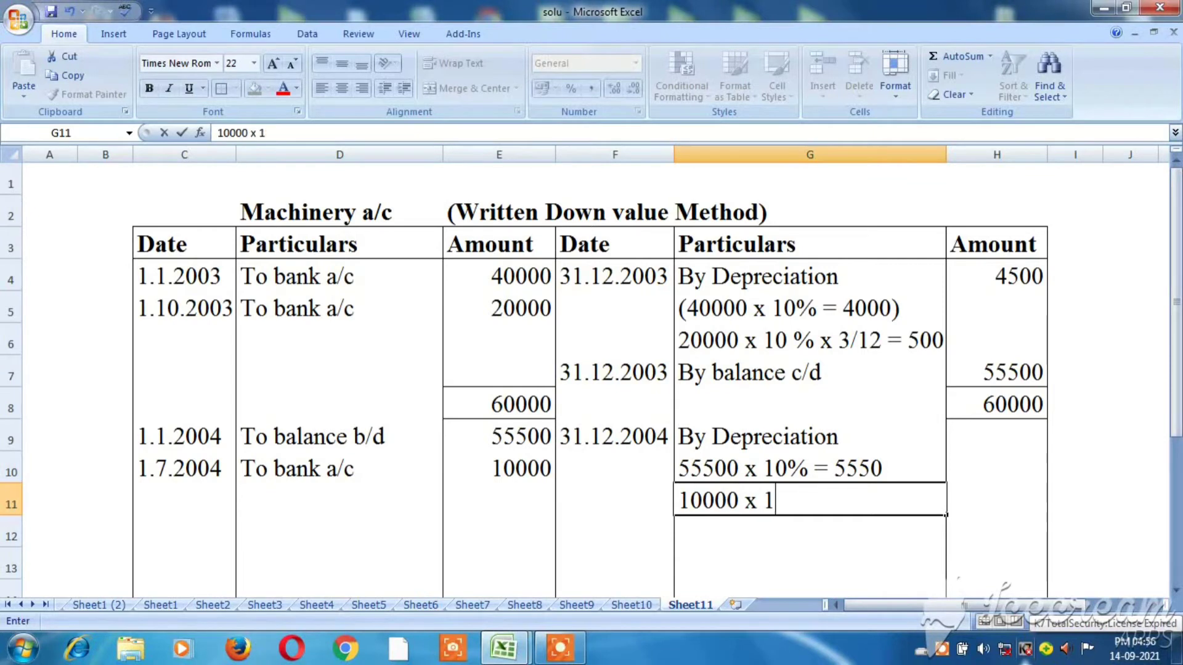
text(0% x 6 /)
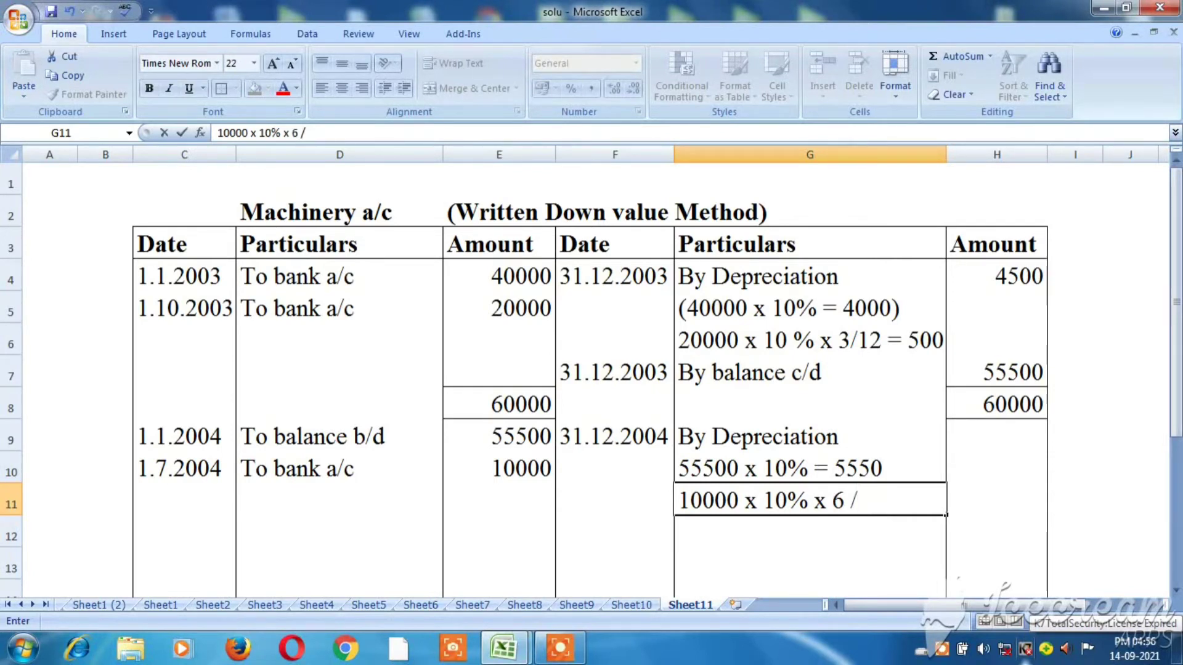
text(12 =)
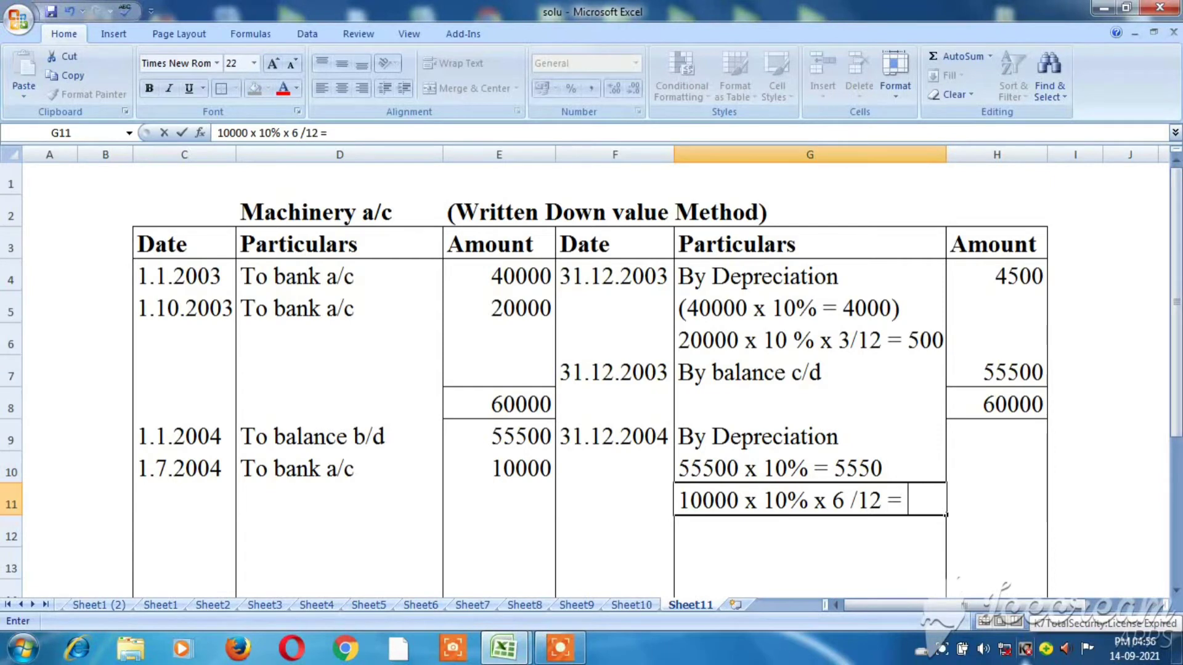
text( 500)
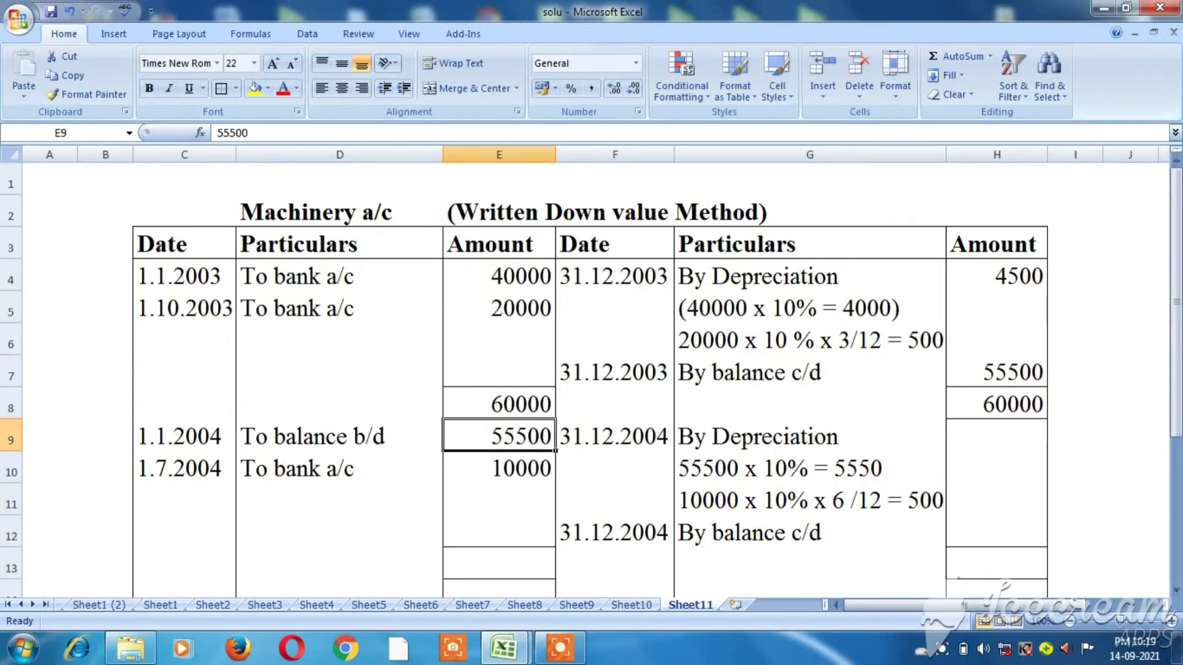
- Review the two 2004 depreciation workings and enter the combined amount 6050 in H9
key(Down)
key(Down)
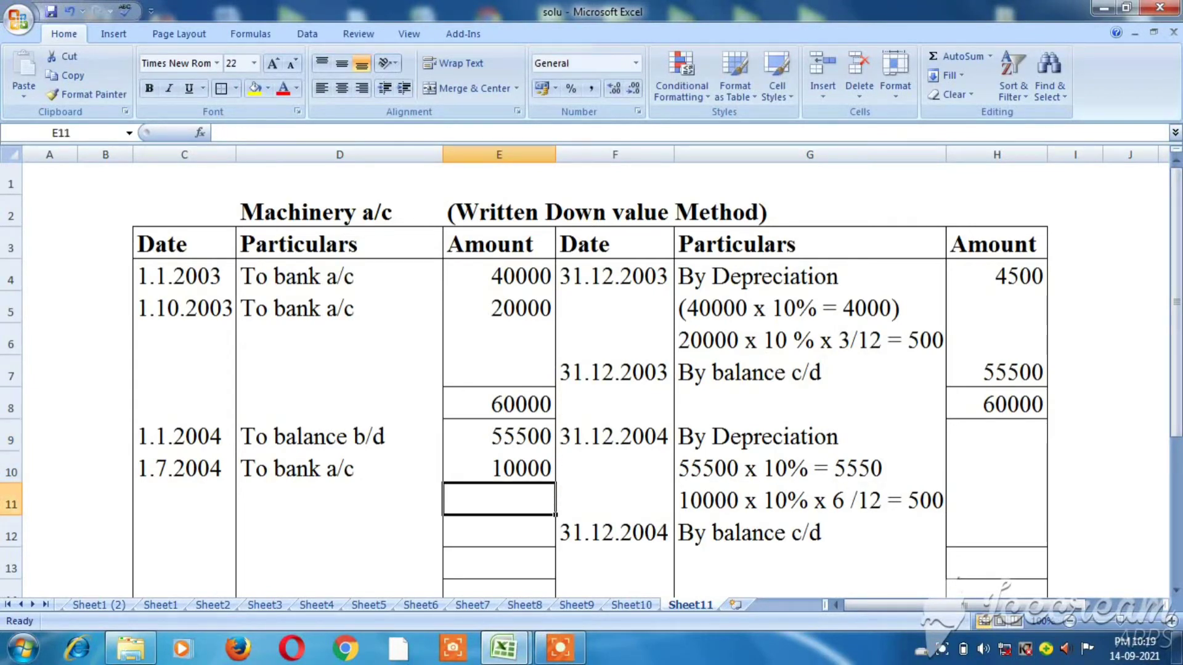
key(Right)
key(Right)
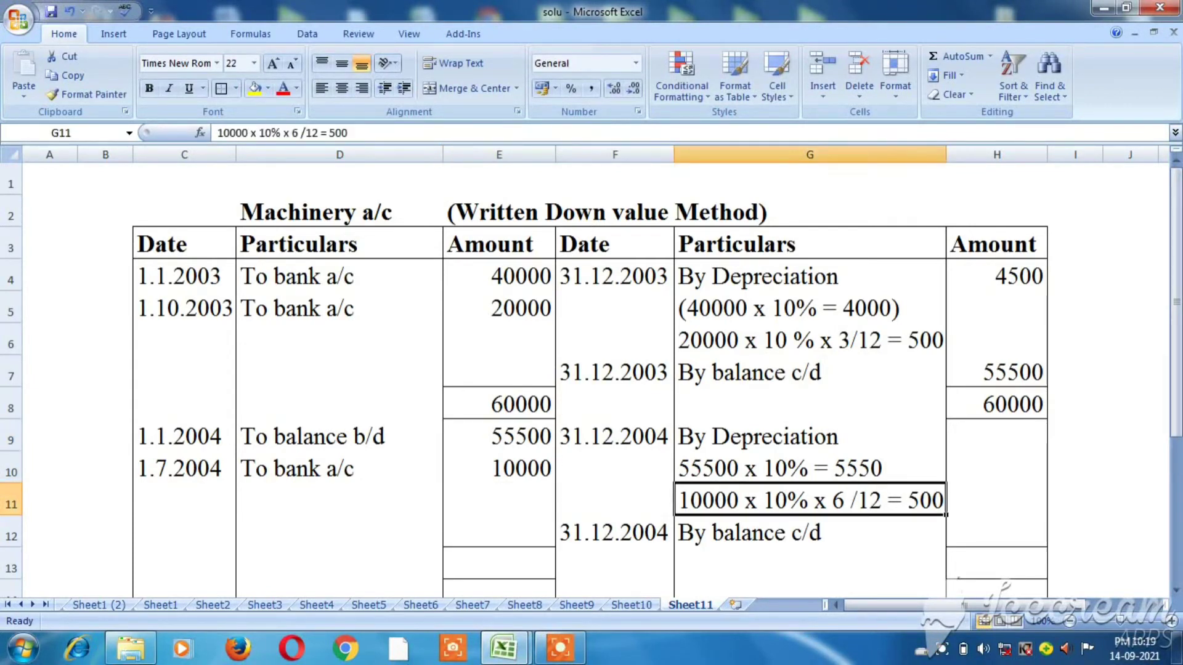
click(810, 468)
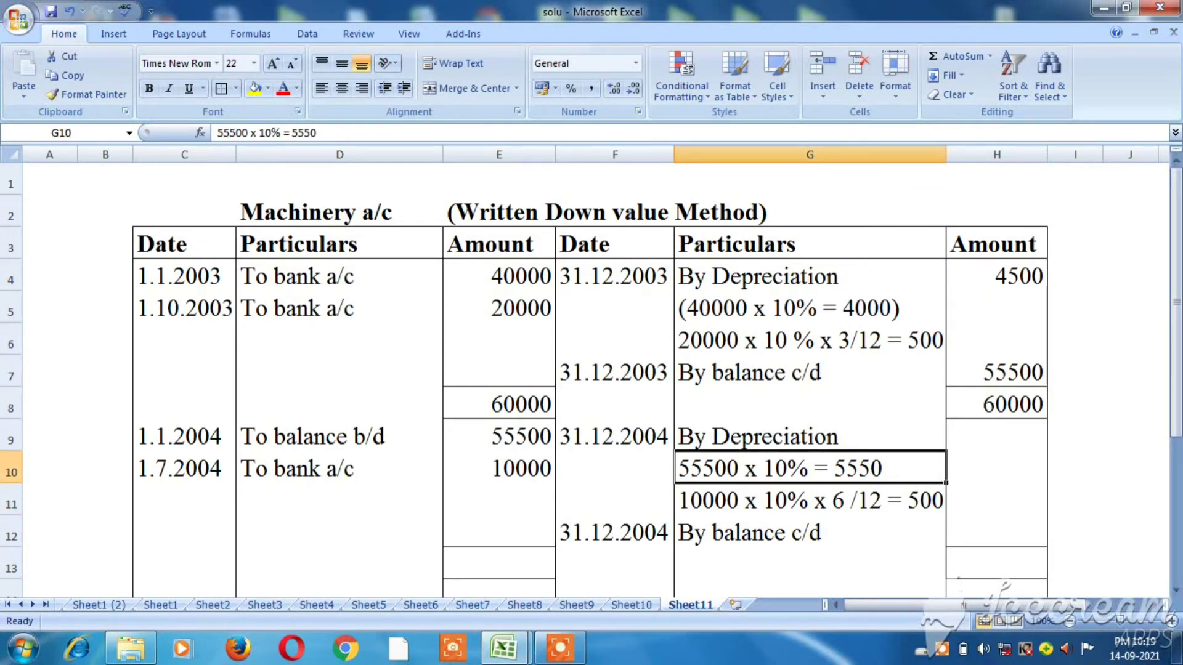
click(996, 468)
click(996, 436)
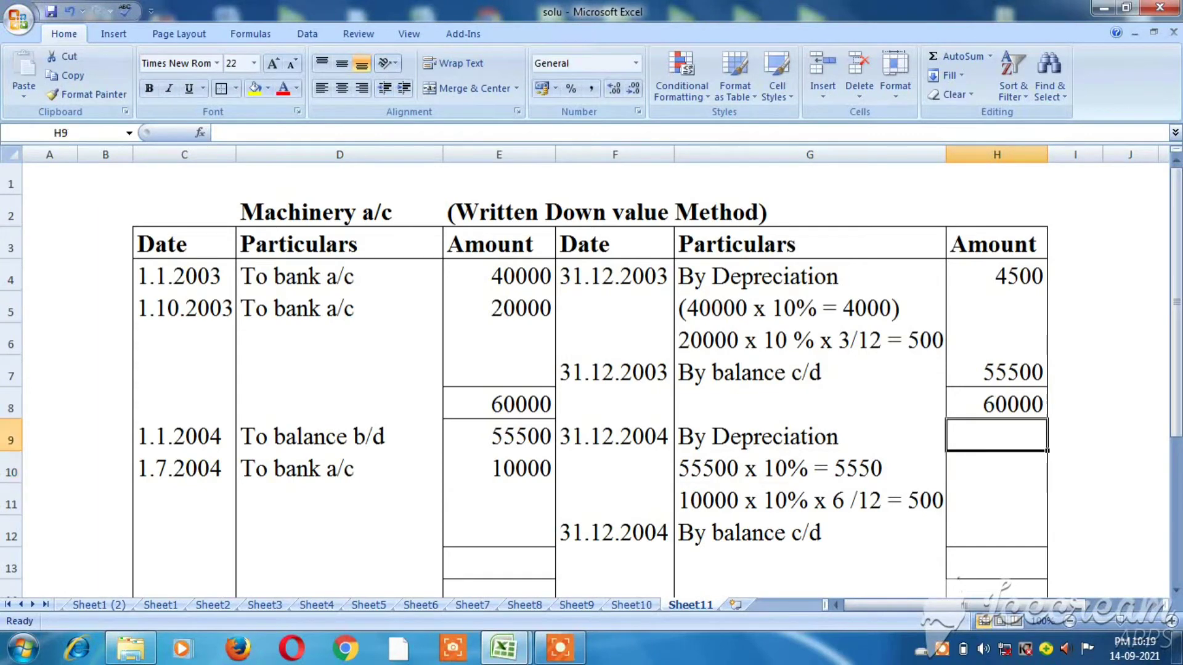
text(6050)
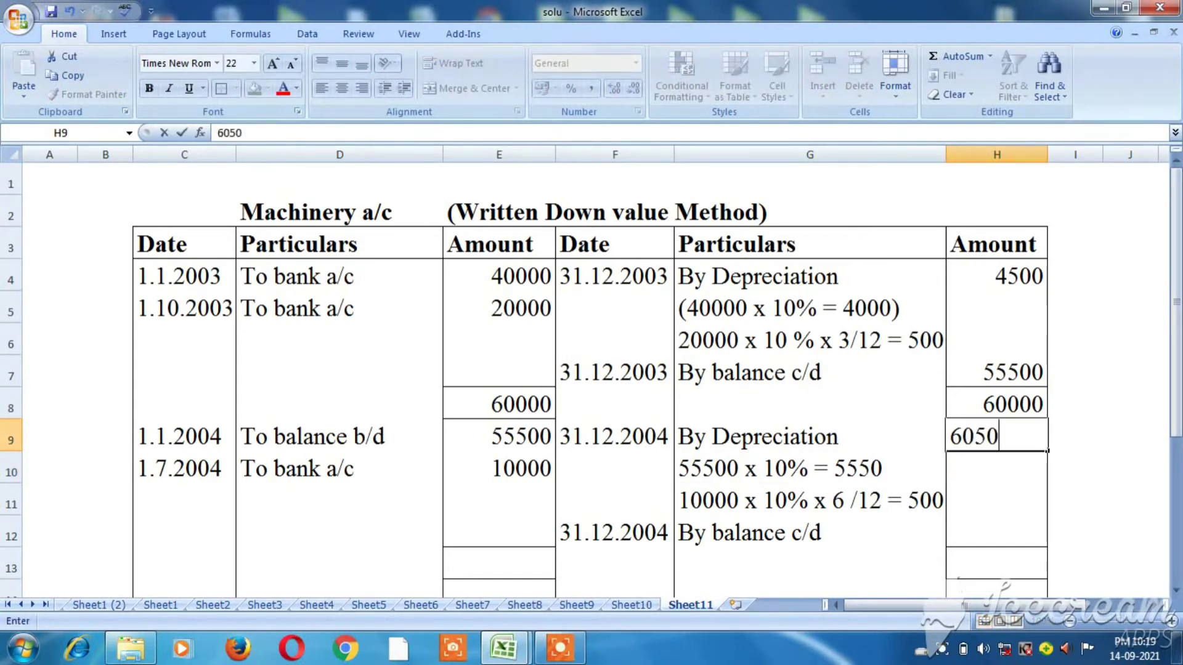
key(Return)
key(Return)
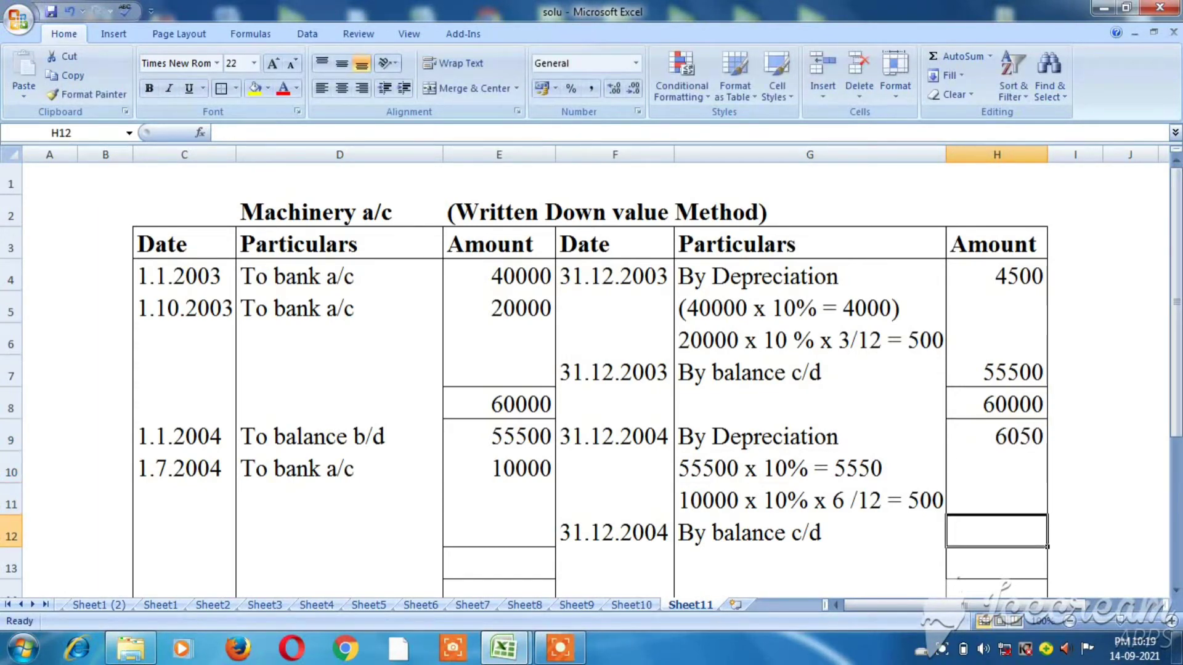
- Enter the 2004 debit total 65500 in E13 and select the closing balance amount cell H12
click(810, 533)
click(809, 564)
key(Left)
key(Left)
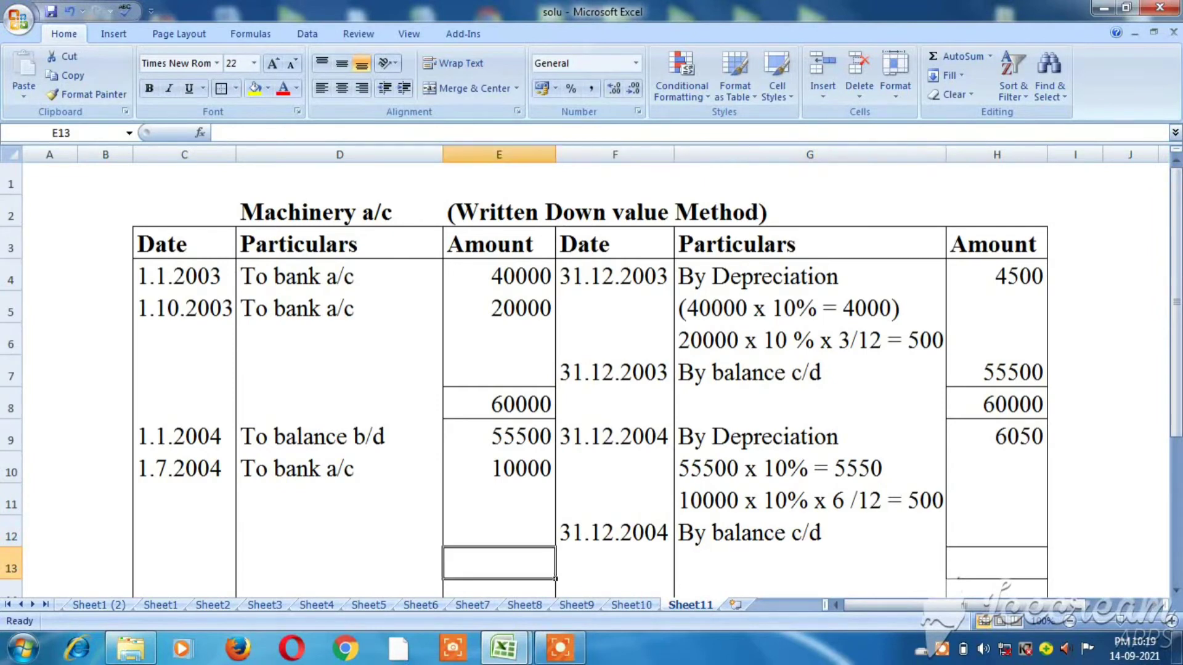
text(65)
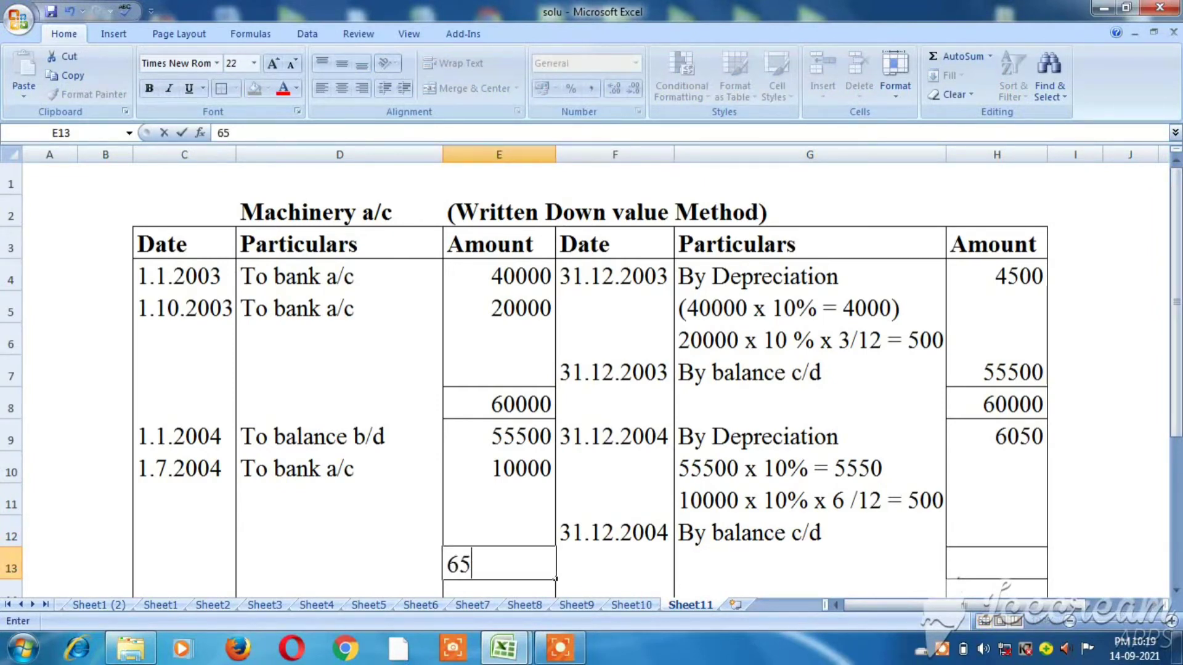
text(500)
key(Right)
key(Right)
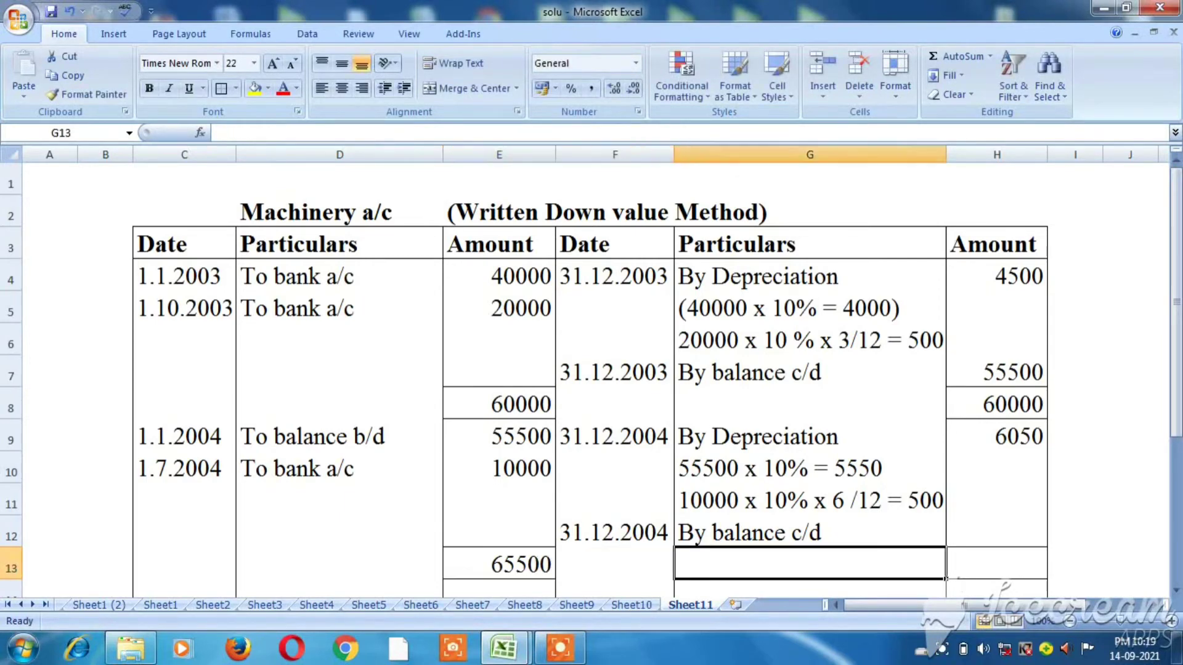
key(Right)
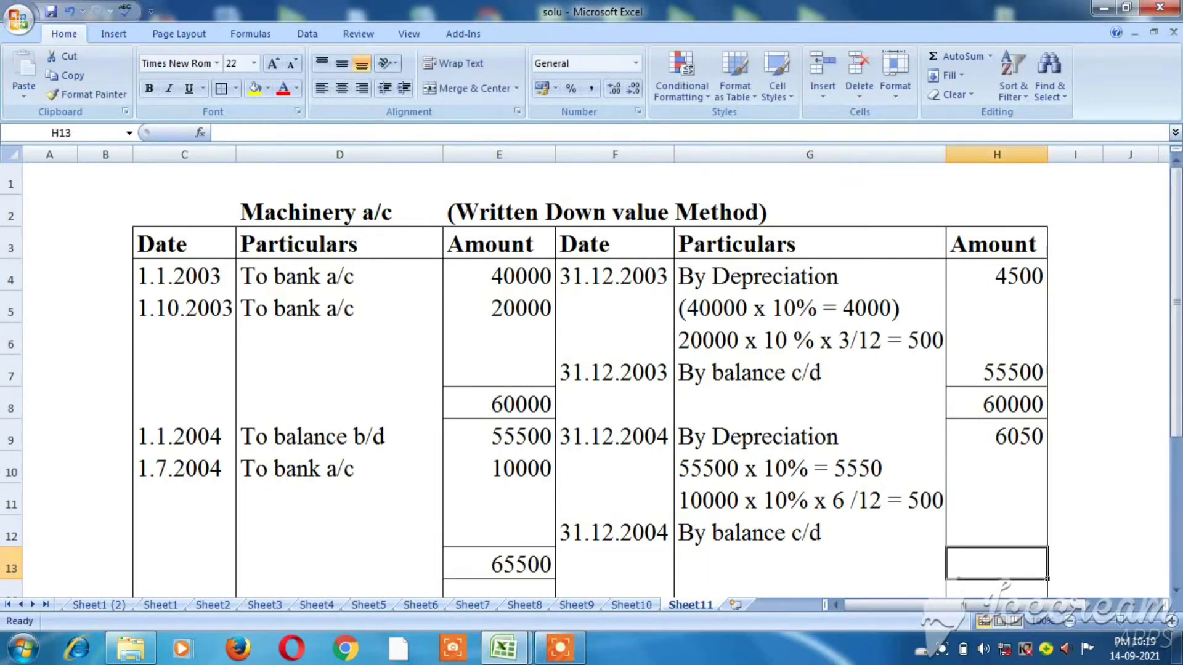
click(997, 530)
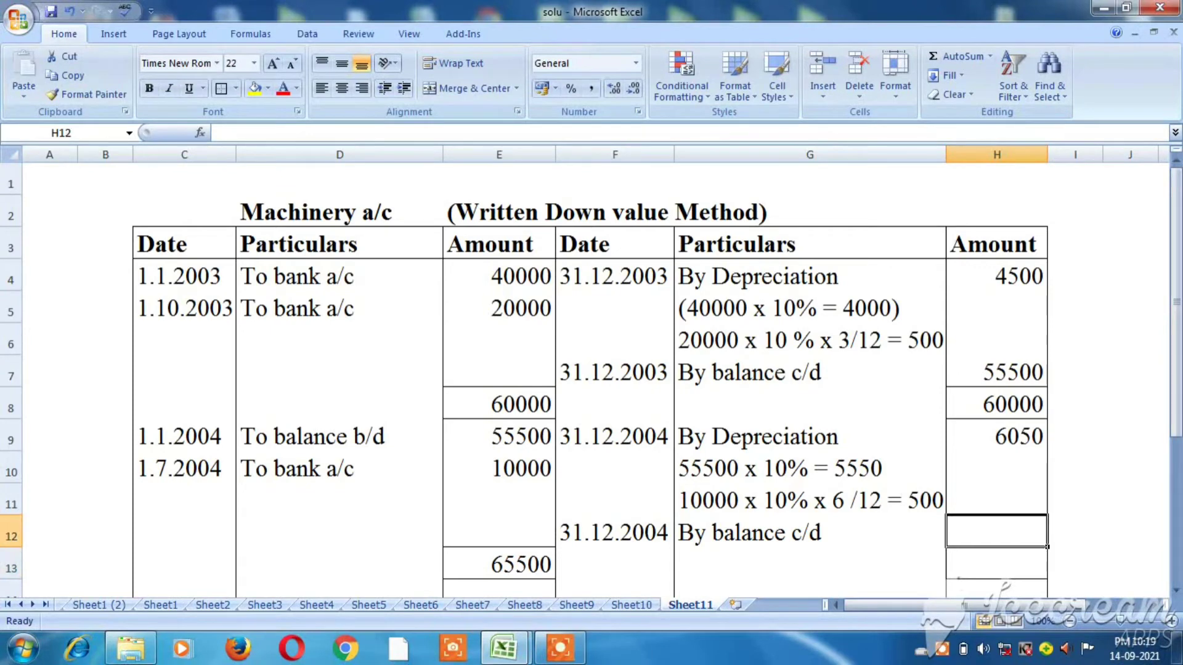
- Enter the 2004 closing balance 59450 in H12 beside "By balance c/d"
key(Right)
key(Right)
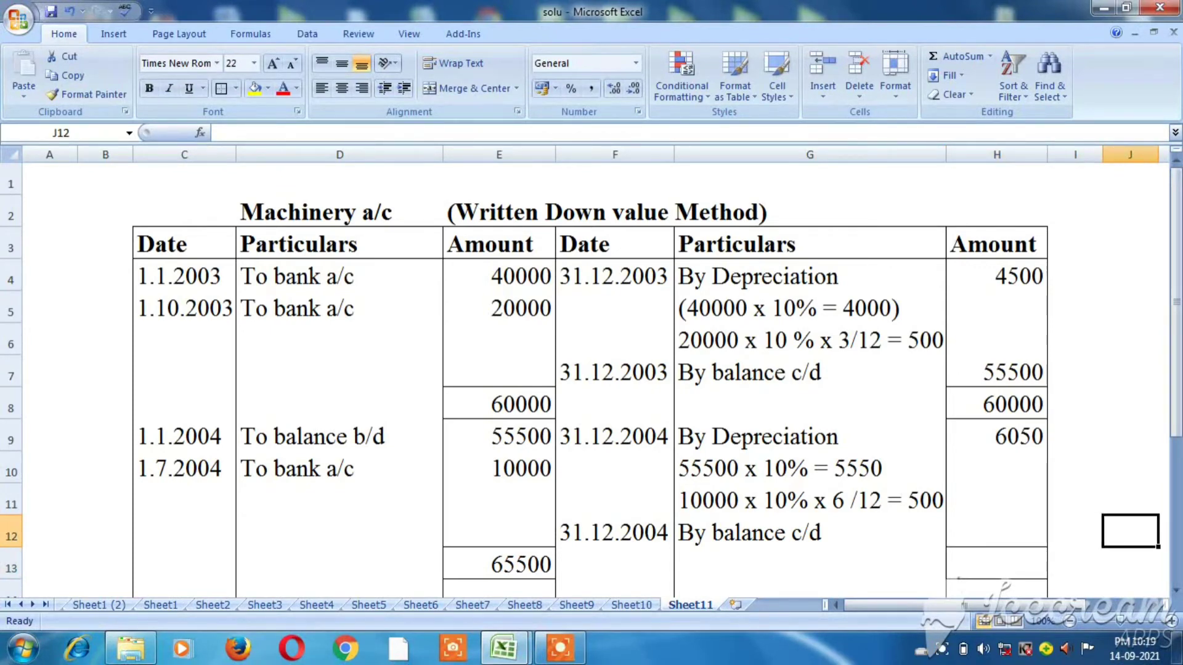
click(996, 501)
click(996, 530)
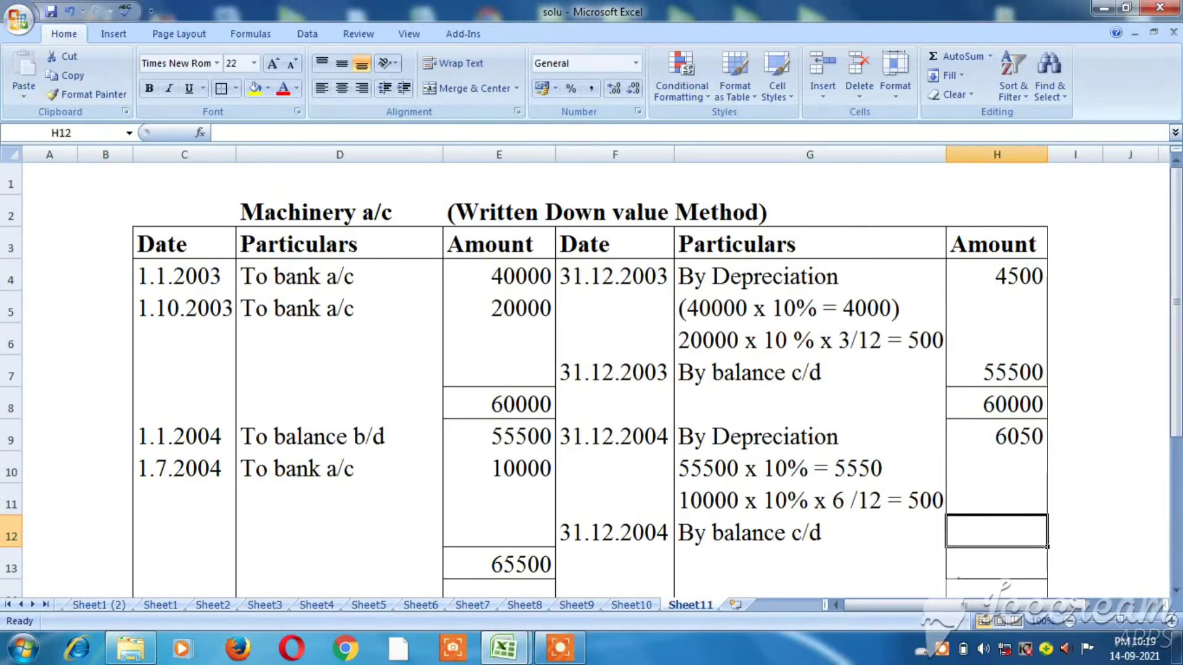
text(5)
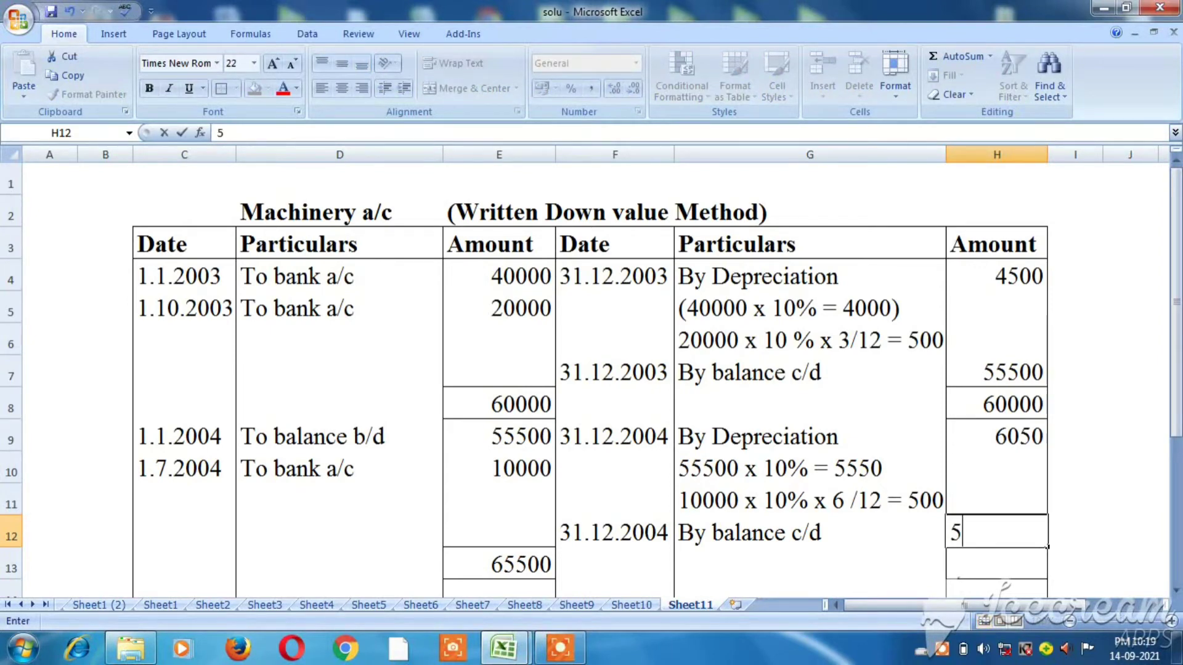
text(945)
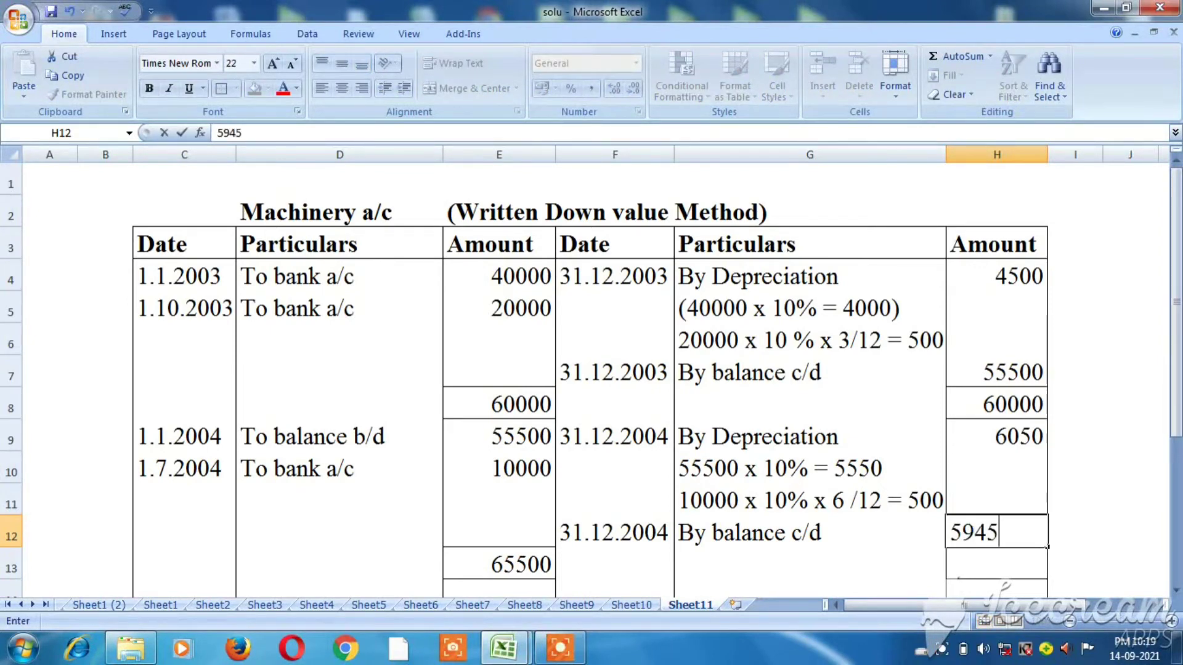
text(0)
key(Return)
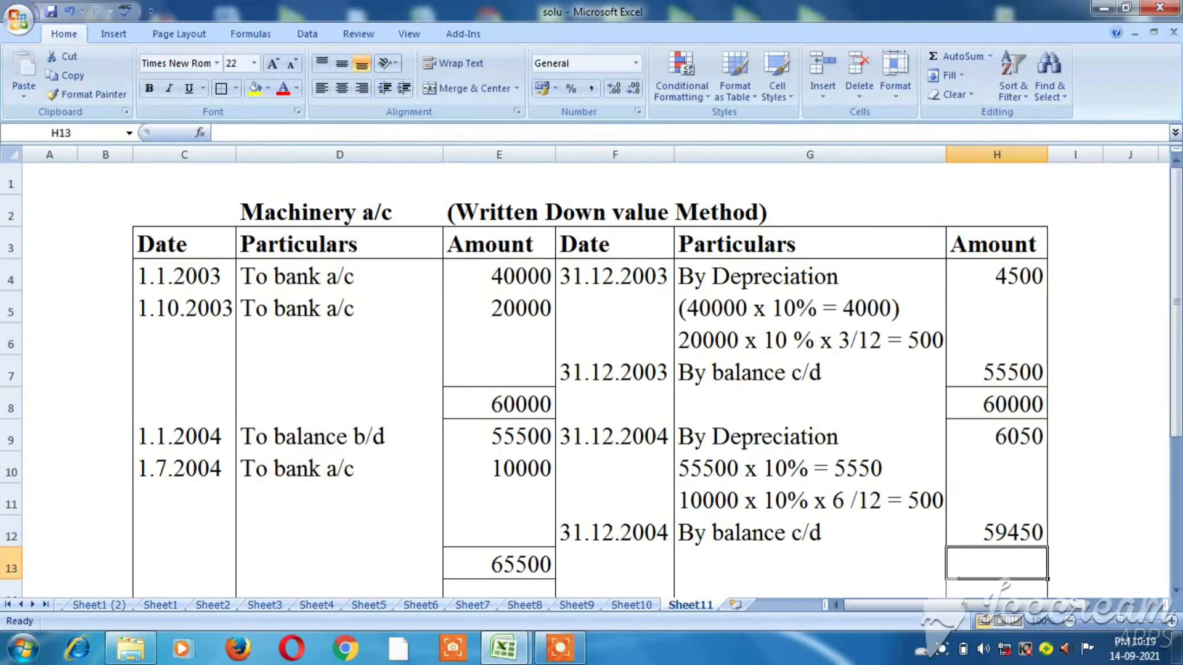
- Total the 2004 credit side in H13 with the formula =SUM(H9:H12)
click(961, 56)
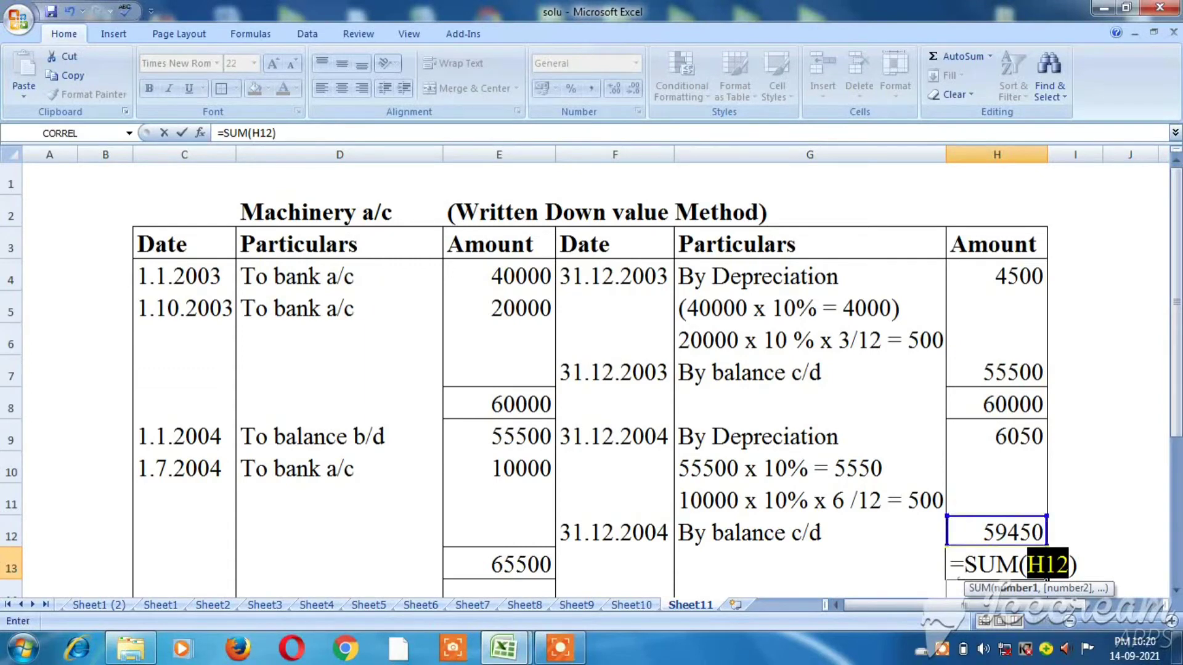
text(H11:H12)
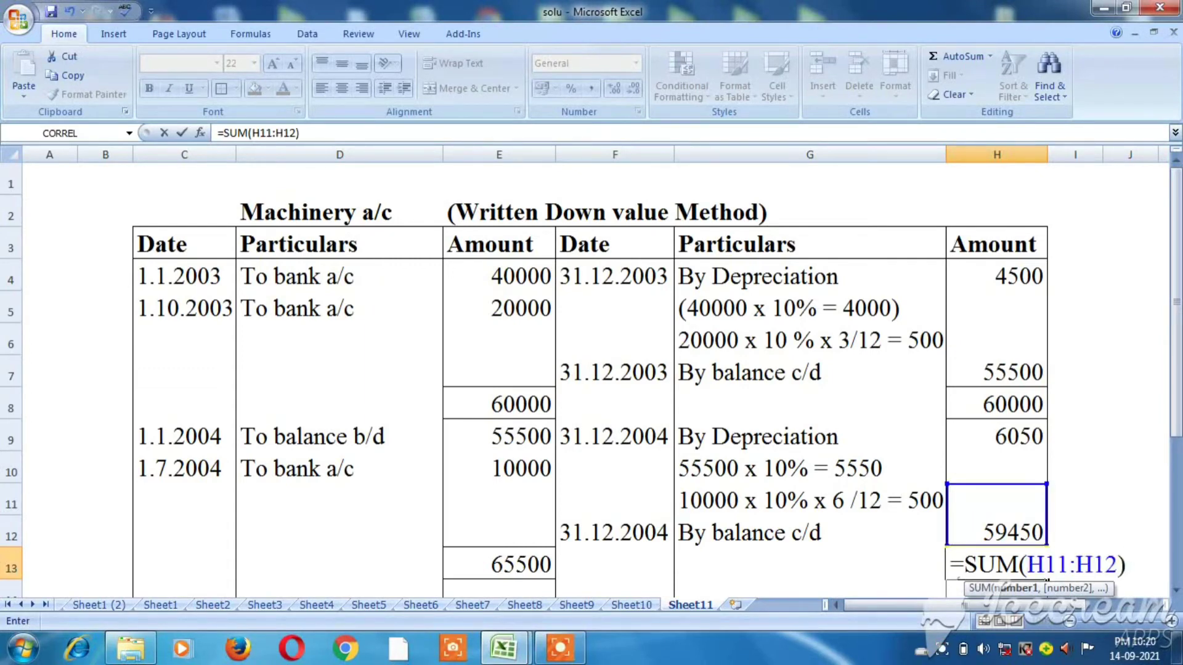
drag(947, 485, 947, 421)
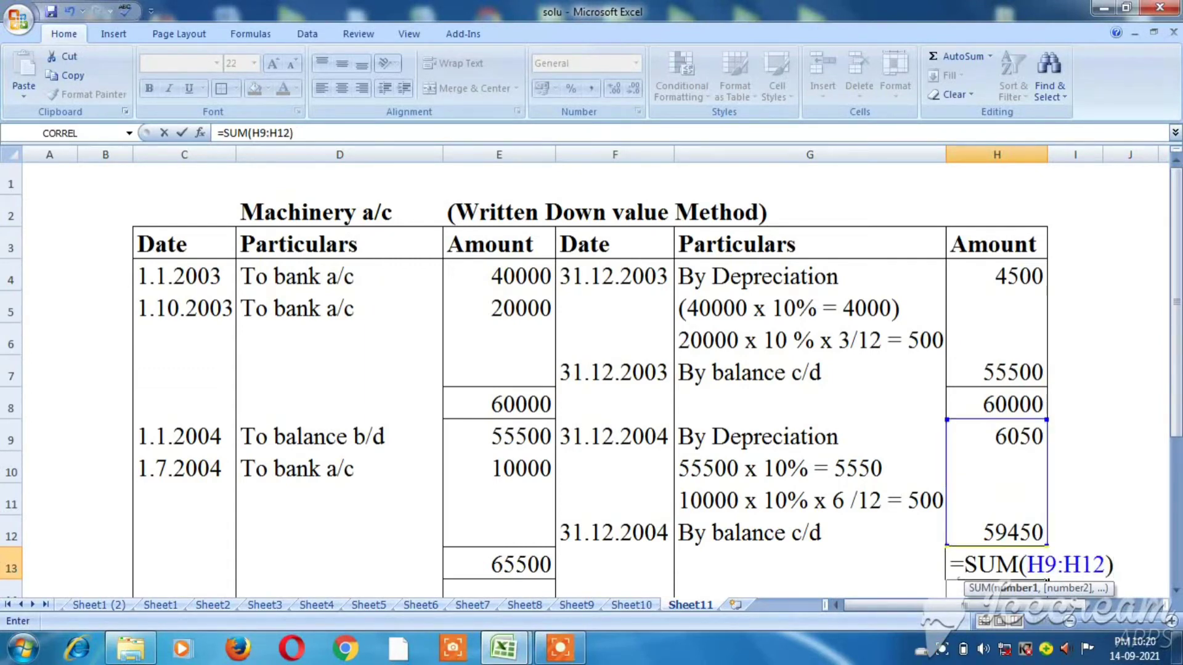
key(Return)
- Start the 2005 section by entering the opening date 1.1.2005 in C14
key(Return)
key(Left)
key(Left)
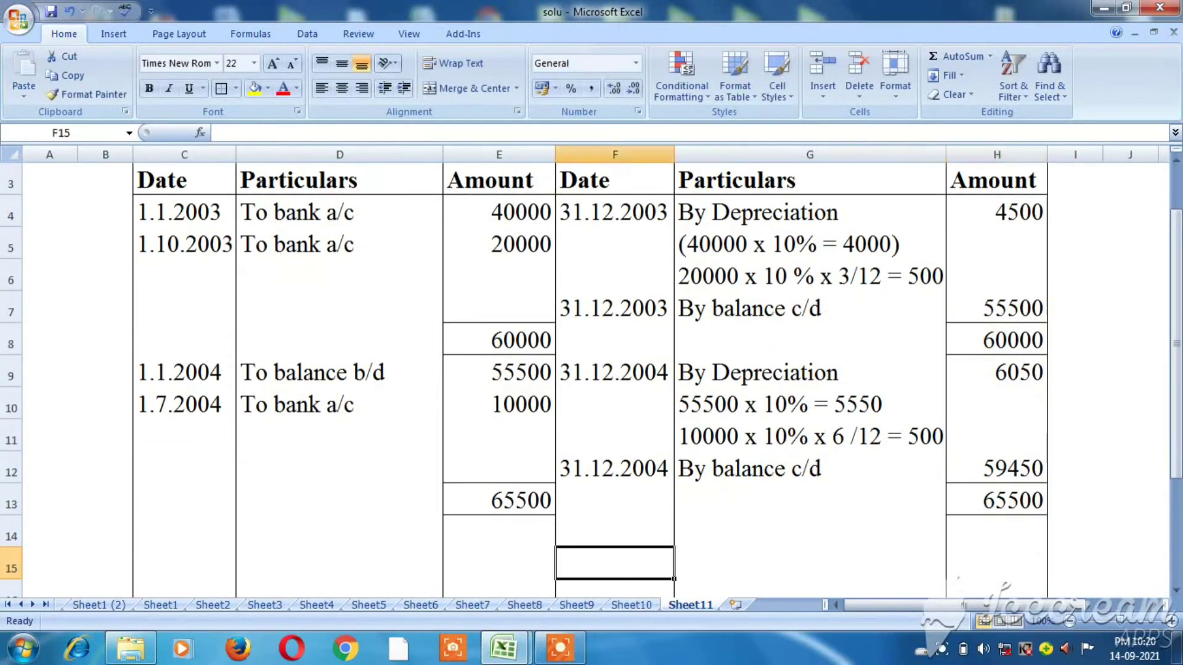
key(Left)
key(Left)
key(Up)
key(Left)
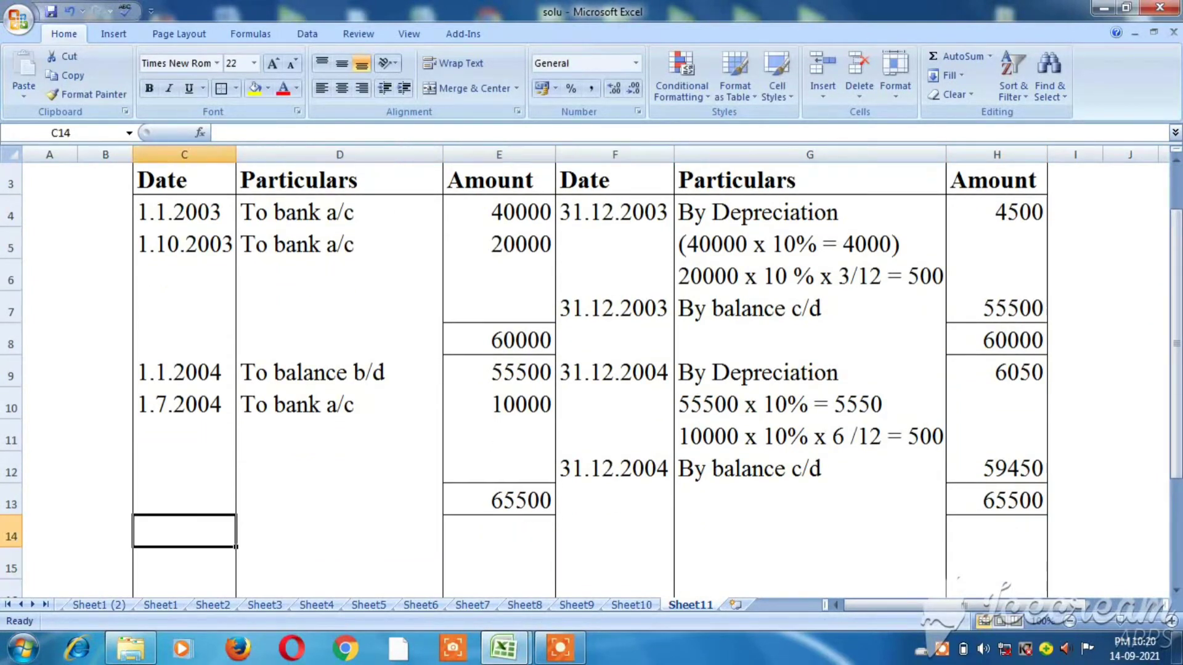
text(1.1.2005)
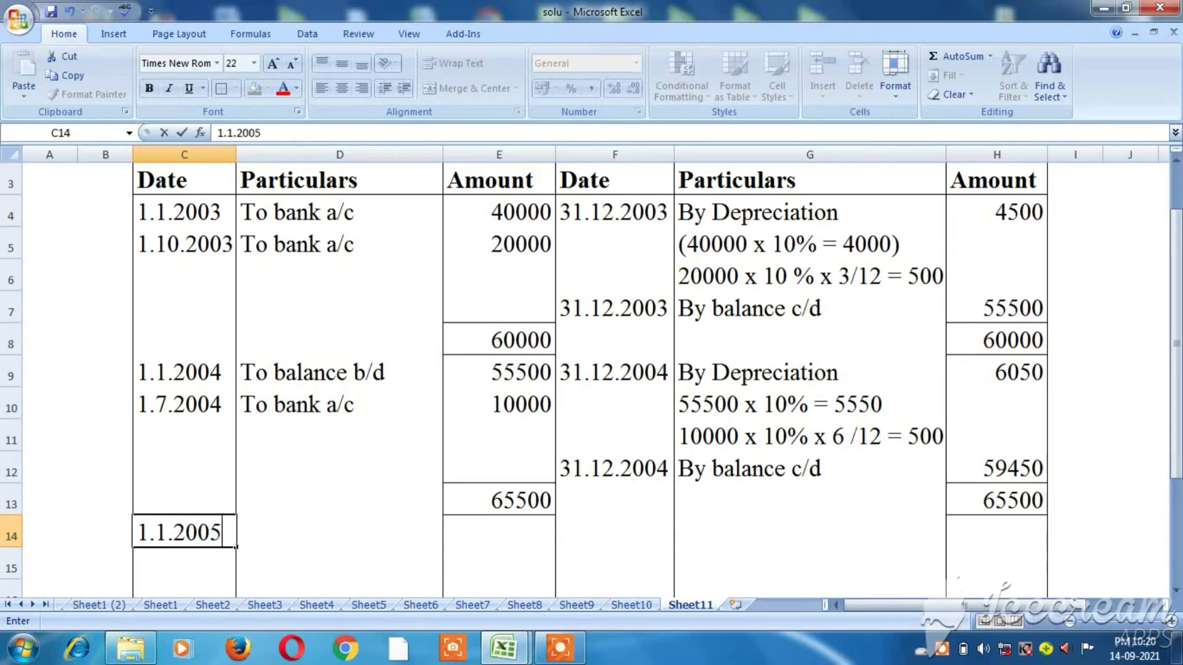
key(Tab)
- Enter "To balance b/d" in D14 and the opening balance 59450 in E14
text(To b)
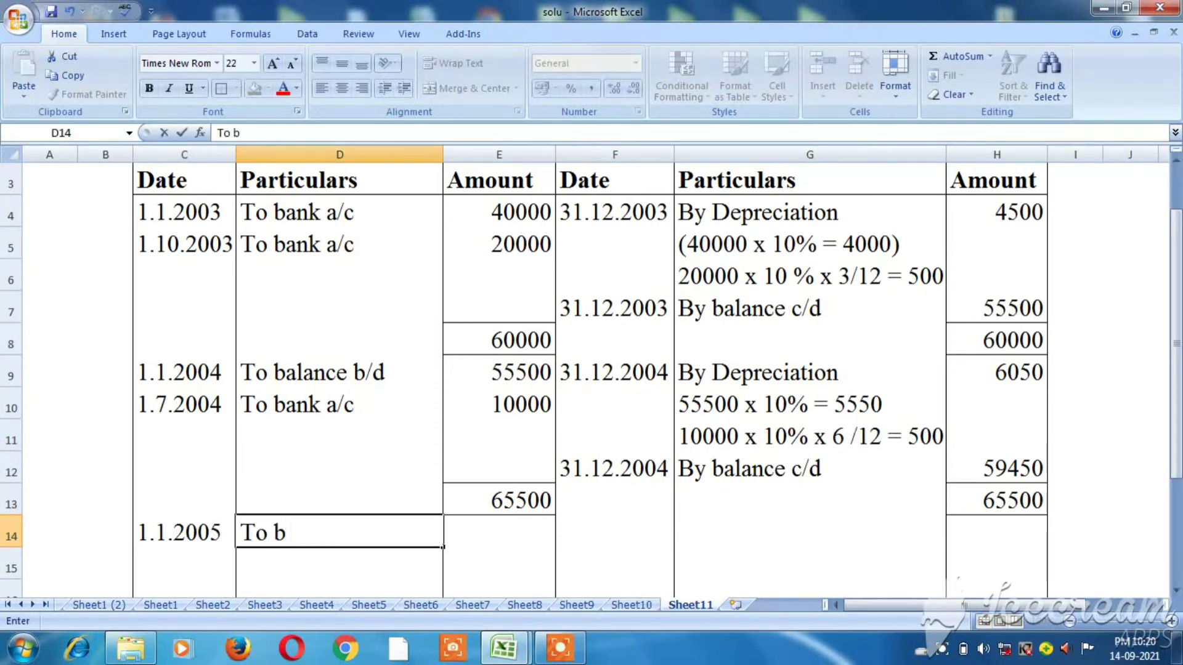
text(alance b/d)
key(Tab)
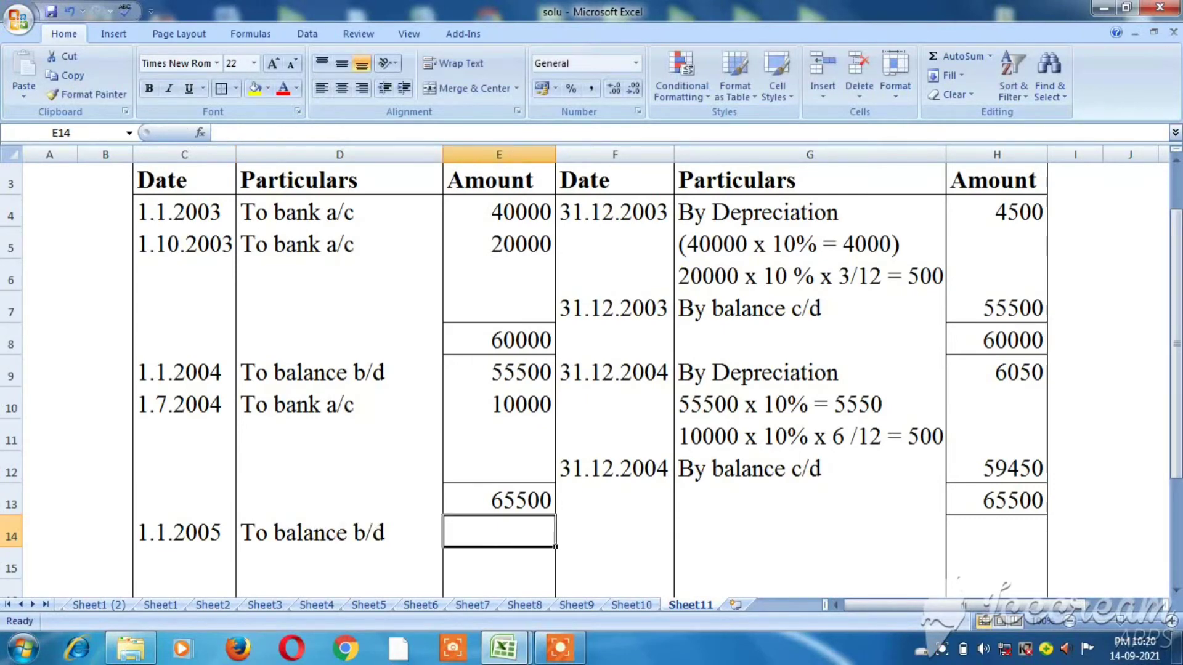
text(5)
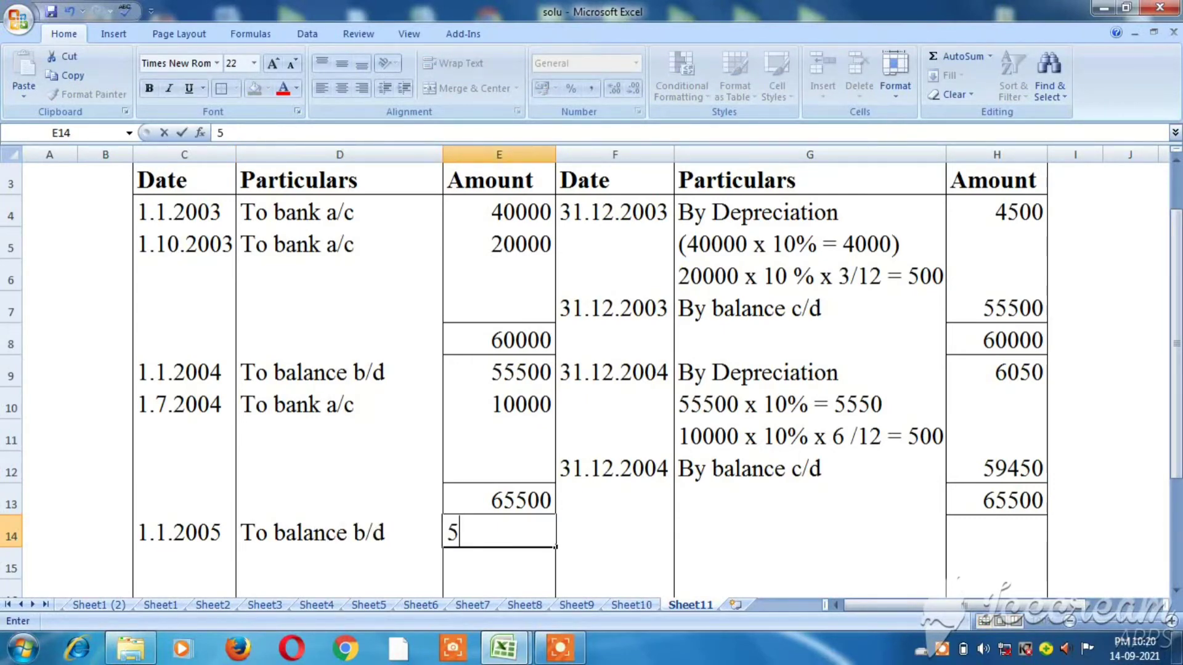
text(9450)
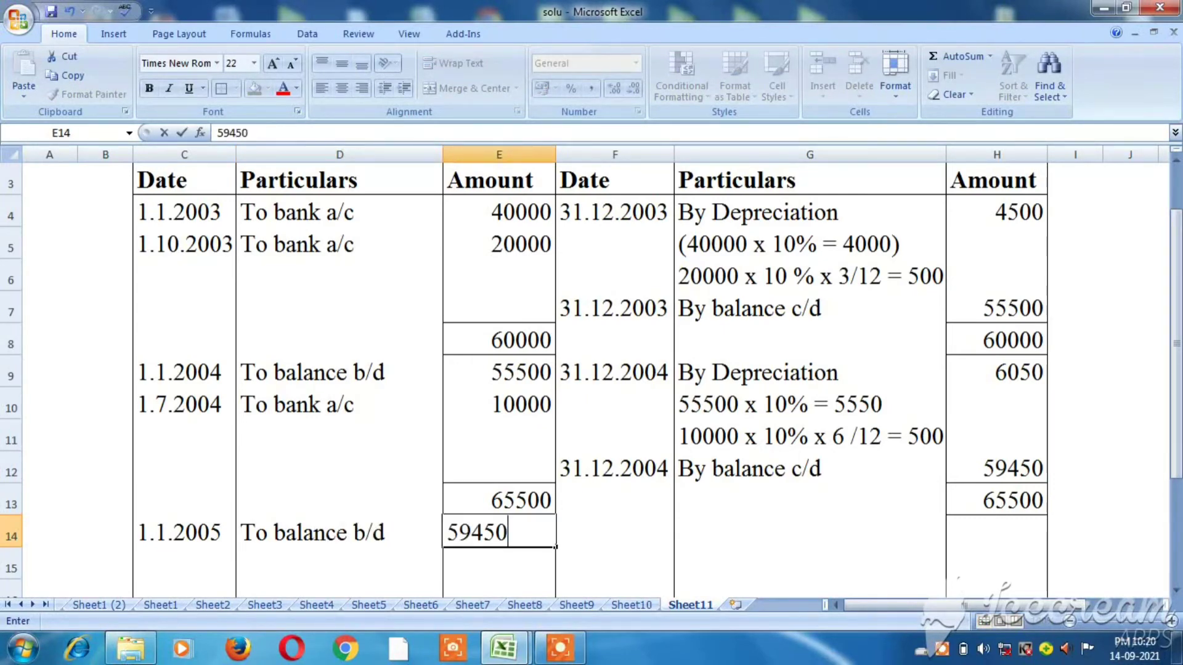
key(Tab)
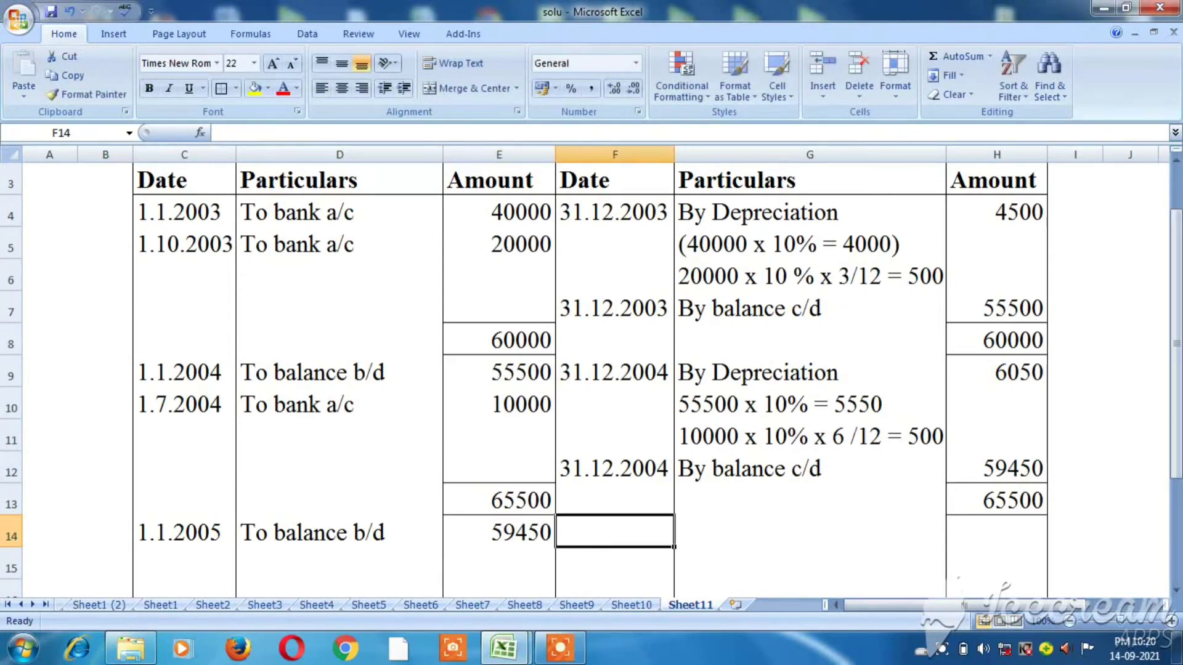
- Check the machinery sale date in the problem workbook and enter 1.7.2005 in F14 of the solution workbook
key(alt+Tab)
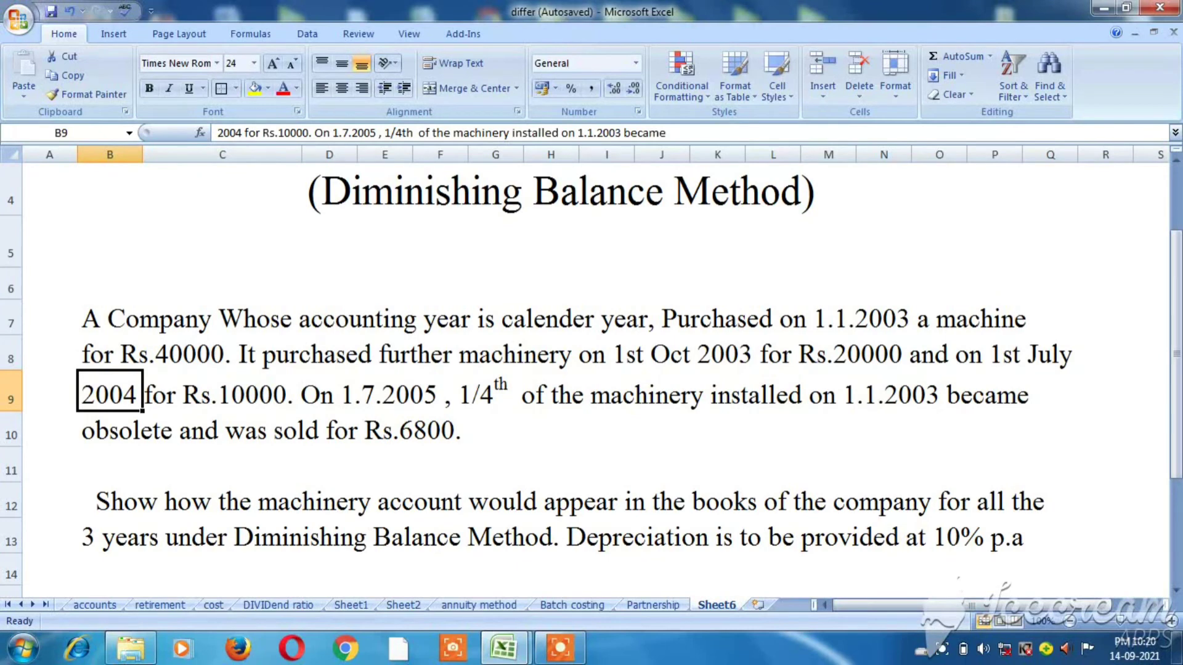
click(330, 394)
key(alt+Tab)
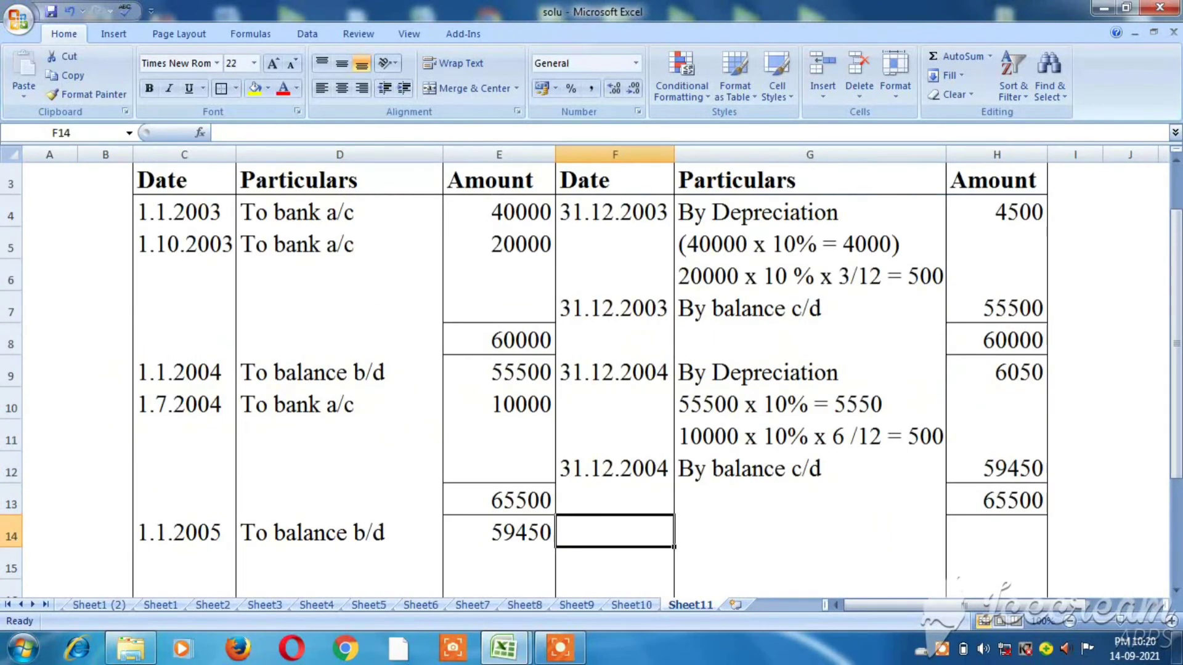
text(1.7)
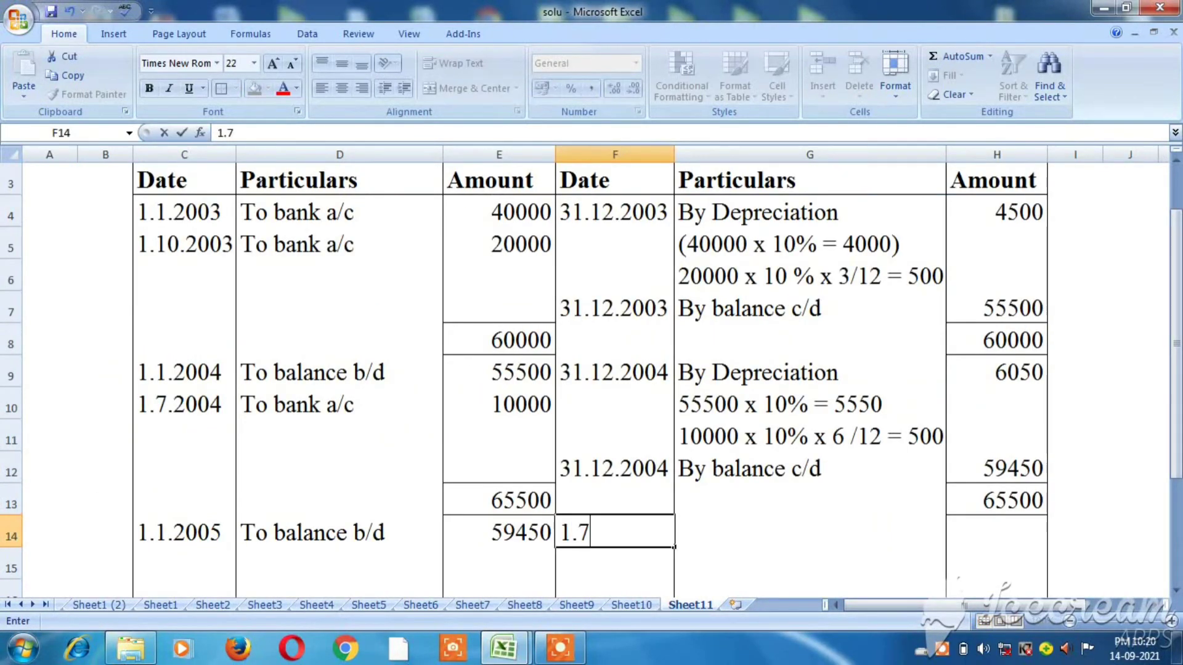
text(.2005)
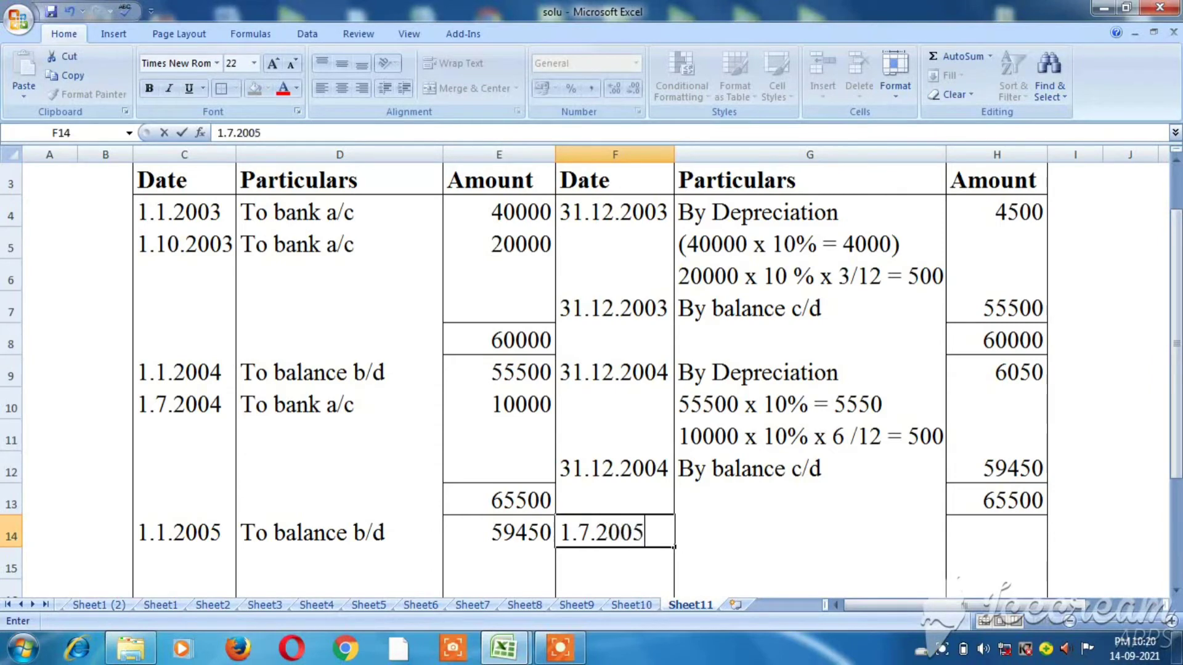
key(Tab)
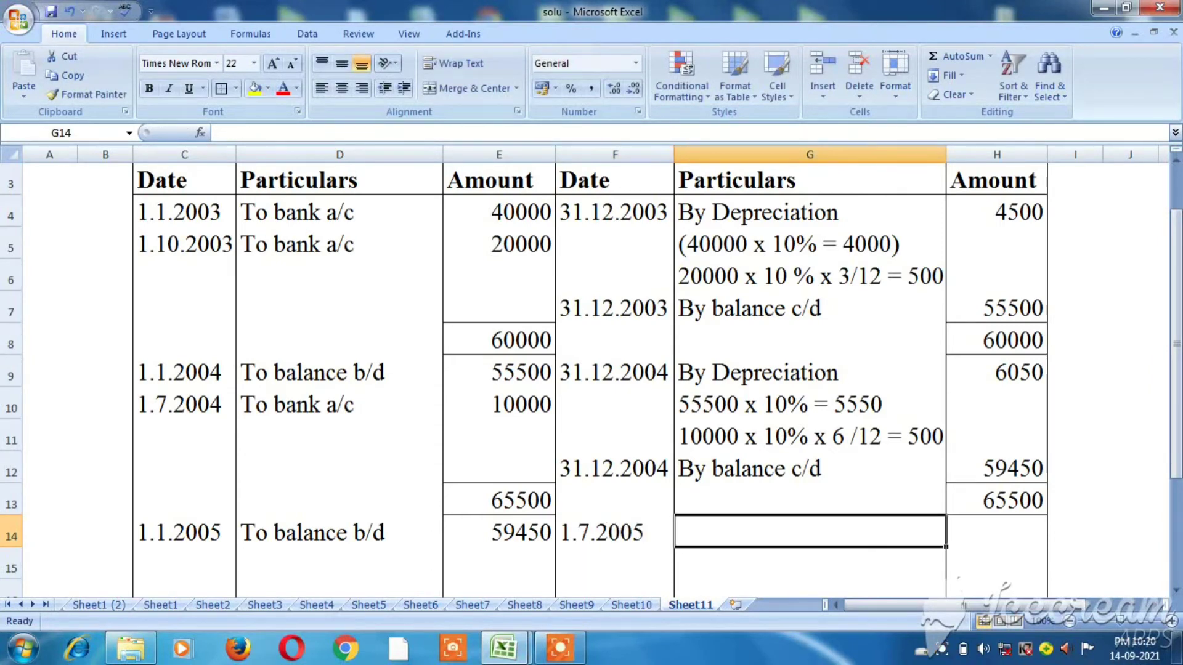
- Record the machinery sale by entering "By bank sale" in G14 and the amount 6800 in H14
text(B)
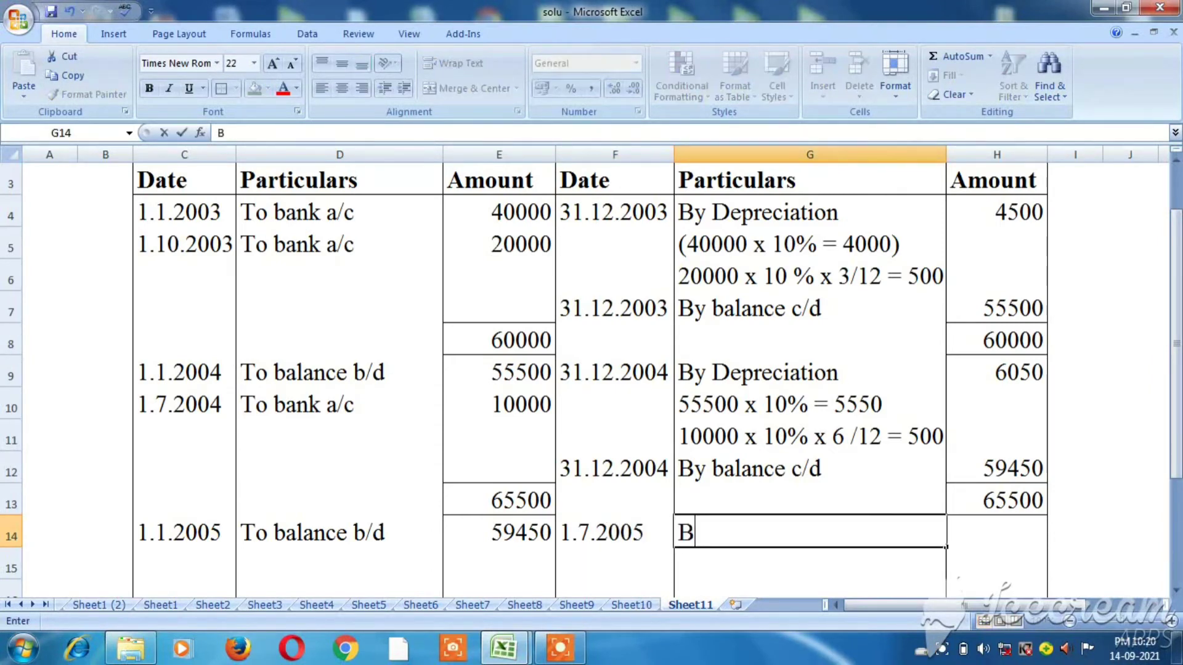
text(y bank sale)
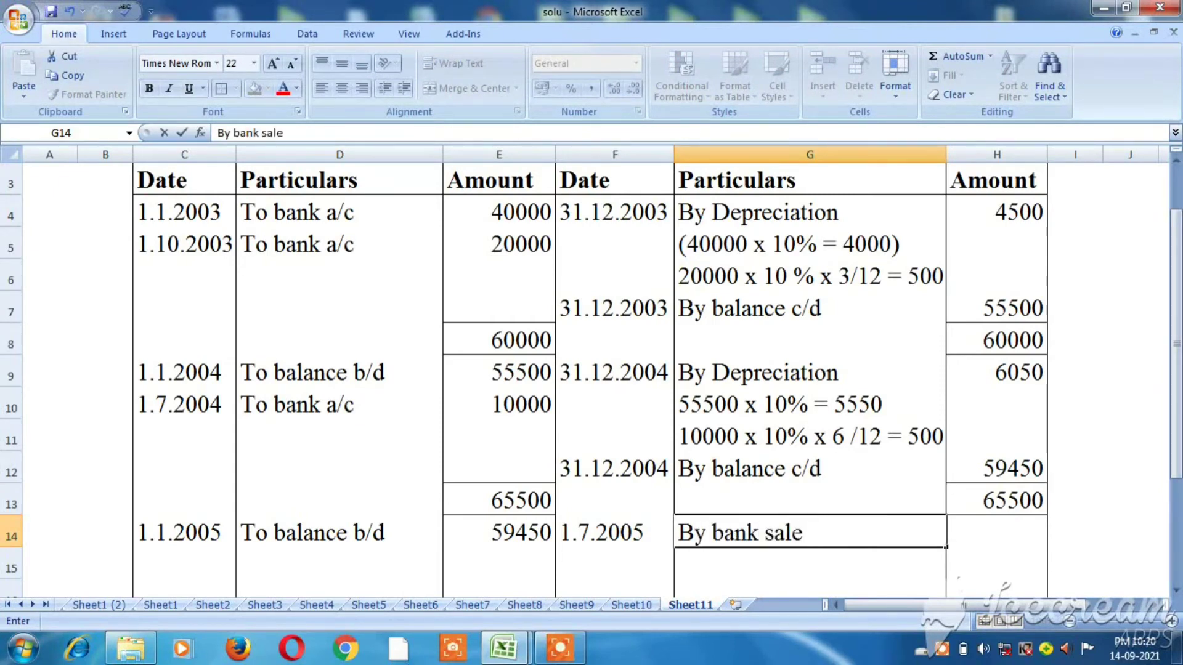
key(Tab)
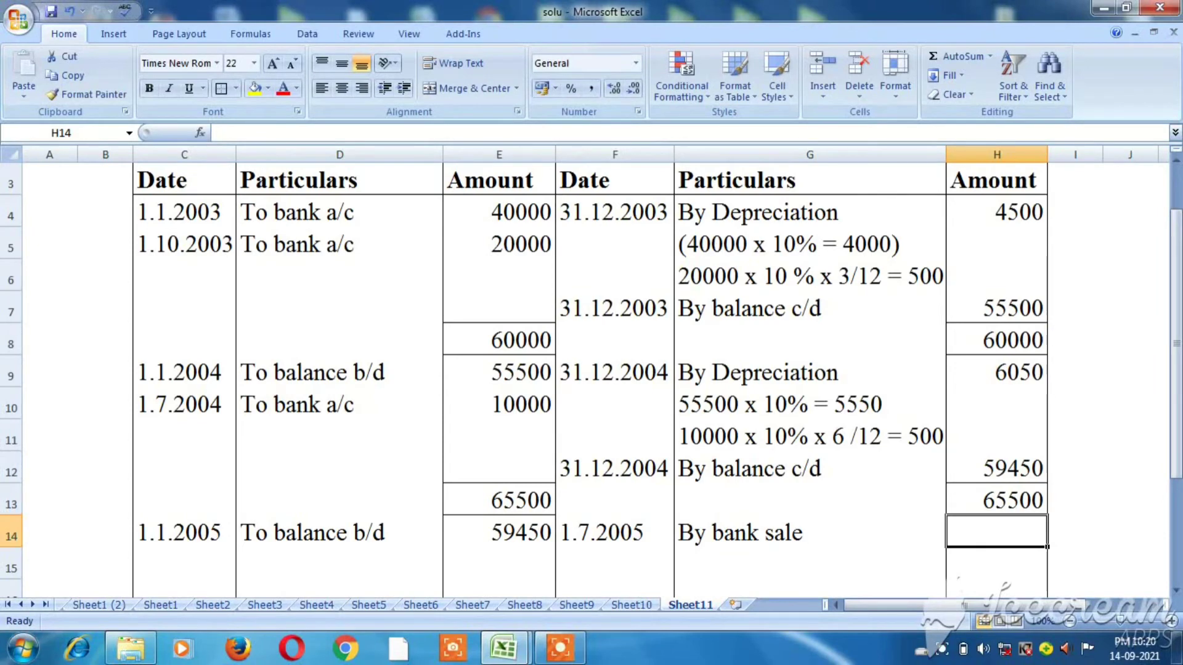
text(6800)
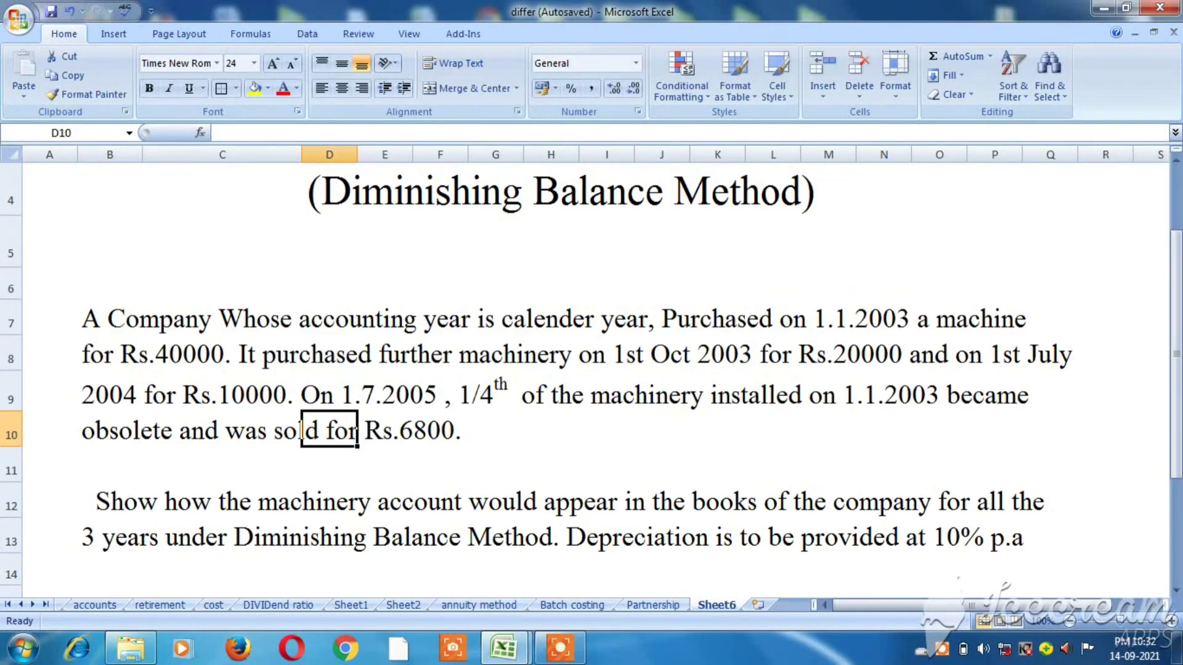
- Review the 1.7.2005 sale details of the obsolete machinery in the problem workbook
key(Up)
key(Down)
click(355, 400)
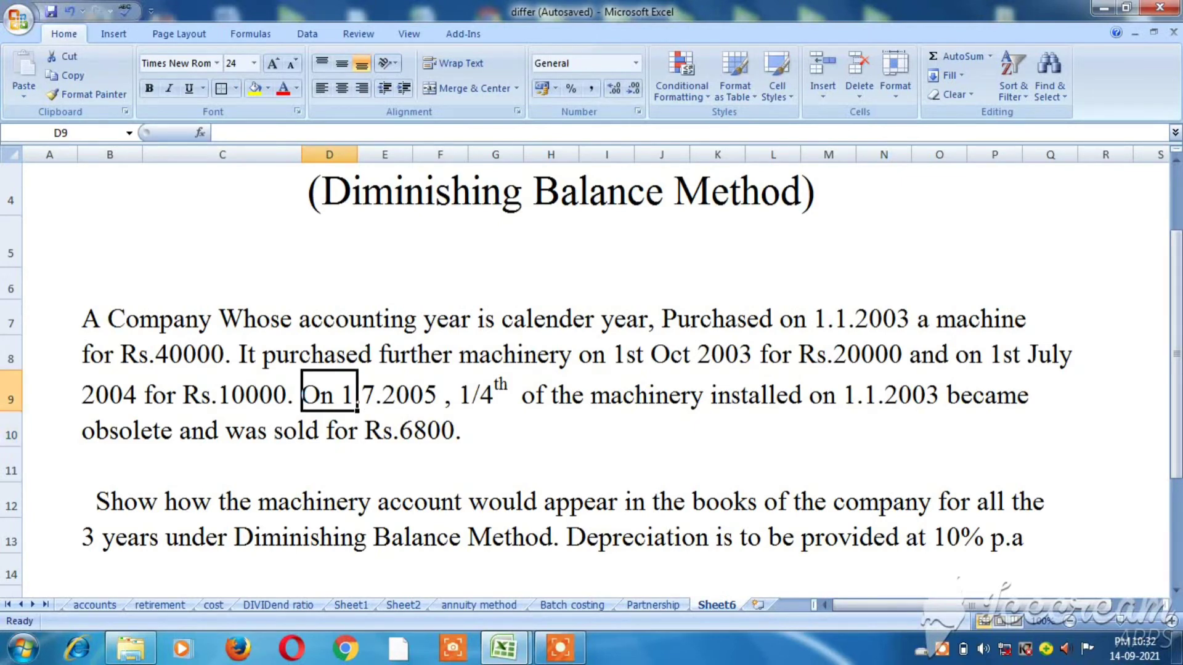